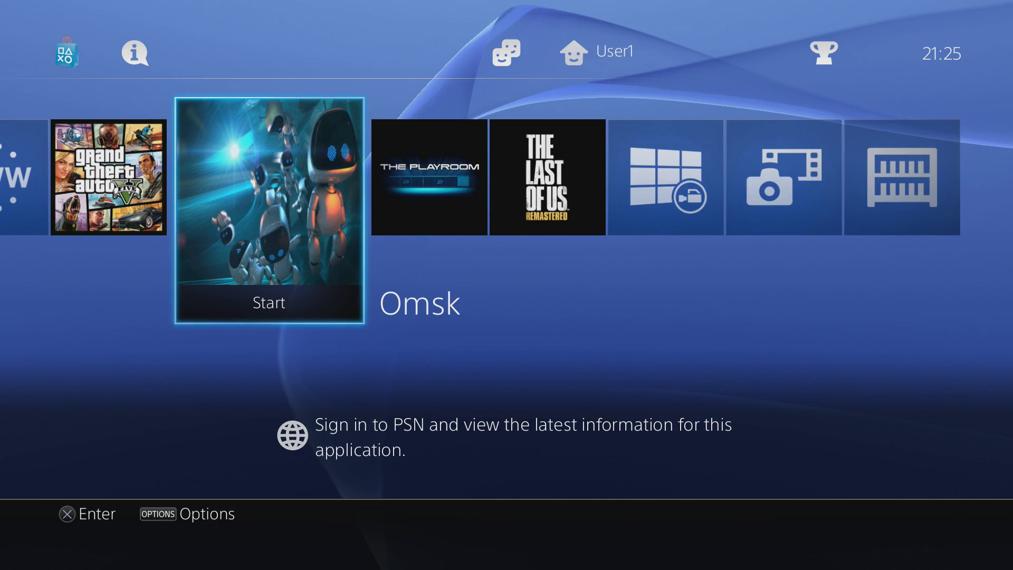
{"action": "key", "text": "Left"}
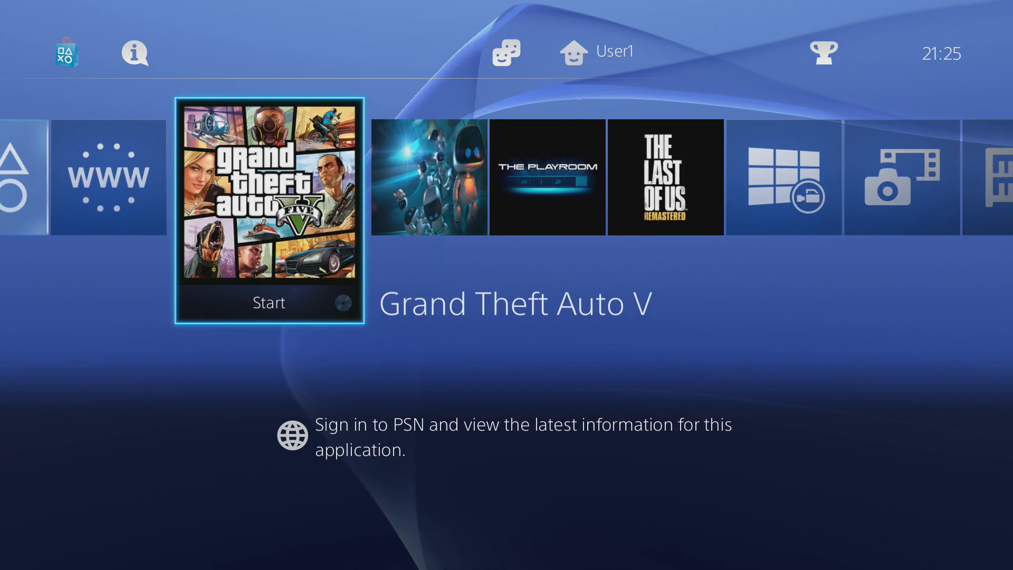
{"action": "key", "text": "Left"}
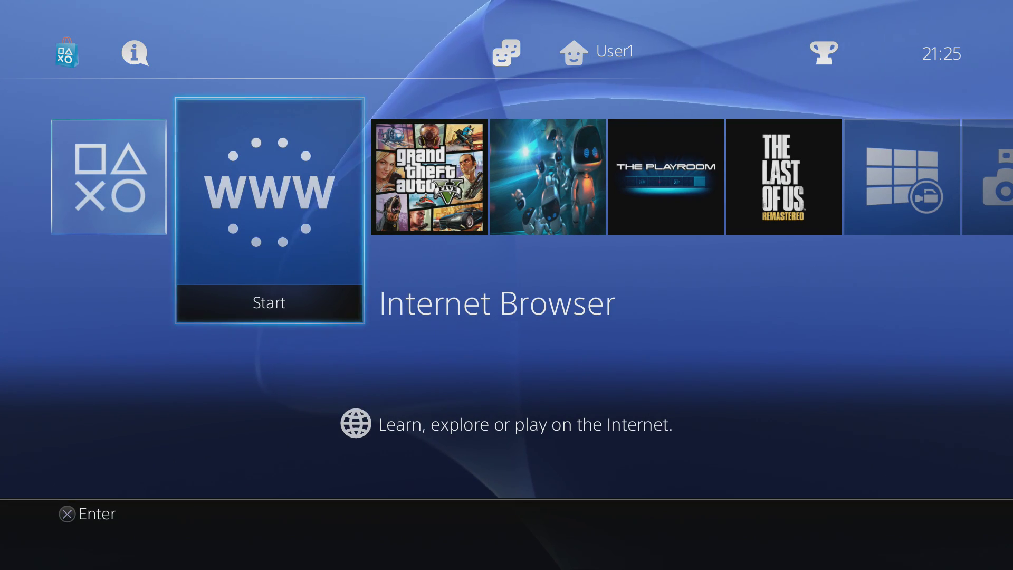
{"action": "key", "text": "Right"}
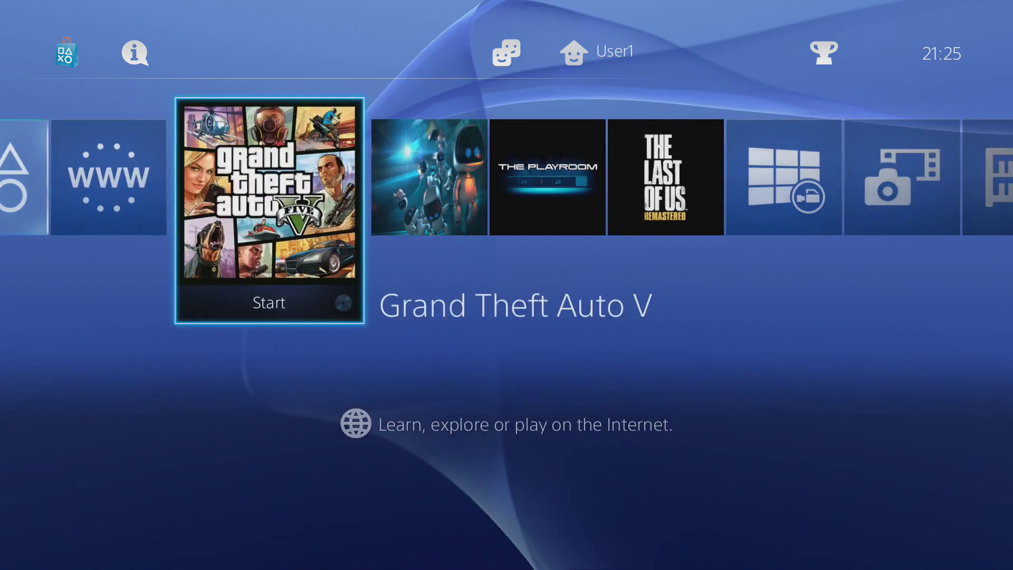
{"action": "key", "text": "Right"}
{"action": "key", "text": "Right"}
{"action": "key", "text": "Left"}
{"action": "key", "text": "Left"}
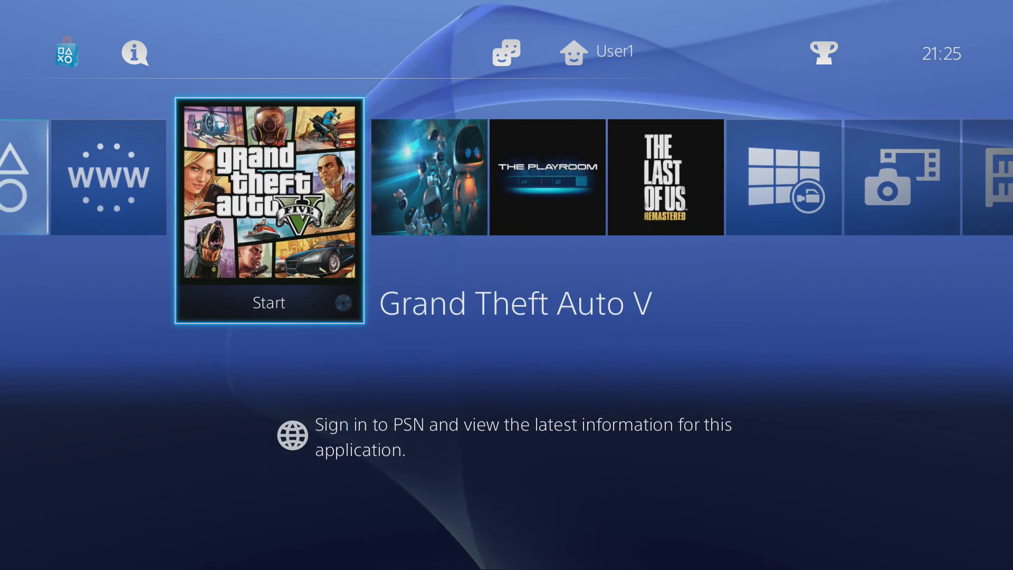
{"action": "key", "text": "Left"}
{"action": "key", "text": "Right"}
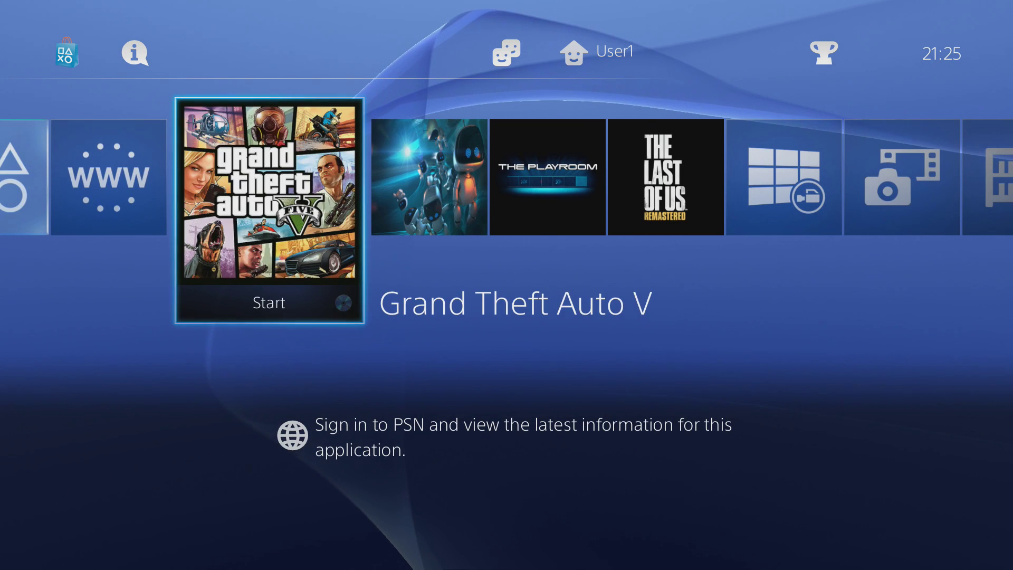
{"action": "key", "text": "Right"}
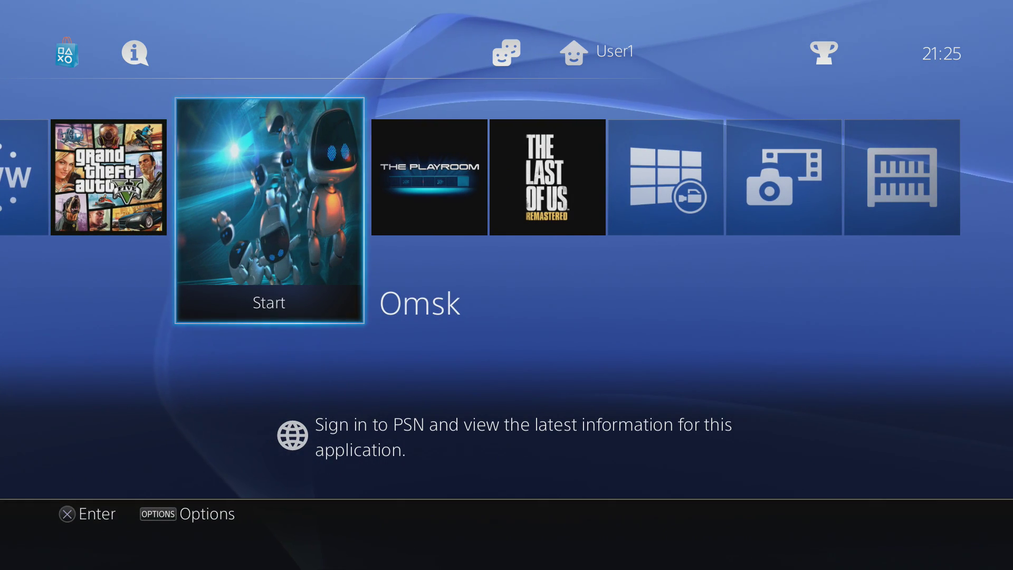
{"action": "key", "text": "Left"}
{"action": "key", "text": "Right"}
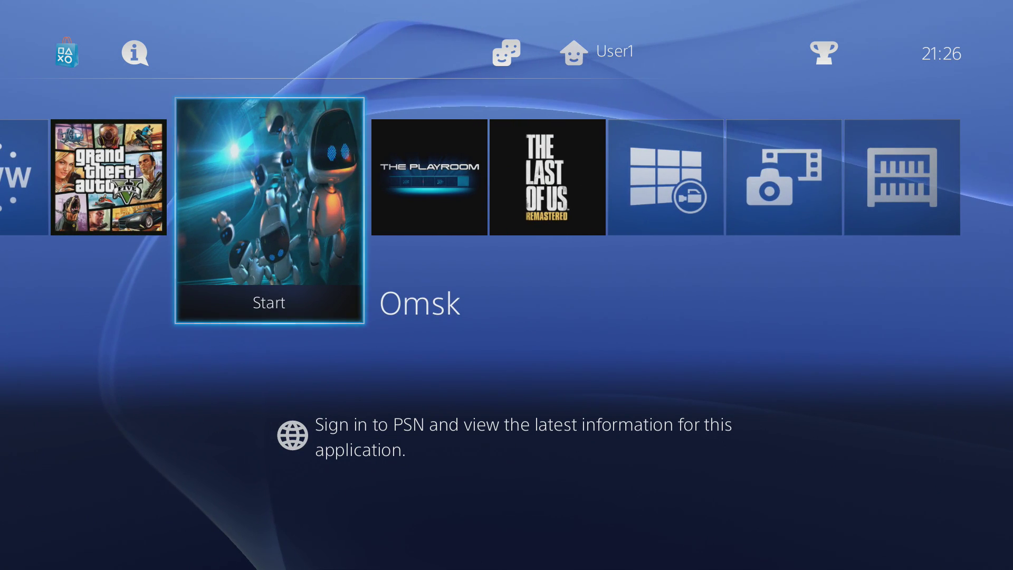
{"action": "key", "text": "Left"}
{"action": "key", "text": "Right"}
{"action": "key", "text": "Right"}
{"action": "key", "text": "Left"}
{"action": "key", "text": "Left"}
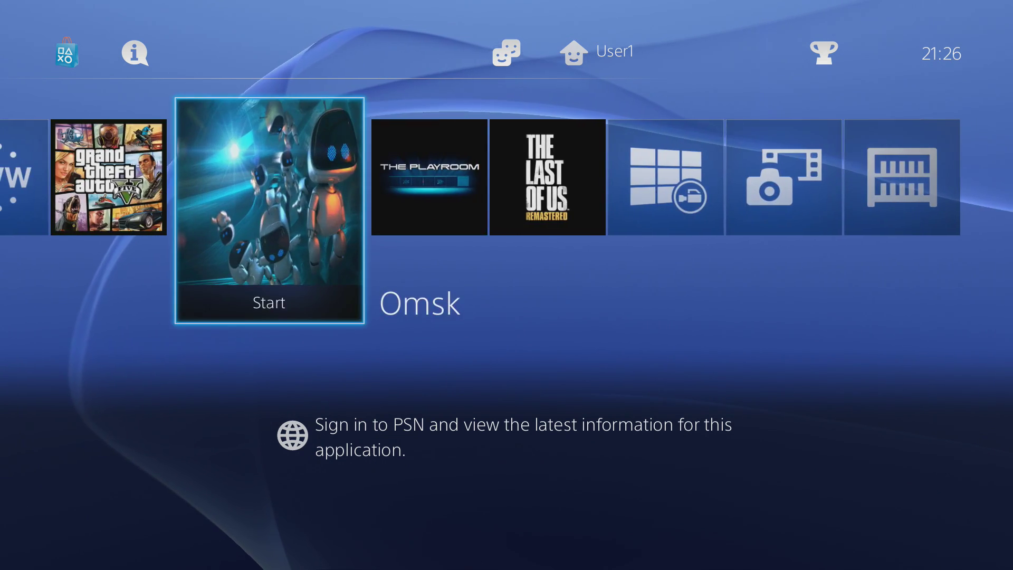
{"action": "key", "text": "Right"}
{"action": "key", "text": "Left"}
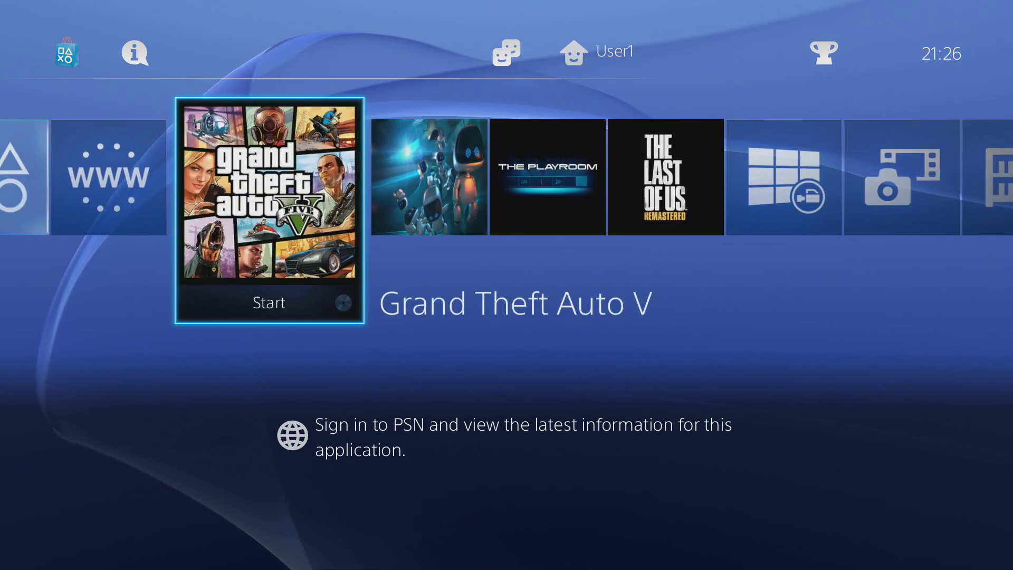
{"action": "key", "text": "Right"}
{"action": "key", "text": "Left"}
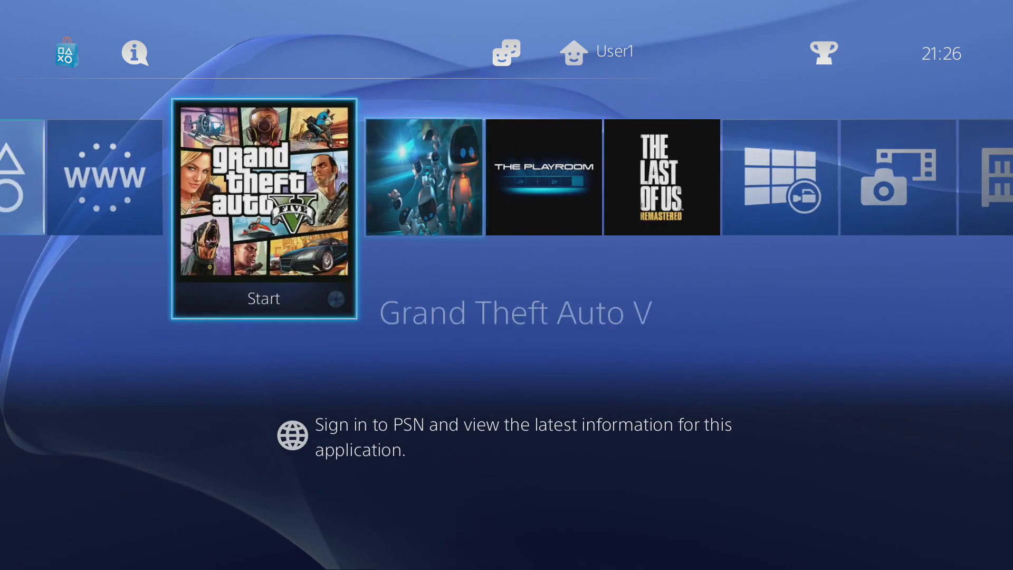
{"action": "key", "text": "Right"}
{"action": "key", "text": "Right"}
{"action": "key", "text": "Right"}
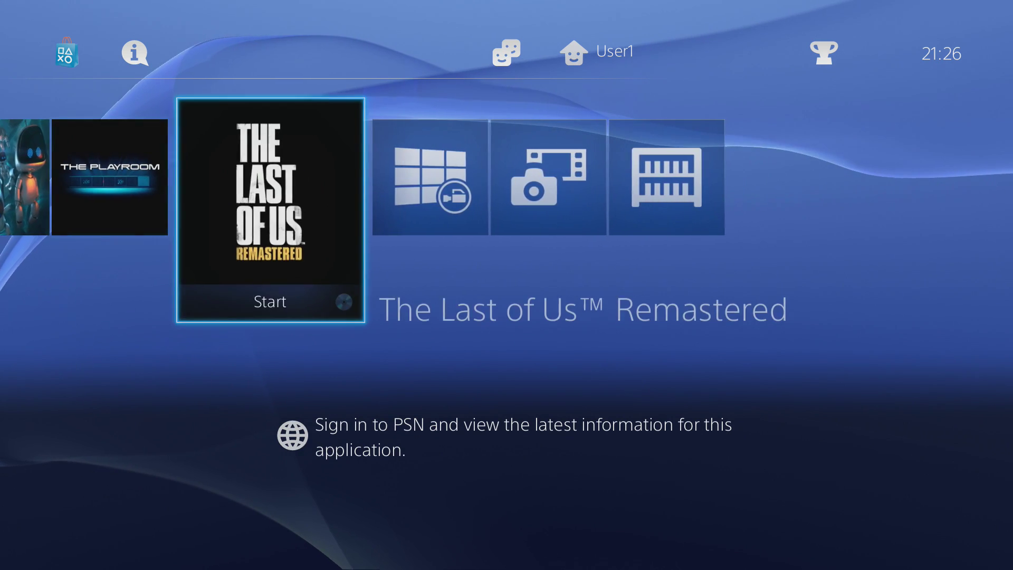
{"action": "key", "text": "Left"}
{"action": "key", "text": "Left"}
{"action": "key", "text": "Left"}
{"action": "key", "text": "Left"}
{"action": "key", "text": "Right"}
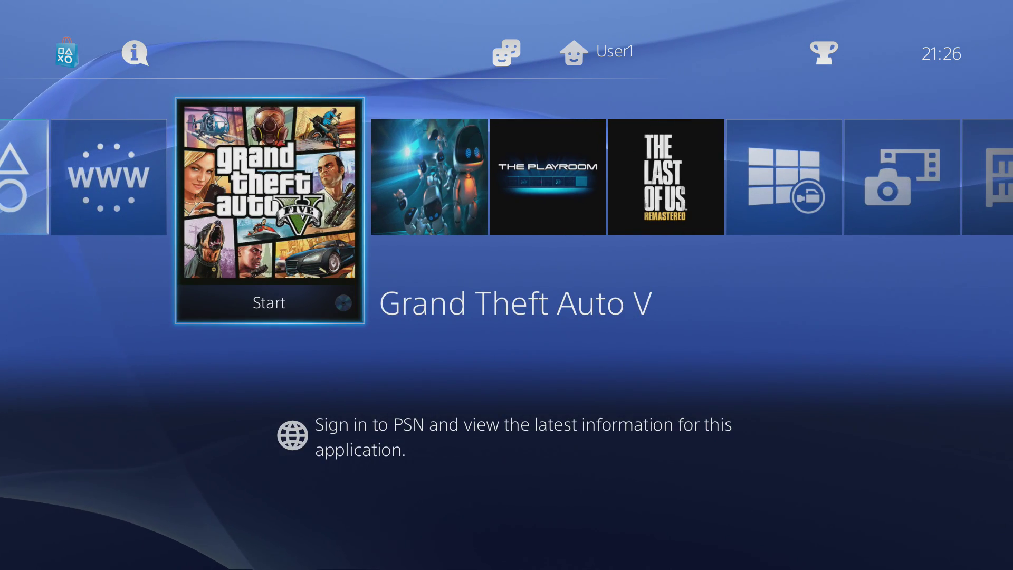
{"action": "key", "text": "Left"}
{"action": "key", "text": "Right"}
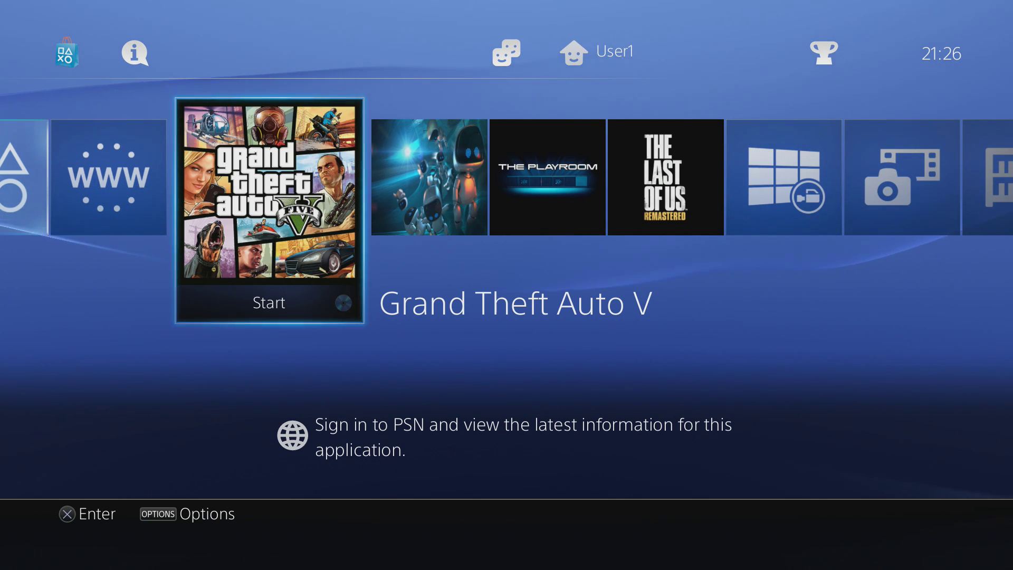
{"action": "key", "text": "Left"}
{"action": "key", "text": "Right"}
{"action": "key", "text": "Left"}
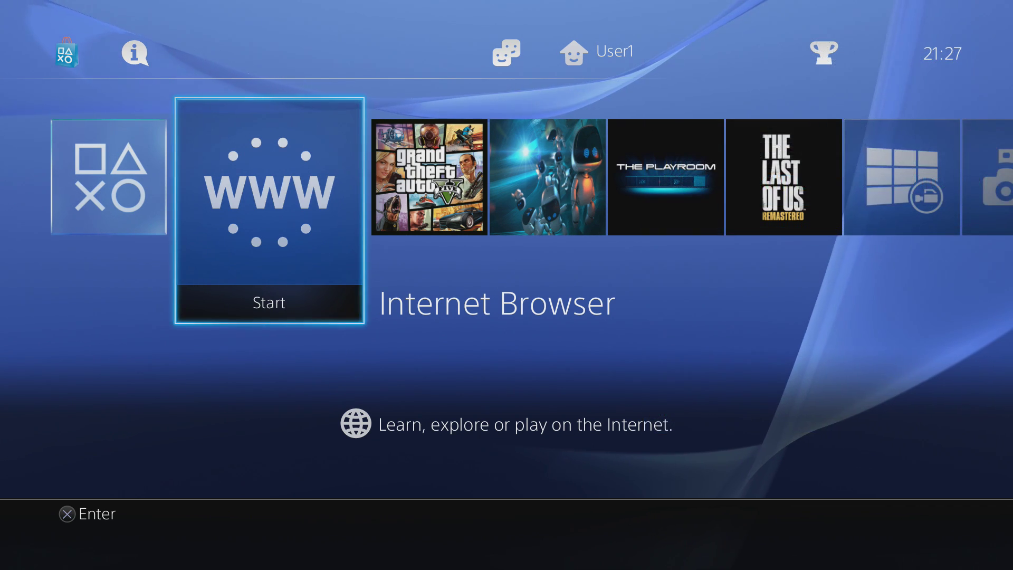
{"action": "key", "text": "Right"}
{"action": "key", "text": "Left"}
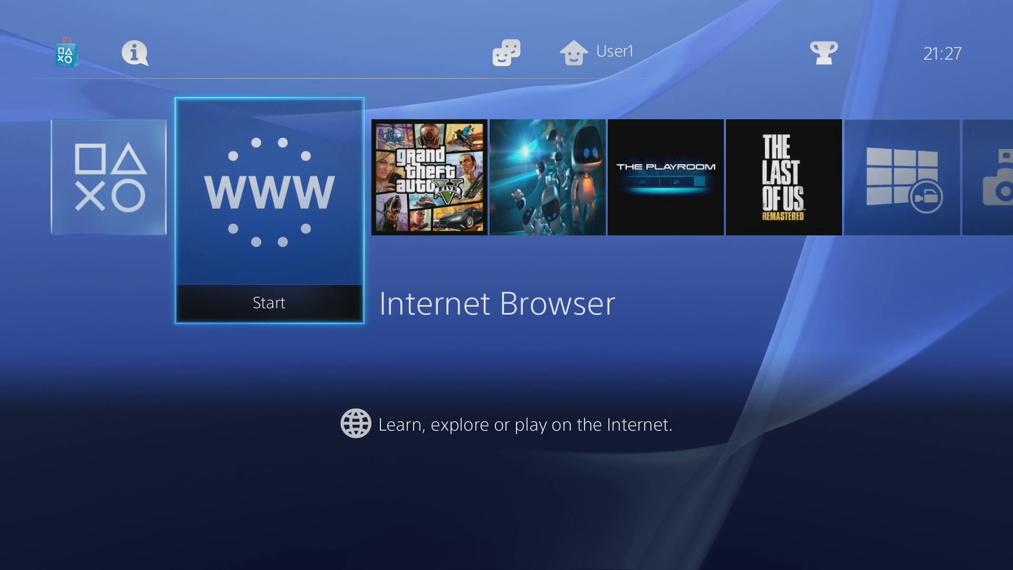
Open the console's Settings from the home screen.
{"action": "key", "text": "Right"}
{"action": "key", "text": "Right"}
{"action": "key", "text": "Right"}
{"action": "key", "text": "Right"}
{"action": "key", "text": "Right"}
{"action": "key", "text": "Right"}
{"action": "key", "text": "Right"}
{"action": "key", "text": "Up"}
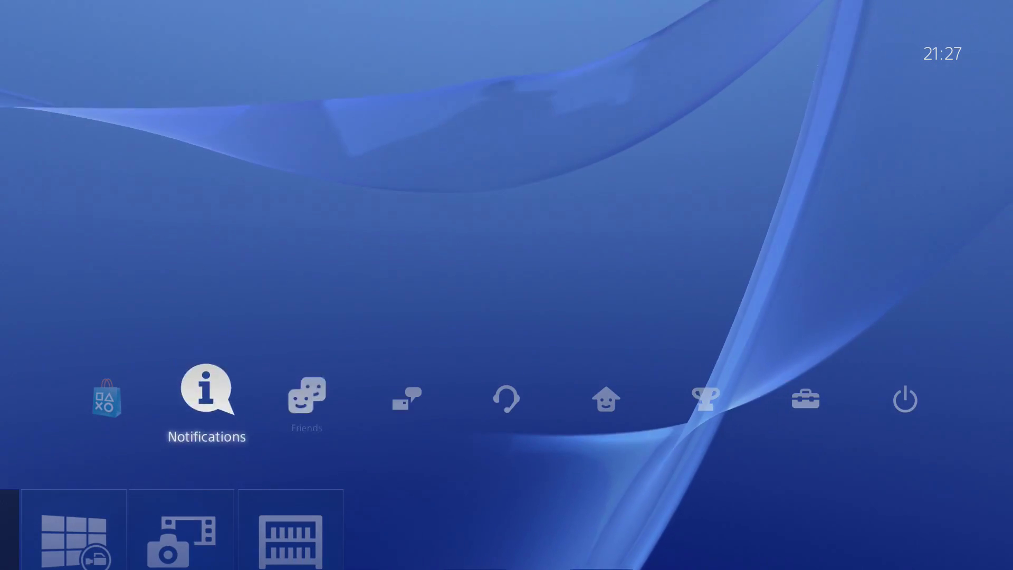
{"action": "key", "text": "Right"}
{"action": "key", "text": "Right"}
{"action": "key", "text": "Right"}
{"action": "key", "text": "Right"}
{"action": "key", "text": "Right"}
{"action": "key", "text": "Right"}
{"action": "key", "text": "Right"}
{"action": "key", "text": "Left"}
{"action": "key", "text": "Return"}
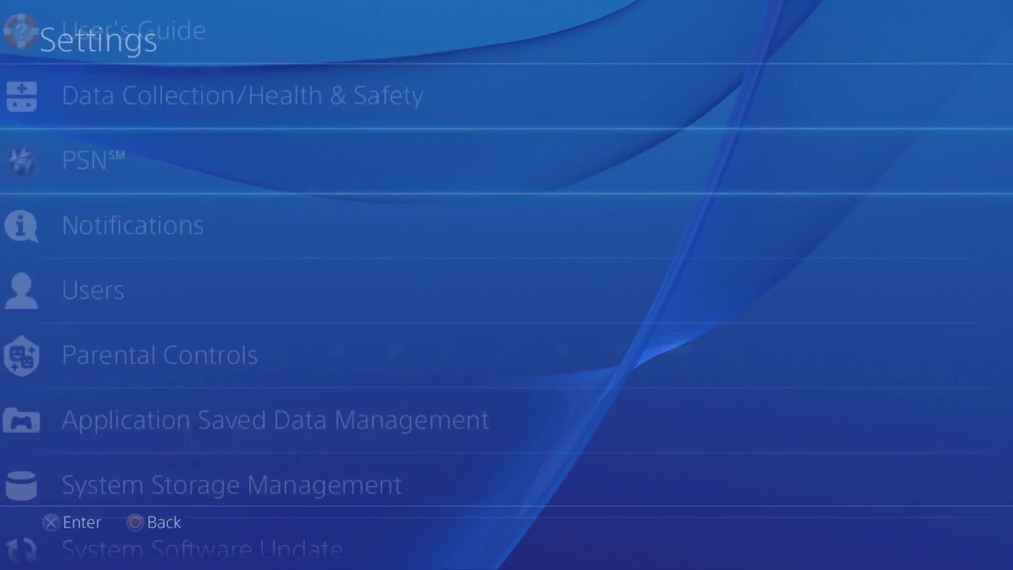
View the console's connection status in the Network settings to check its IP address.
{"action": "key", "text": "Down"}
{"action": "key", "text": "Down"}
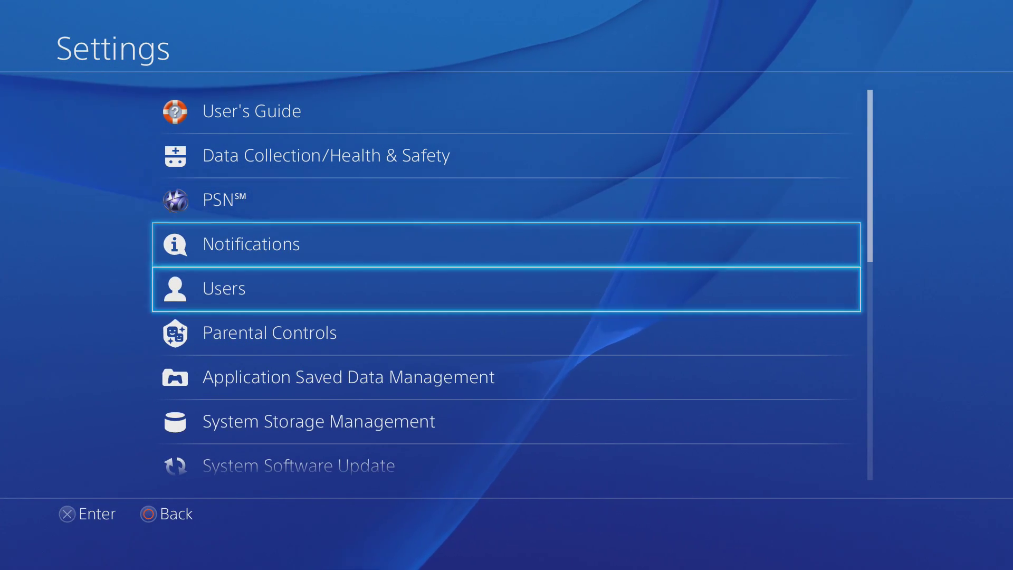
{"action": "key", "text": "Down"}
{"action": "key", "text": "Down"}
{"action": "key", "text": "Down"}
{"action": "key", "text": "Down"}
{"action": "key", "text": "Down"}
{"action": "key", "text": "Down"}
{"action": "key", "text": "Down"}
{"action": "key", "text": "Down"}
{"action": "key", "text": "Up"}
{"action": "key", "text": "Up"}
{"action": "key", "text": "Up"}
{"action": "key", "text": "Return"}
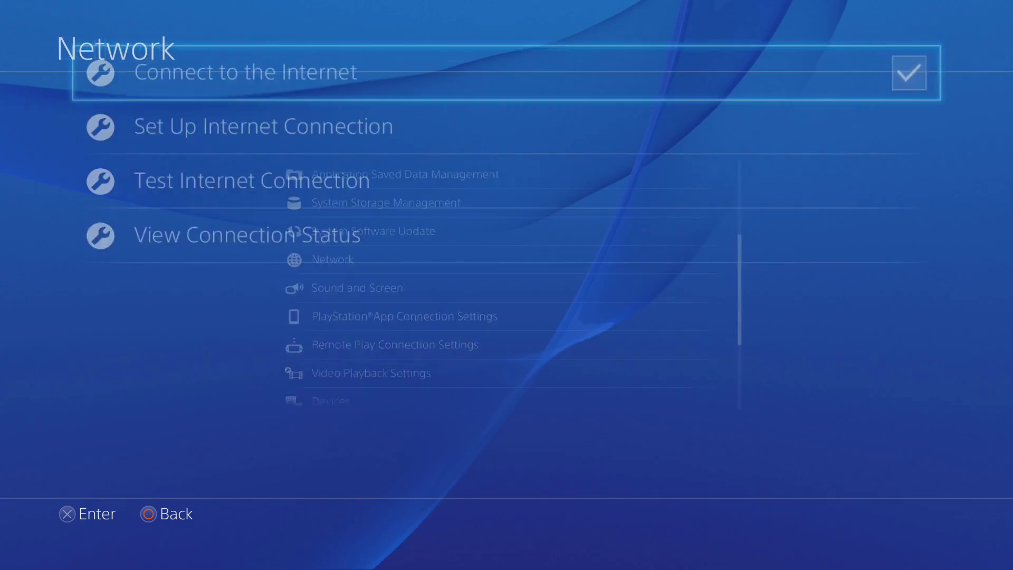
{"action": "key", "text": "Down"}
{"action": "key", "text": "Down"}
{"action": "key", "text": "Down"}
{"action": "key", "text": "Return"}
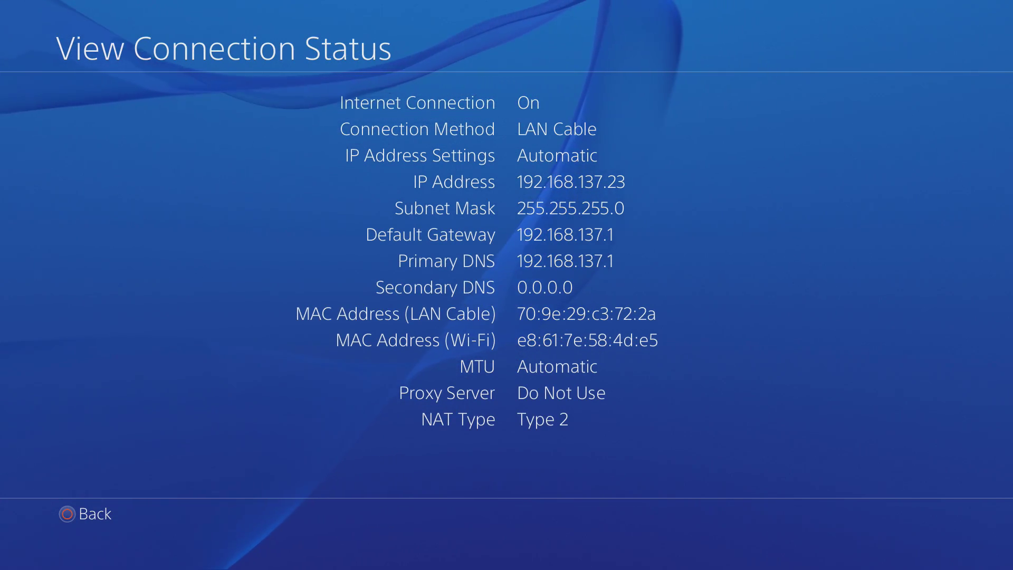
Leave Settings for the home screen and start the Internet Browser.
{"action": "key", "text": "Escape"}
{"action": "key", "text": "Escape"}
{"action": "key", "text": "Escape"}
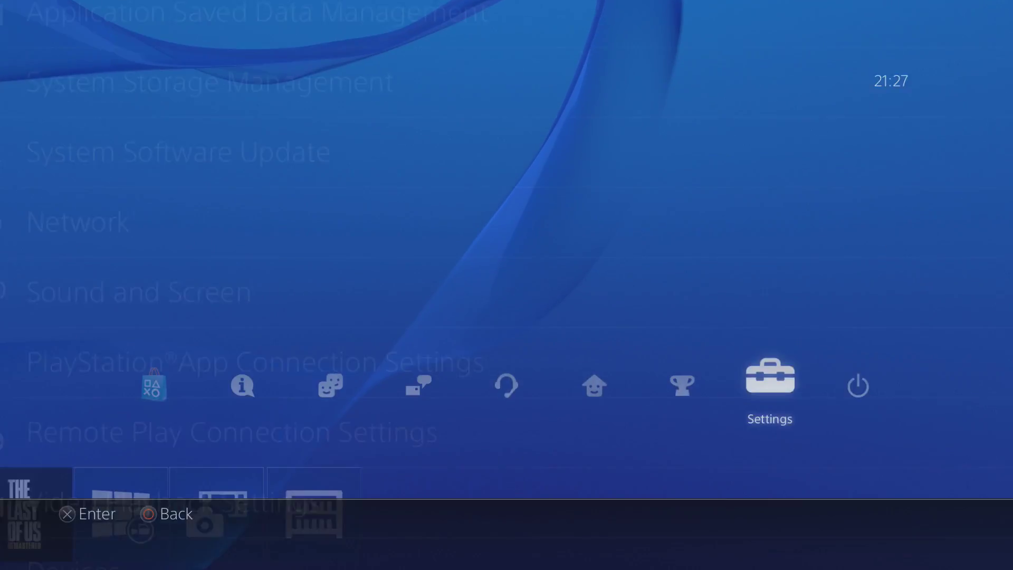
{"action": "key", "text": "Down"}
{"action": "key", "text": "Left"}
{"action": "key", "text": "Left"}
{"action": "key", "text": "Left"}
{"action": "key", "text": "Left"}
{"action": "key", "text": "Left"}
{"action": "key", "text": "Left"}
{"action": "key", "text": "Left"}
{"action": "key", "text": "Left"}
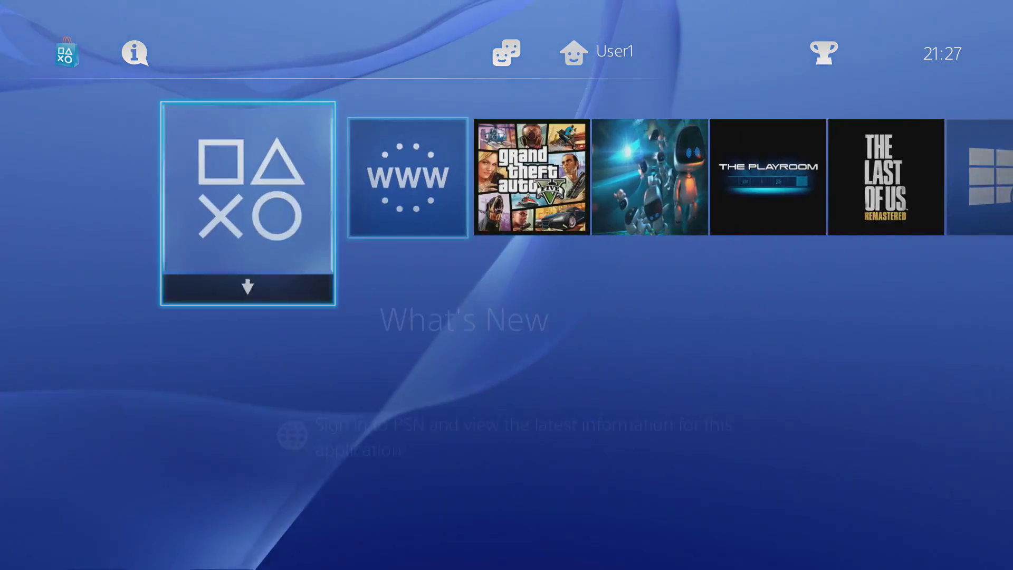
{"action": "key", "text": "Right"}
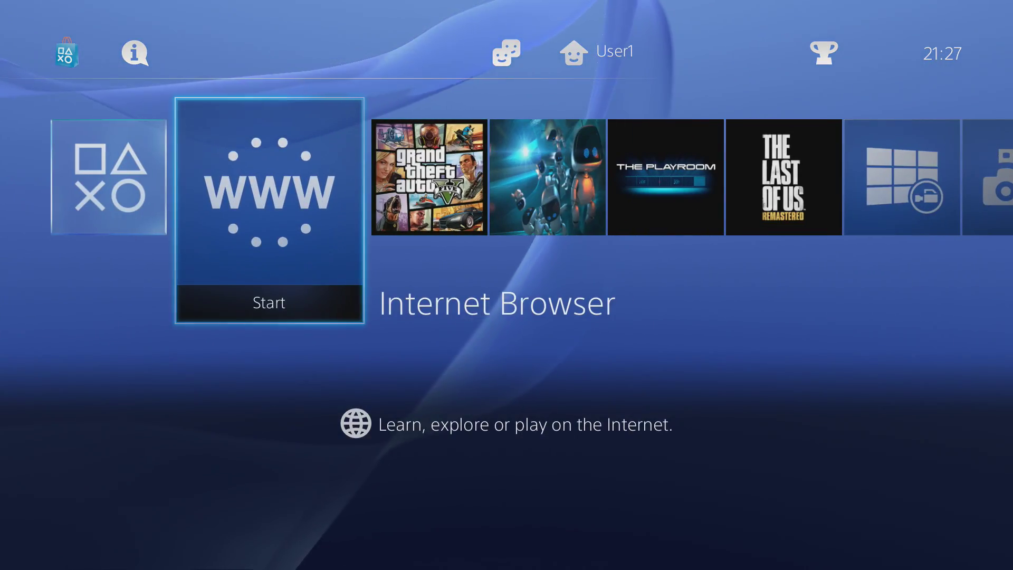
{"action": "key", "text": "Return"}
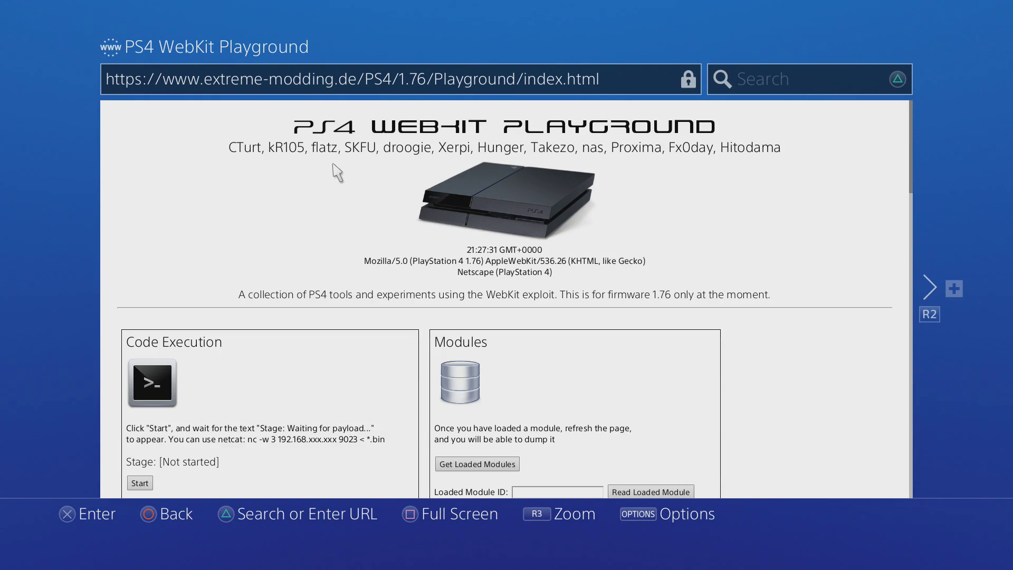
{"action": "scroll", "coordinate": [338, 173], "scroll_direction": "down", "scroll_amount": 4}
{"action": "scroll", "coordinate": [327, 208], "scroll_direction": "up", "scroll_amount": 4}
{"action": "scroll", "coordinate": [278, 105], "scroll_direction": "down", "scroll_amount": 5}
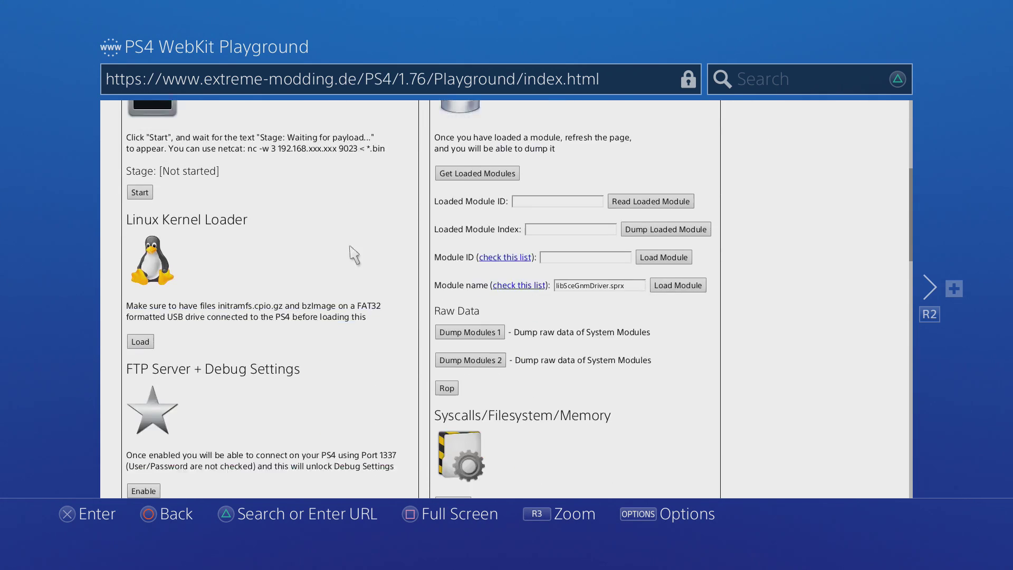
{"action": "scroll", "coordinate": [351, 248], "scroll_direction": "up", "scroll_amount": 4}
{"action": "key", "text": "ctrl+l"}
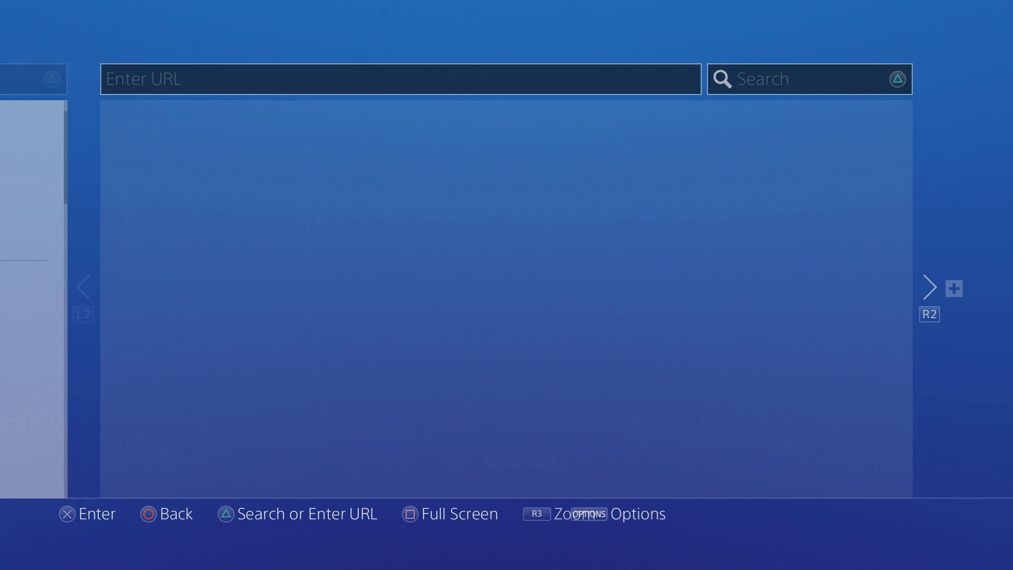
{"action": "key", "text": "Right"}
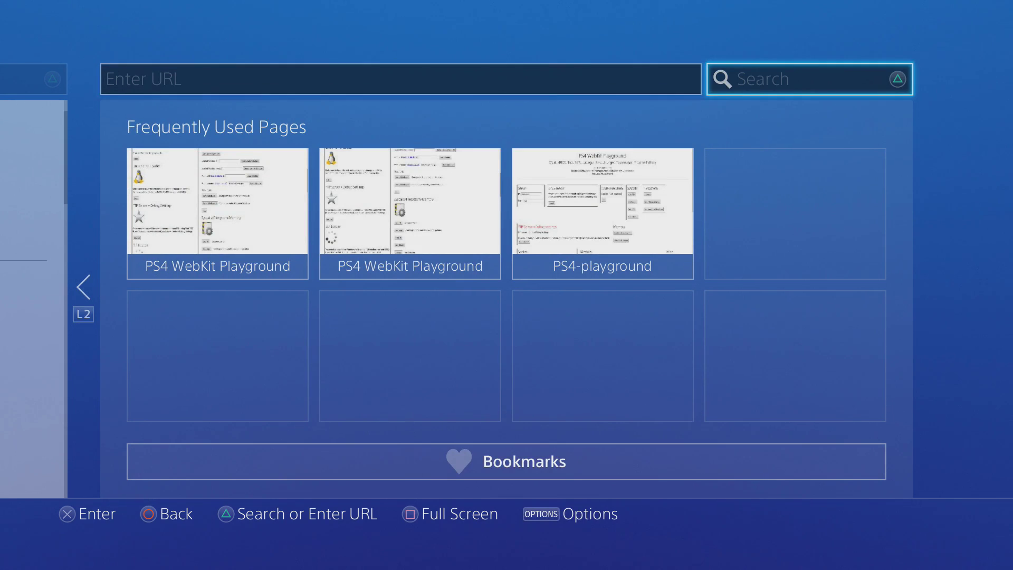
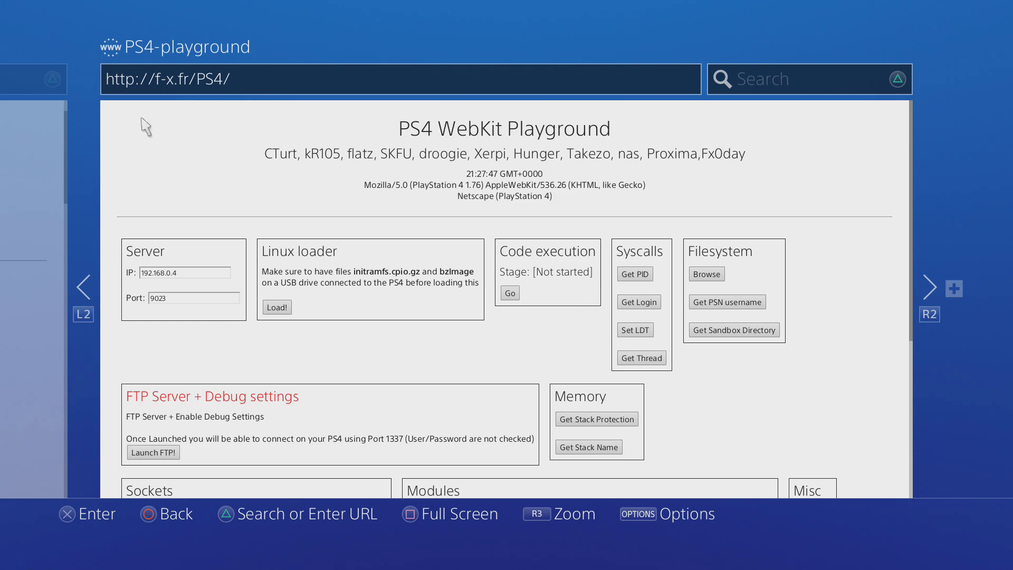
Examine the FTP Server + Debug settings section of the PS4-playground page and the browser's options.
{"action": "scroll", "coordinate": [281, 194], "scroll_direction": "down", "scroll_amount": 3}
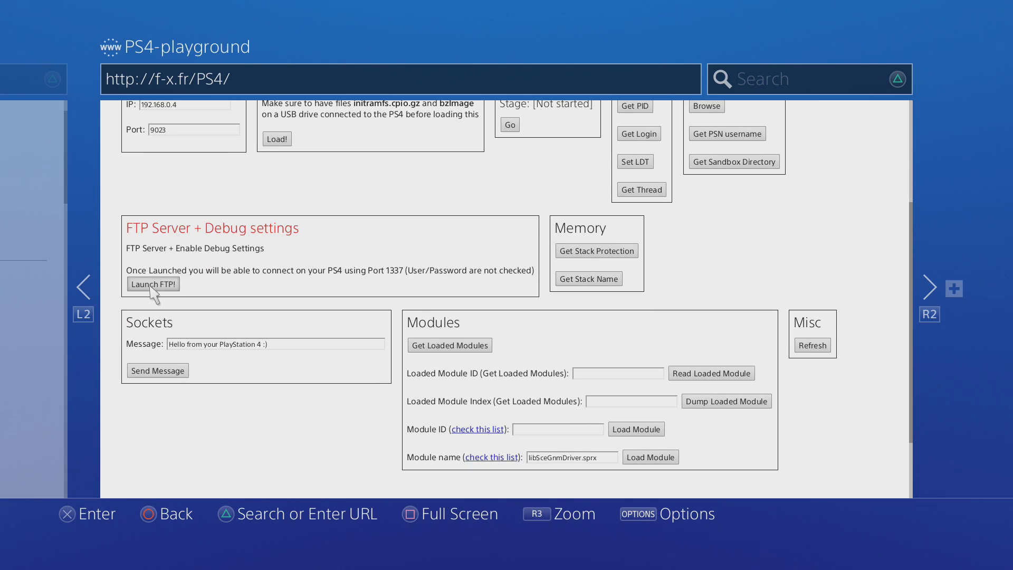
{"action": "key", "text": "Menu"}
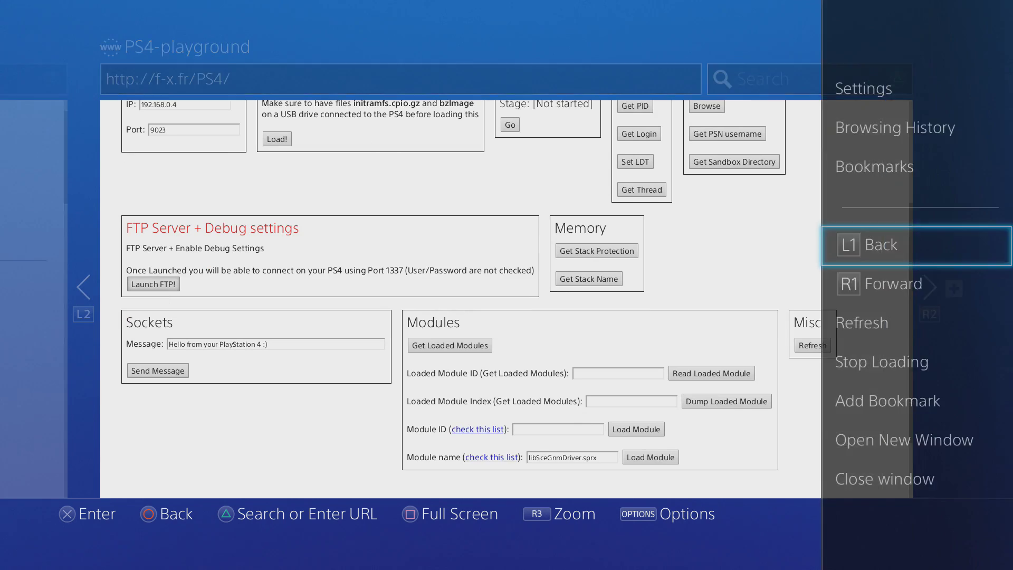
{"action": "key", "text": "Down"}
{"action": "key", "text": "Down"}
{"action": "key", "text": "Down"}
{"action": "key", "text": "Down"}
{"action": "key", "text": "Down"}
{"action": "key", "text": "Down"}
{"action": "key", "text": "Return"}
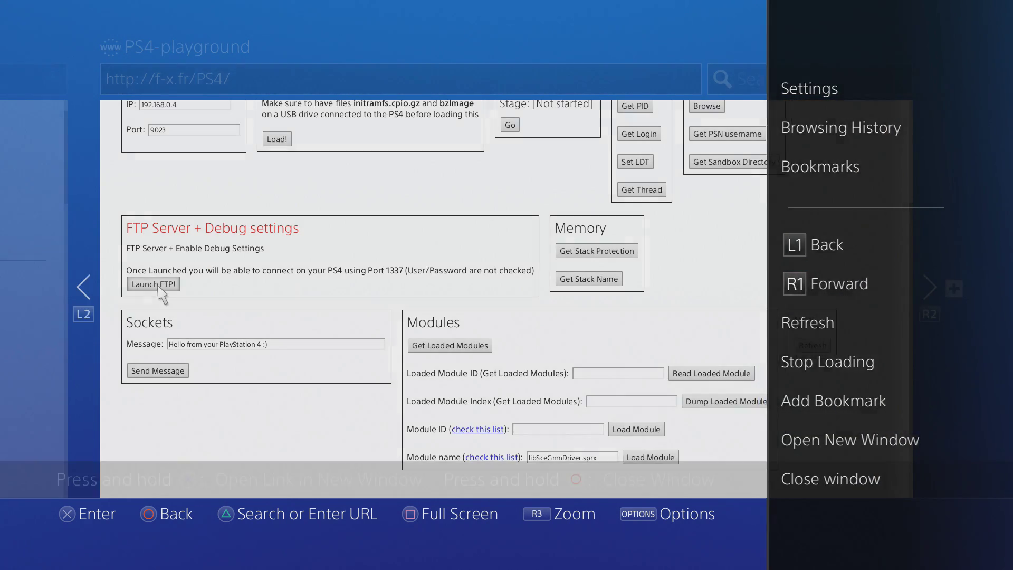
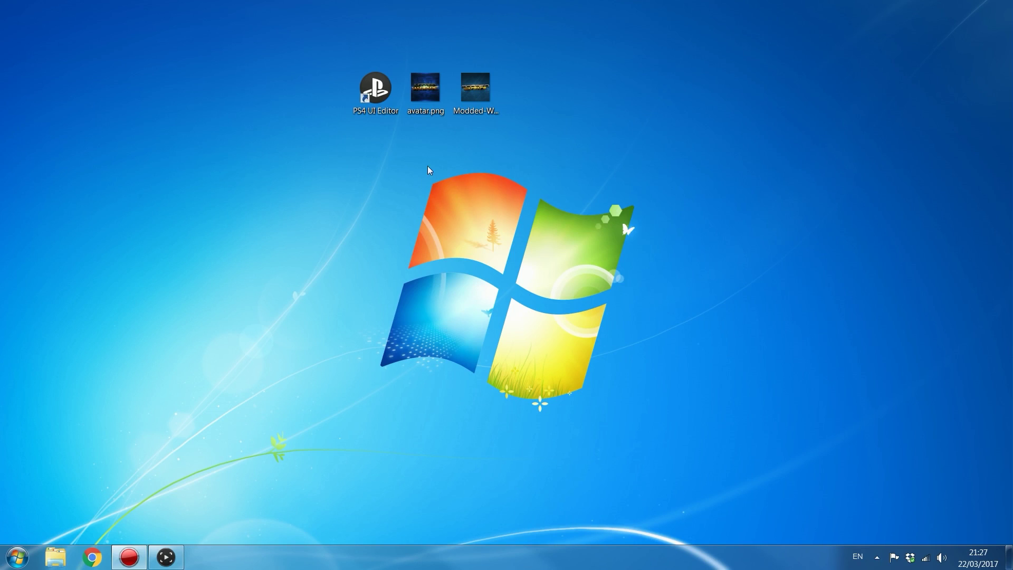
On the Windows desktop, rearrange the icons so the PS4 UI Editor shortcut sits apart from avatar.png and Modded-Warfare-Avatar.png.
{"action": "left_click", "coordinate": [382, 111]}
{"action": "left_click_drag", "start_coordinate": [383, 110], "coordinate": [393, 60]}
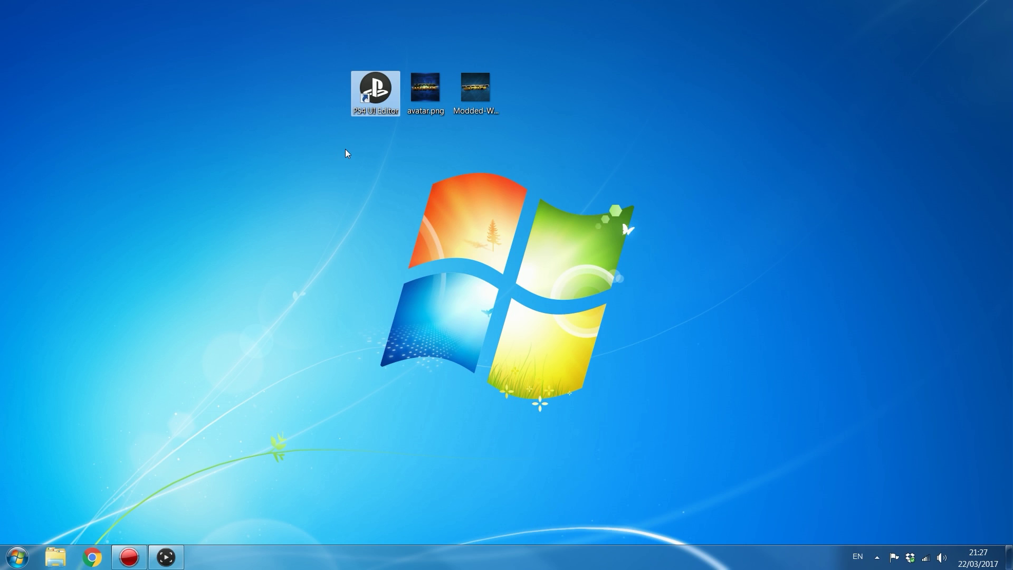
{"action": "left_click_drag", "start_coordinate": [330, 157], "coordinate": [666, 69]}
{"action": "left_click_drag", "start_coordinate": [475, 90], "coordinate": [776, 89]}
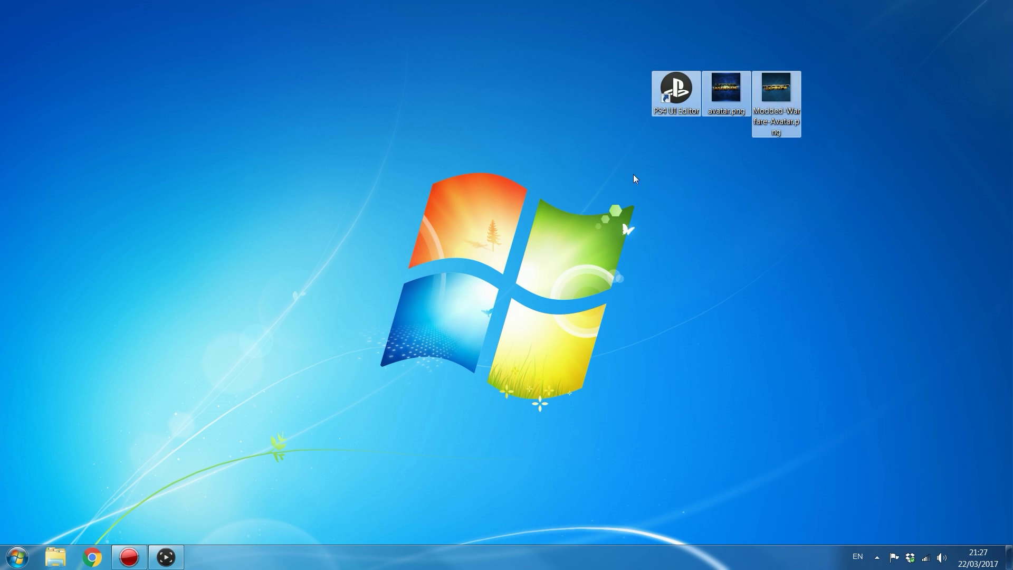
{"action": "left_click", "coordinate": [605, 184]}
{"action": "left_click_drag", "start_coordinate": [666, 101], "coordinate": [465, 101]}
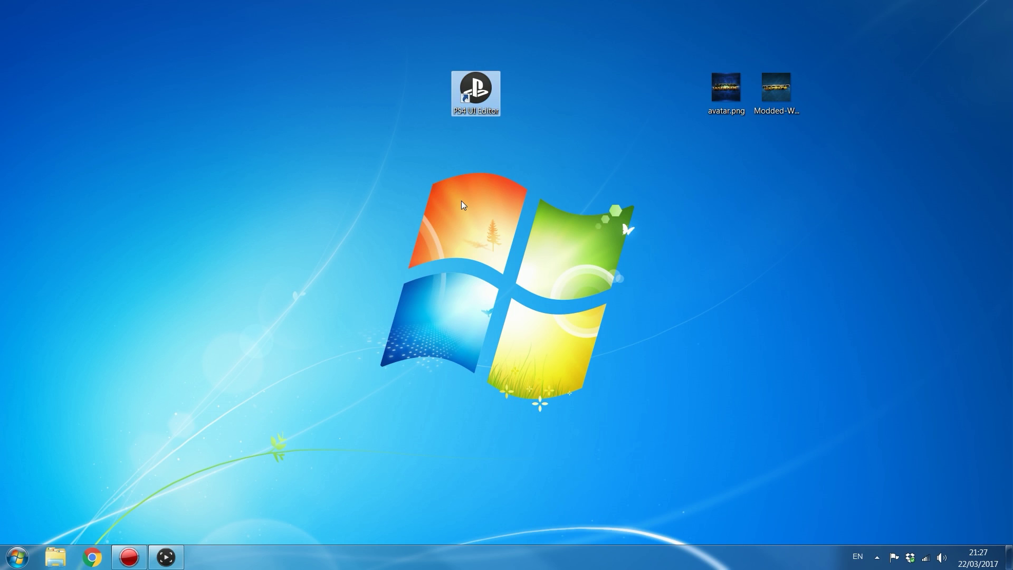
Start PS4 UI Editor from the desktop and move its window toward the middle of the screen.
{"action": "left_click", "coordinate": [350, 195]}
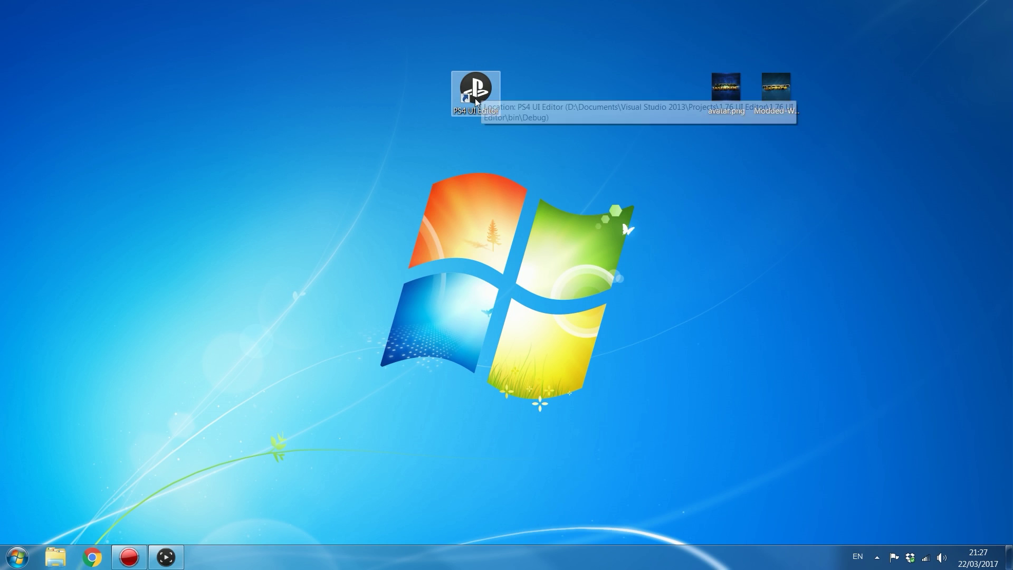
{"action": "double_click", "coordinate": [479, 94]}
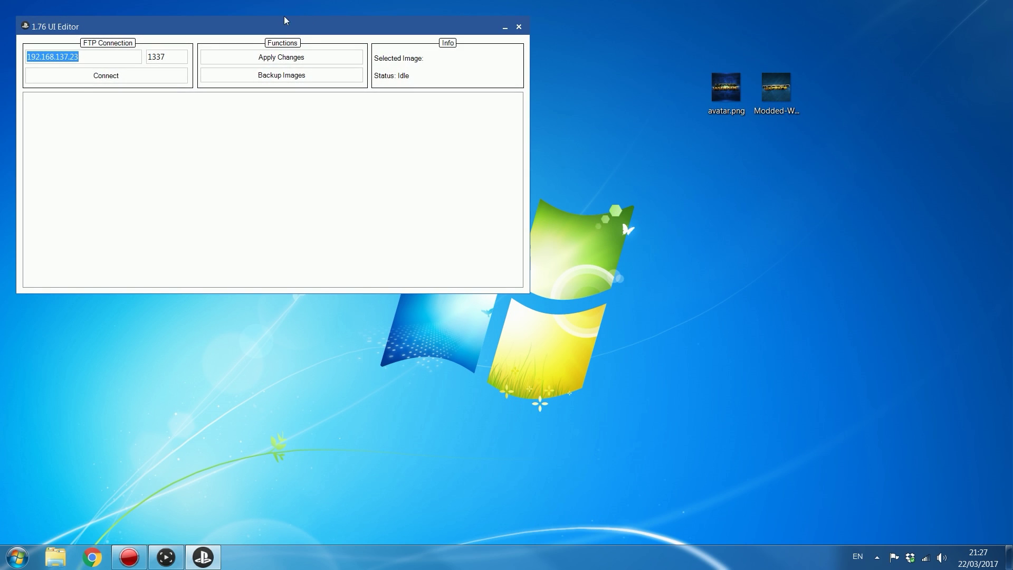
{"action": "left_click_drag", "start_coordinate": [287, 24], "coordinate": [498, 115]}
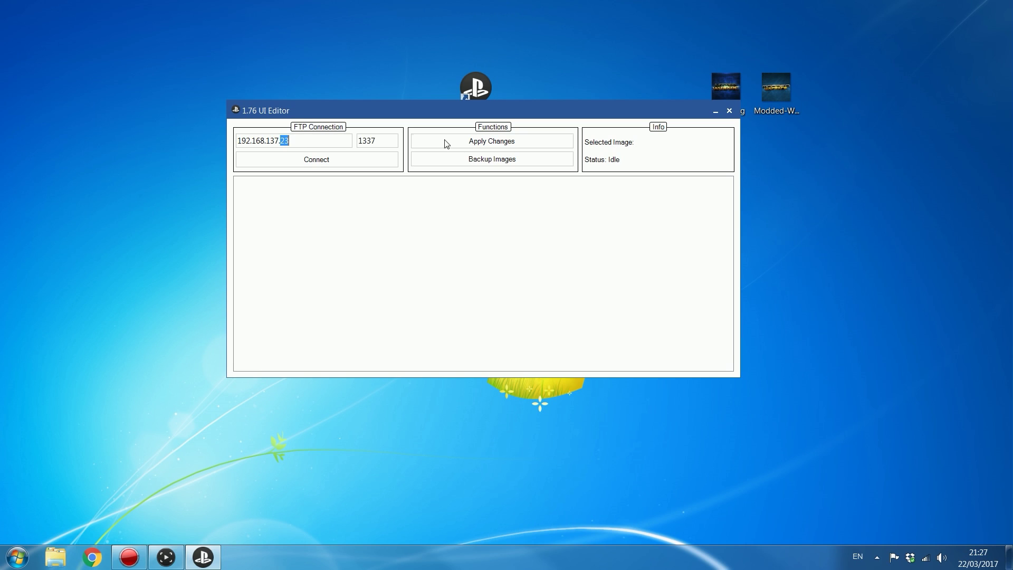
Connect the editor to the PS4's FTP server at 192.168.137.23 on port 1337.
{"action": "left_click_drag", "start_coordinate": [399, 105], "coordinate": [411, 110]}
{"action": "double_click", "coordinate": [370, 147]}
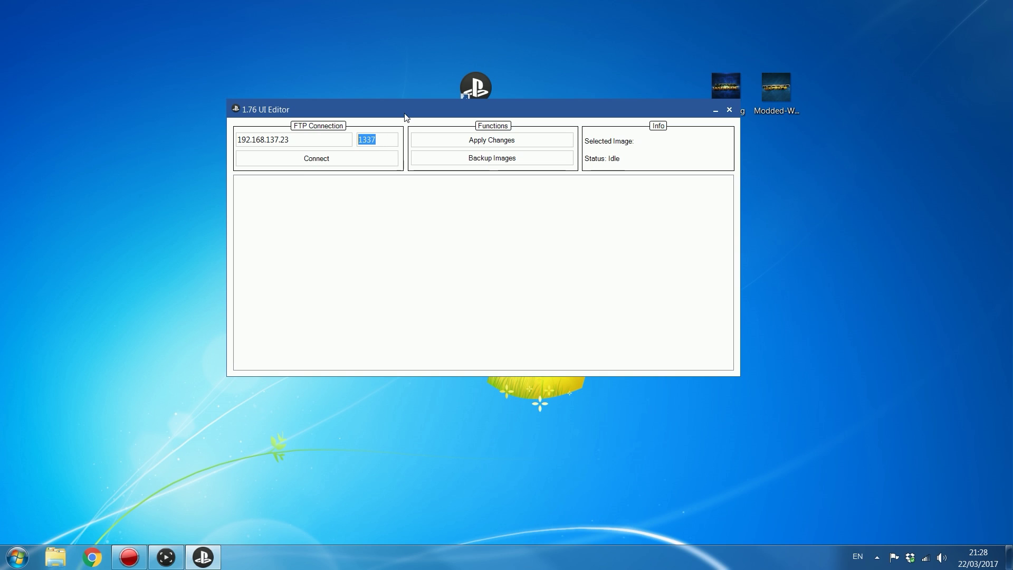
{"action": "left_click_drag", "start_coordinate": [289, 140], "coordinate": [219, 141]}
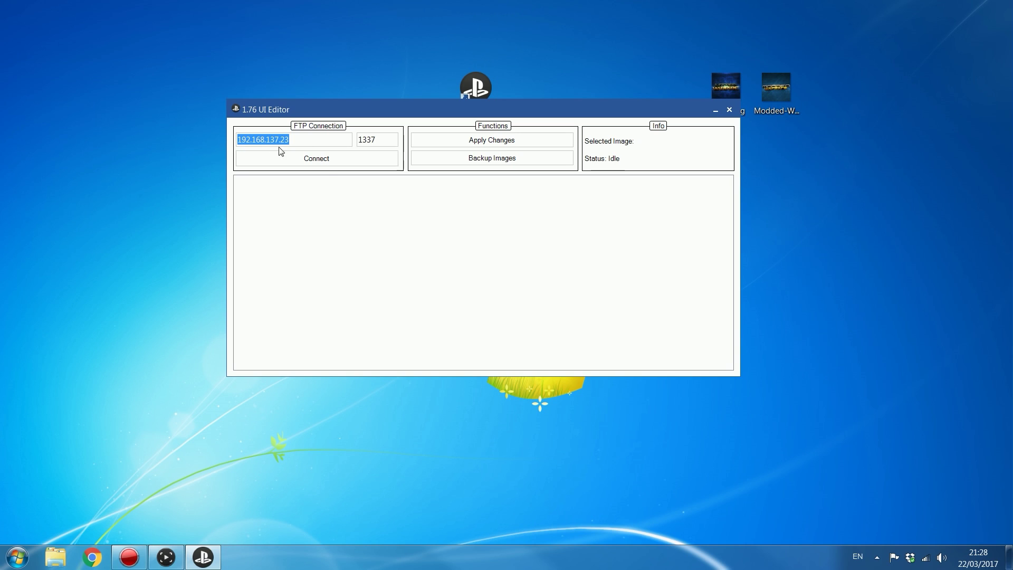
{"action": "left_click", "coordinate": [316, 160]}
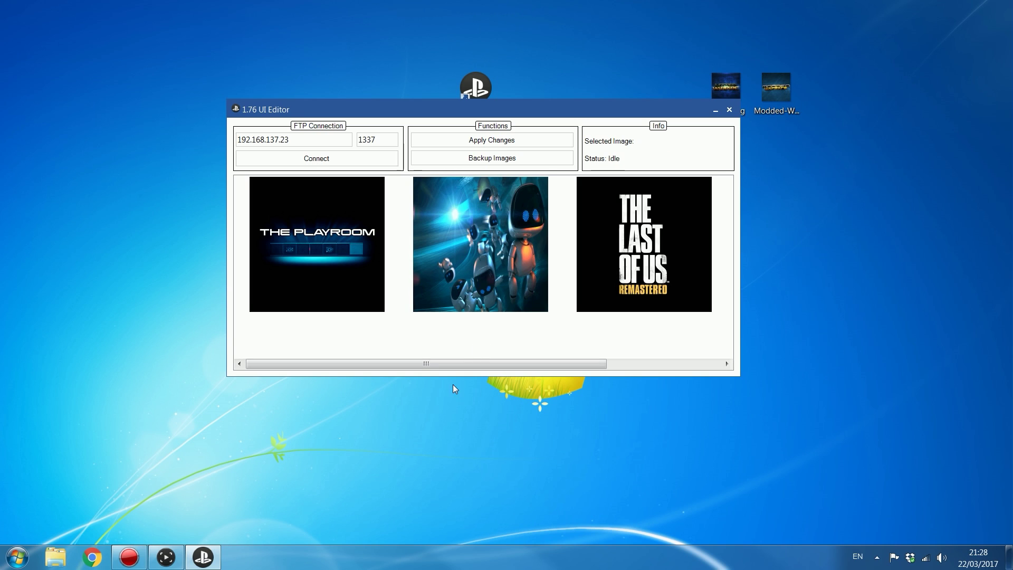
Look through the loaded home images, selecting The Last of Us Remastered image and the robots image in turn.
{"action": "left_click_drag", "start_coordinate": [421, 363], "coordinate": [324, 364]}
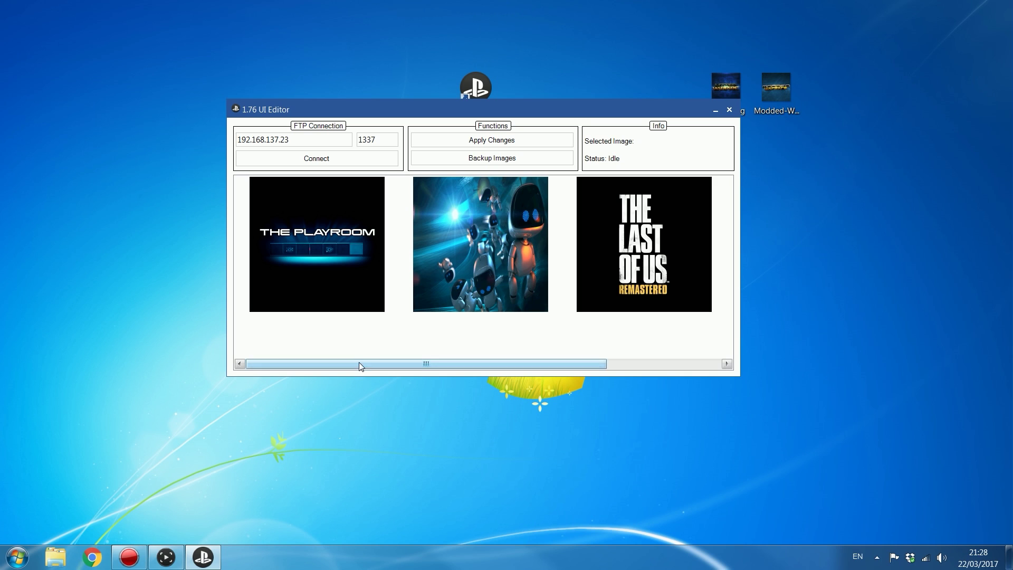
{"action": "mouse_move", "coordinate": [357, 363]}
{"action": "left_mouse_down"}
{"action": "mouse_move", "coordinate": [570, 363]}
{"action": "mouse_move", "coordinate": [338, 369]}
{"action": "left_mouse_up"}
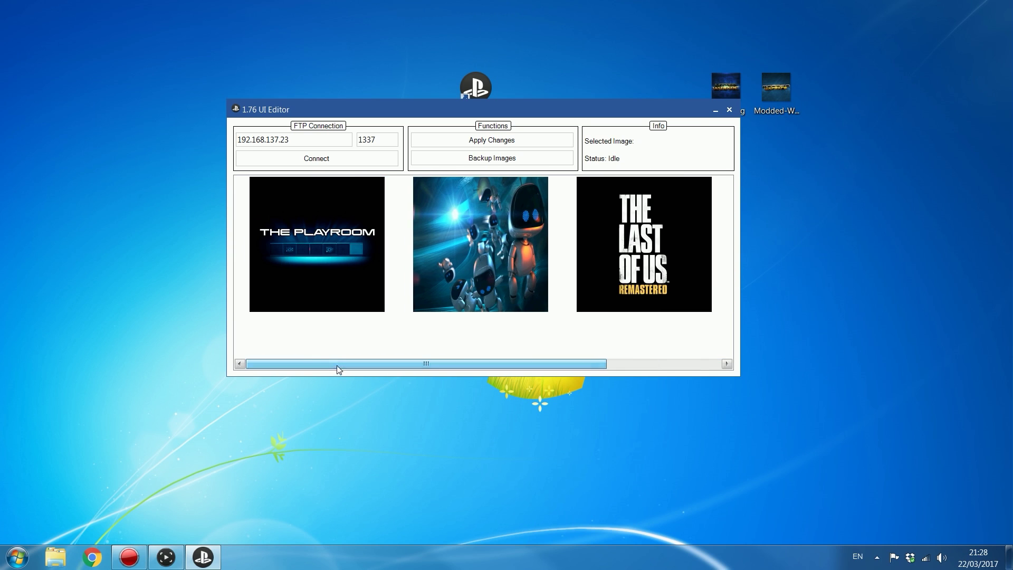
{"action": "left_click", "coordinate": [341, 242]}
{"action": "left_click", "coordinate": [633, 248]}
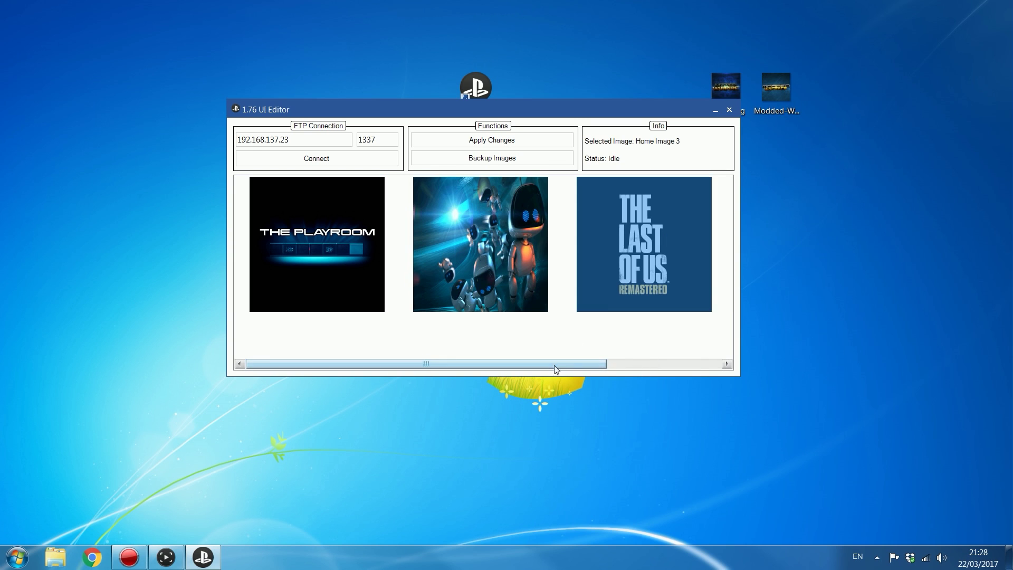
{"action": "left_click_drag", "start_coordinate": [557, 365], "coordinate": [474, 382]}
{"action": "left_click", "coordinate": [498, 243]}
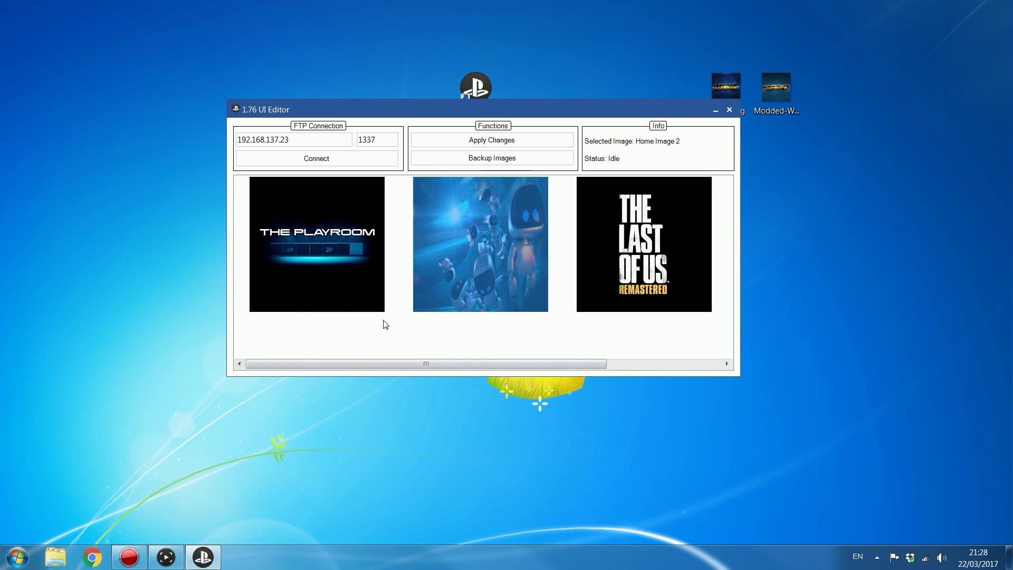
{"action": "left_click_drag", "start_coordinate": [507, 109], "coordinate": [545, 123]}
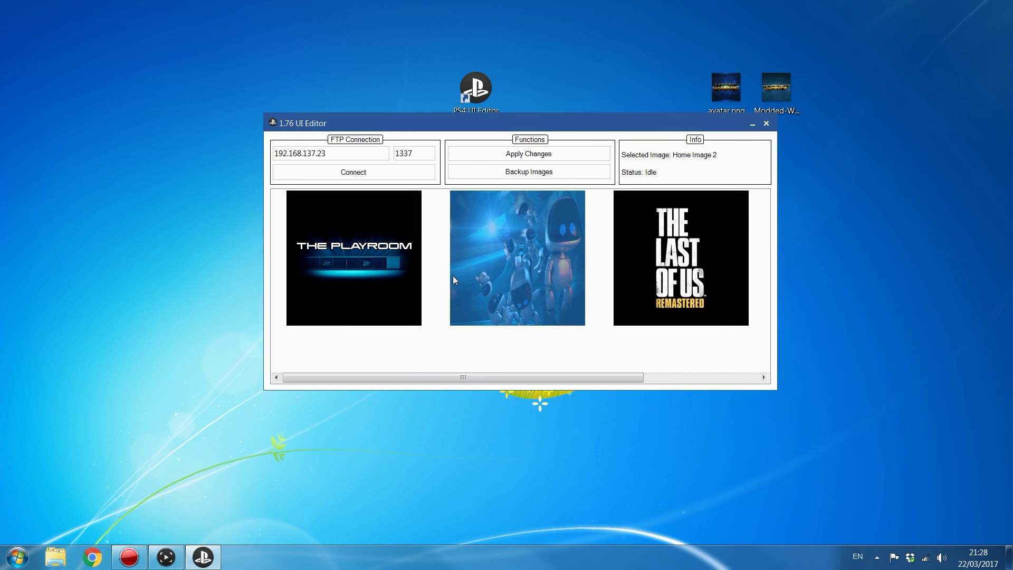
Check the replace and extract options offered for the robots image and The Playroom image.
{"action": "right_click", "coordinate": [520, 232]}
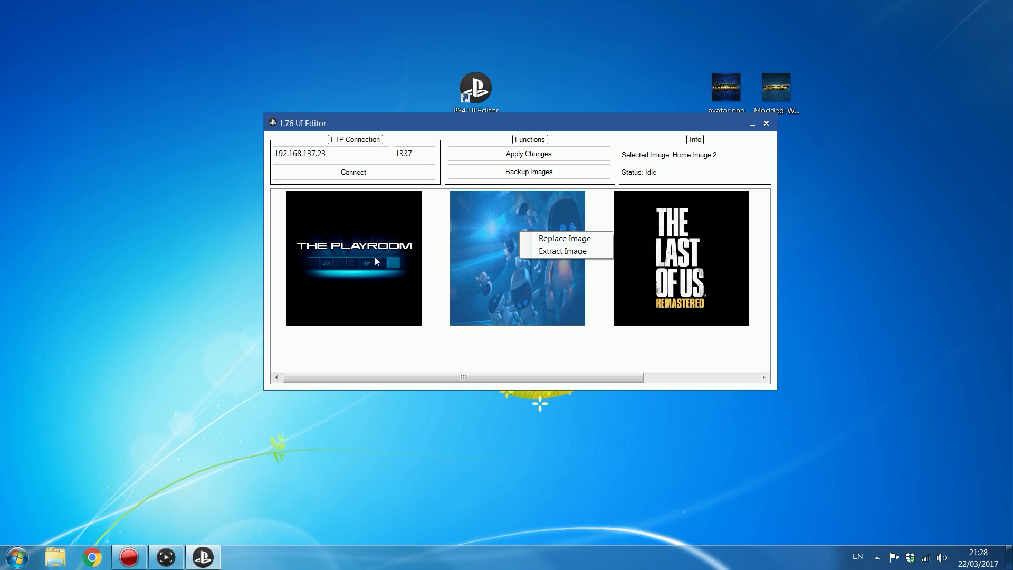
{"action": "right_click", "coordinate": [340, 221]}
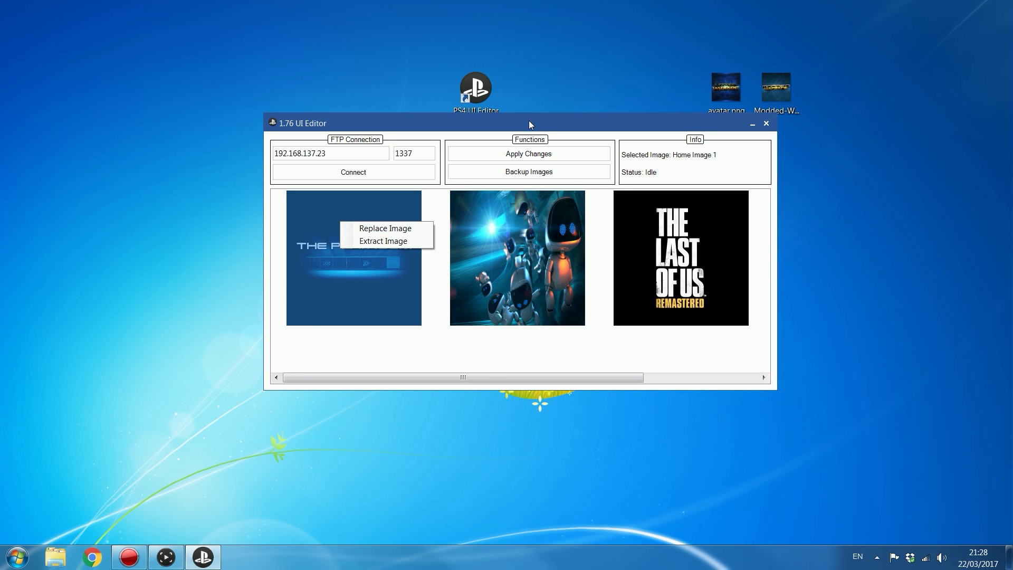
{"action": "left_click_drag", "start_coordinate": [529, 121], "coordinate": [557, 120]}
{"action": "left_click", "coordinate": [518, 248]}
{"action": "left_click", "coordinate": [671, 244]}
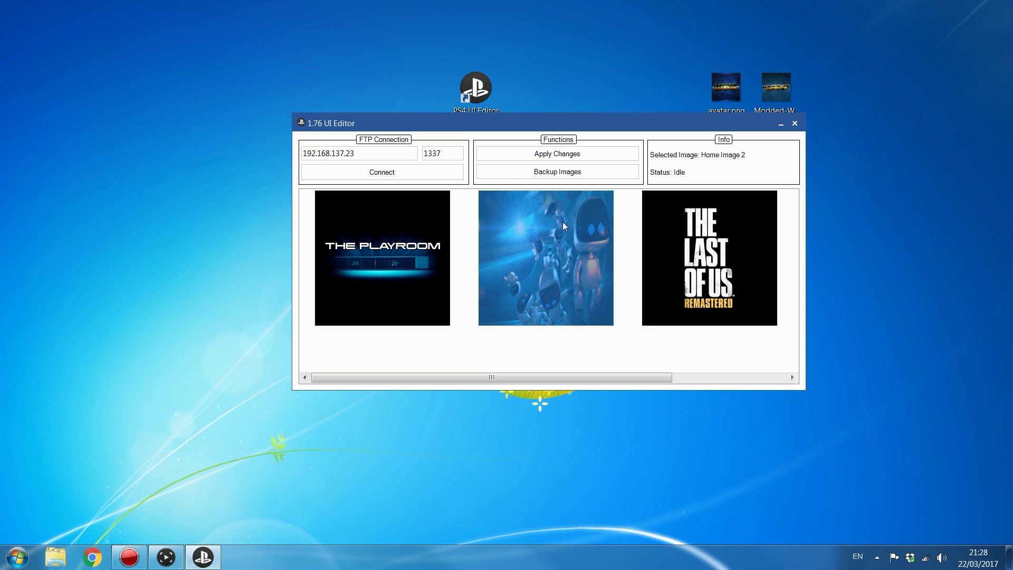
Extract the robots image to the desktop as icon0.png and delete that extracted copy.
{"action": "left_click_drag", "start_coordinate": [220, 208], "coordinate": [174, 92]}
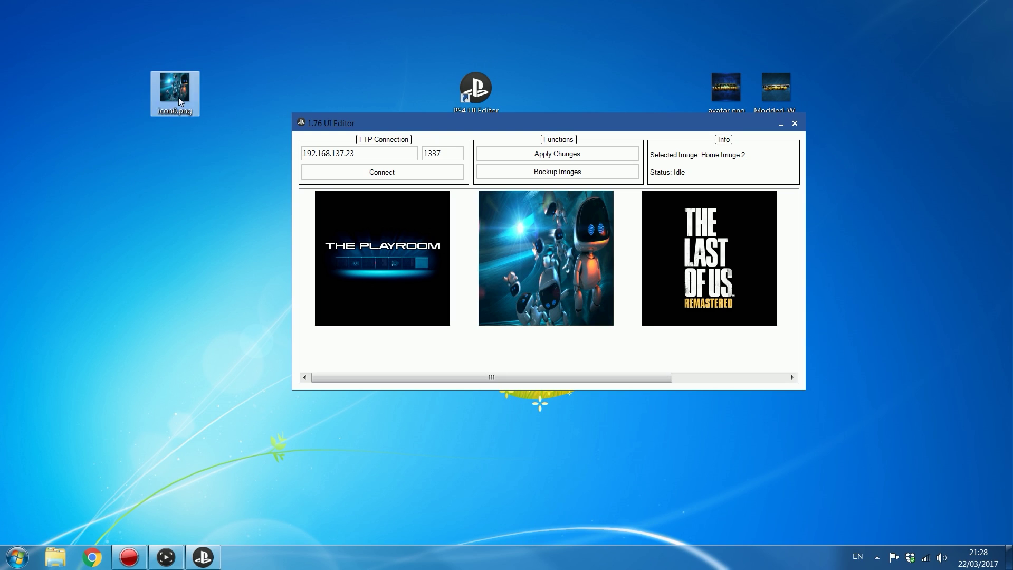
{"action": "mouse_move", "coordinate": [179, 97]}
{"action": "left_mouse_down"}
{"action": "mouse_move", "coordinate": [79, 97]}
{"action": "mouse_move", "coordinate": [210, 90]}
{"action": "left_mouse_up"}
{"action": "left_click_drag", "start_coordinate": [170, 118], "coordinate": [272, 32]}
{"action": "key", "text": "Delete"}
{"action": "key", "text": "Return"}
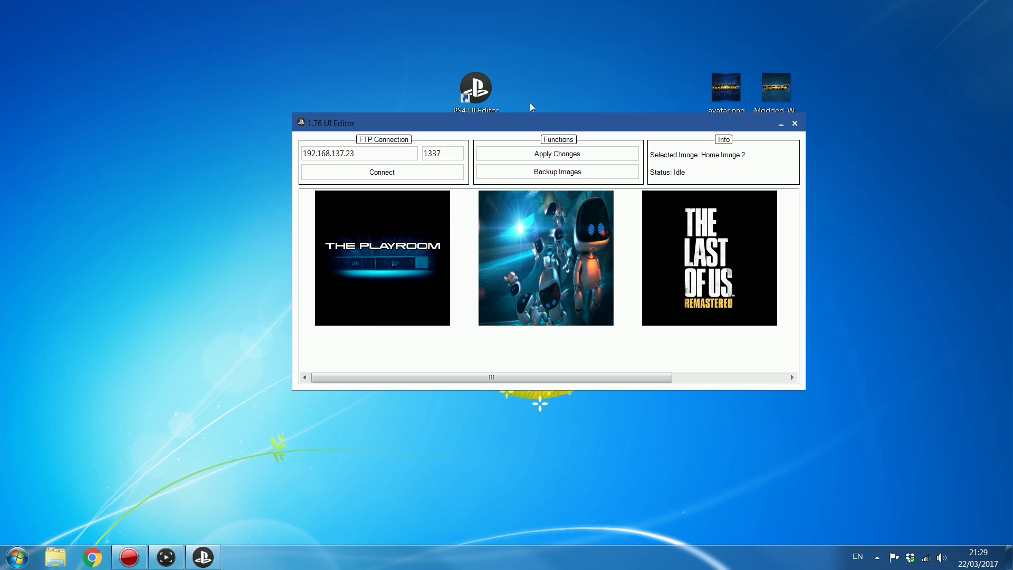
Back up the PS4 images to a custom location, saving them as backup in the desktop's backups folder.
{"action": "left_click_drag", "start_coordinate": [528, 124], "coordinate": [510, 159]}
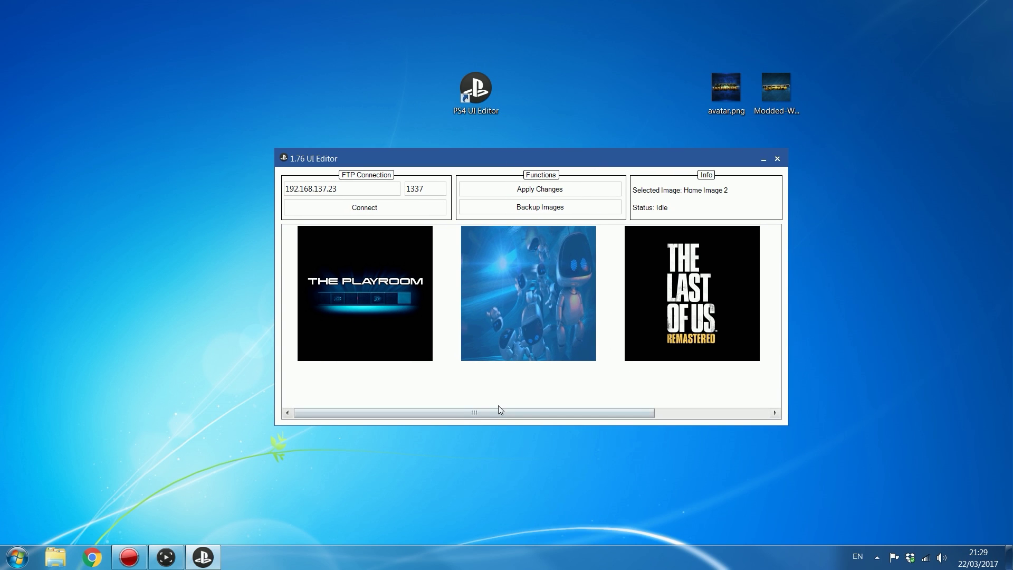
{"action": "left_click_drag", "start_coordinate": [499, 413], "coordinate": [459, 415]}
{"action": "left_click", "coordinate": [405, 256]}
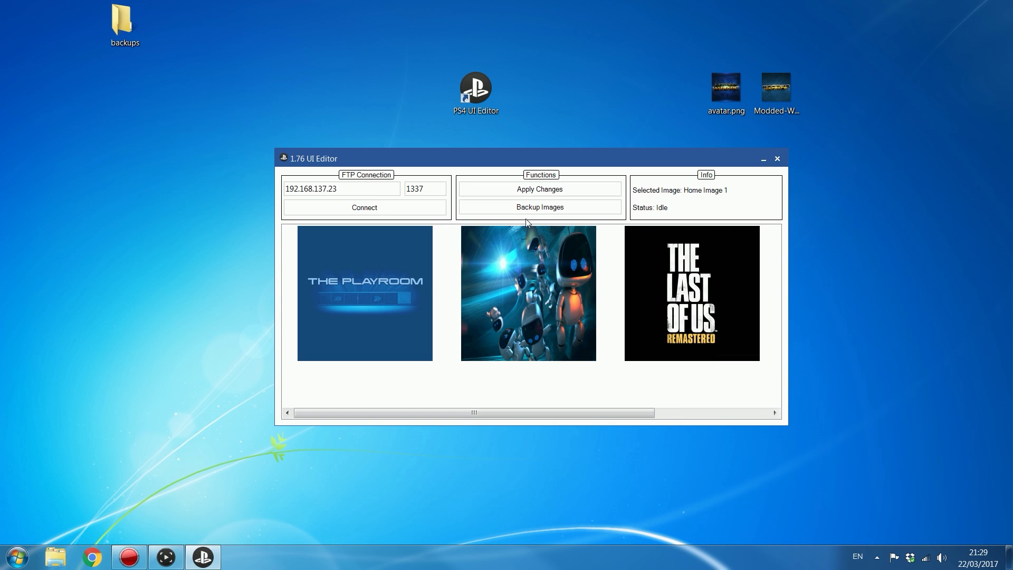
{"action": "left_click", "coordinate": [542, 207]}
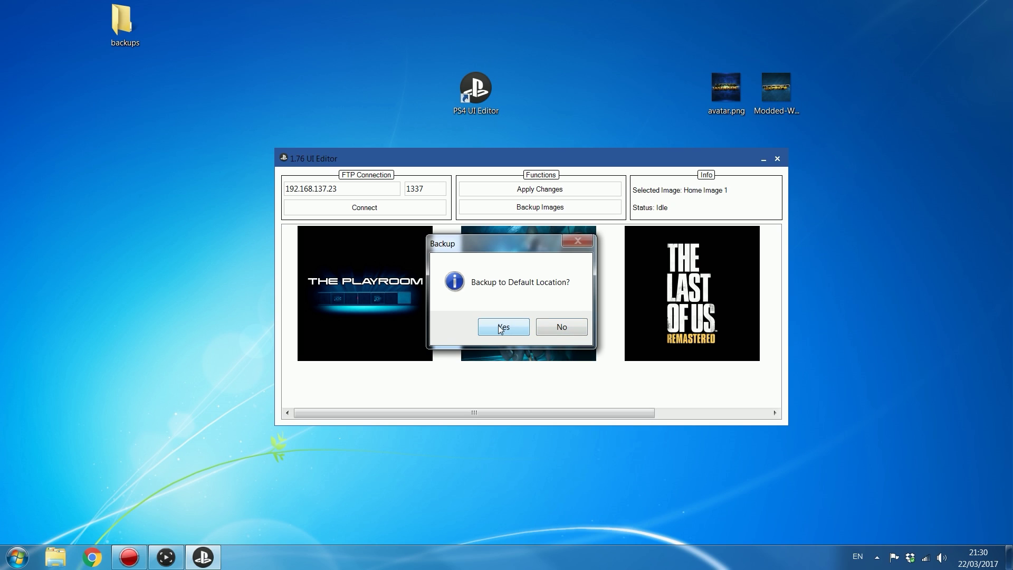
{"action": "left_click", "coordinate": [557, 326]}
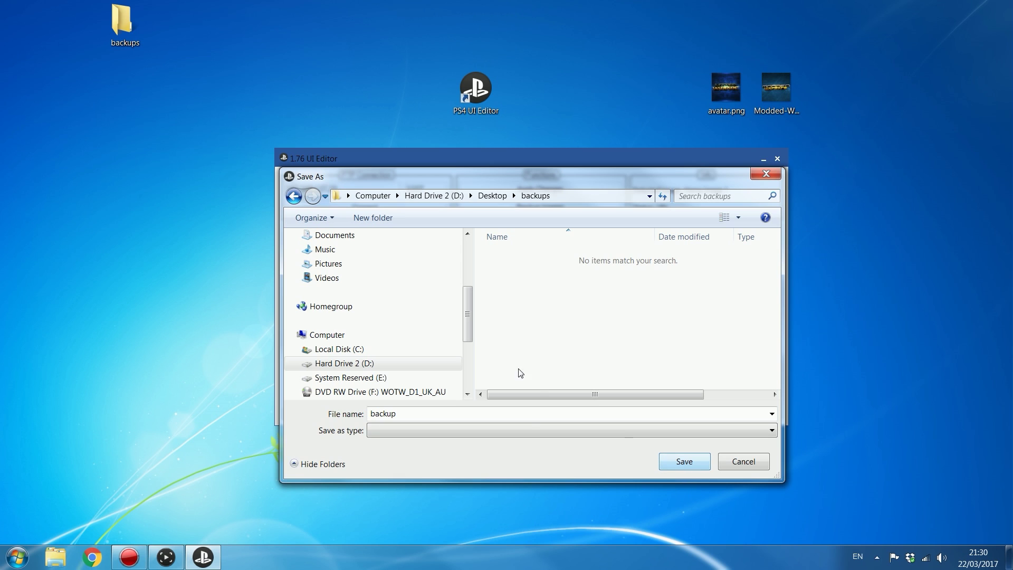
{"action": "left_click", "coordinate": [676, 458]}
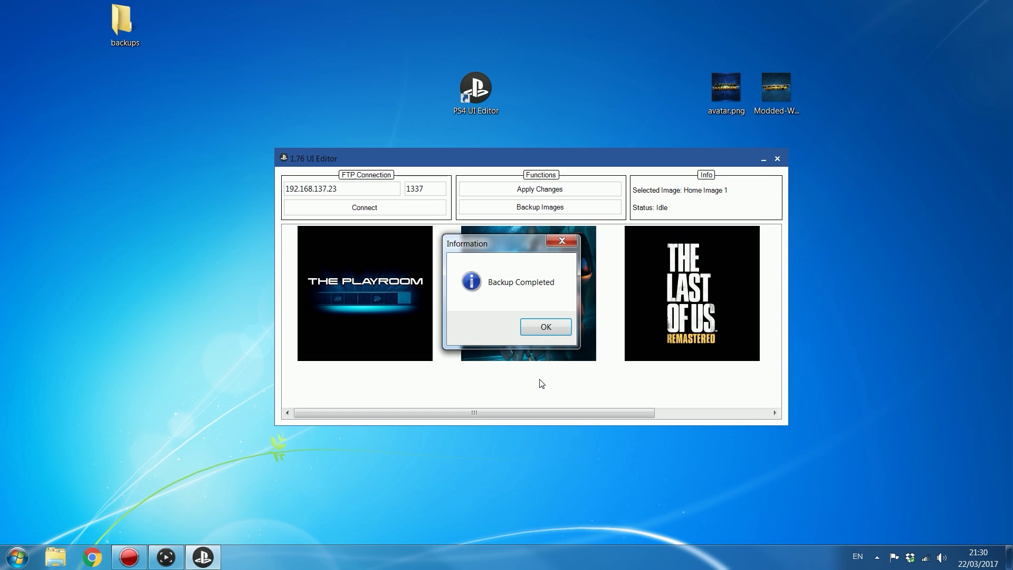
{"action": "left_click", "coordinate": [544, 327]}
Inspect backup.zip in the backups folder, including its CUSA00411 folder, and close the archive and folder windows.
{"action": "double_click", "coordinate": [129, 37]}
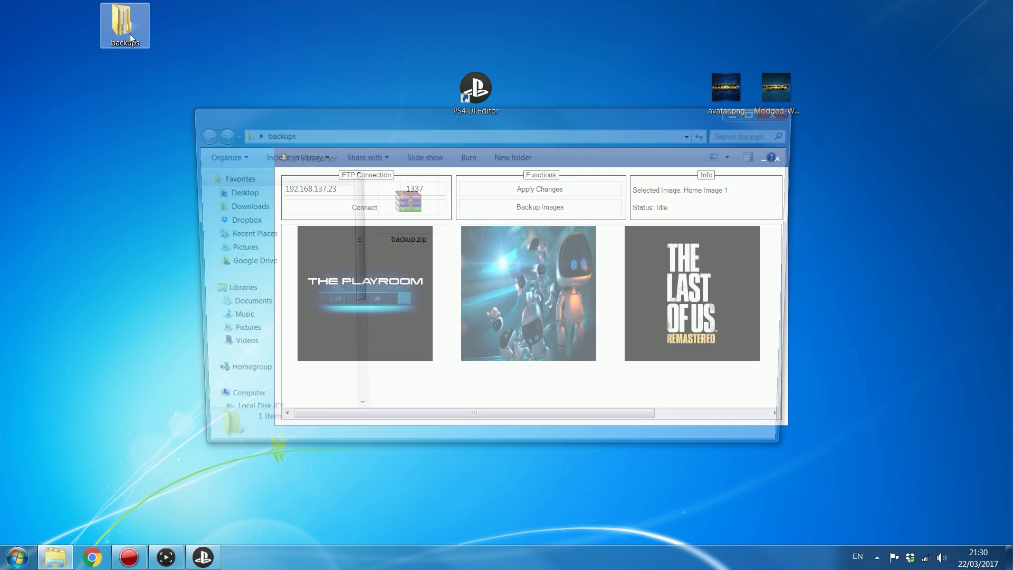
{"action": "left_click", "coordinate": [411, 212]}
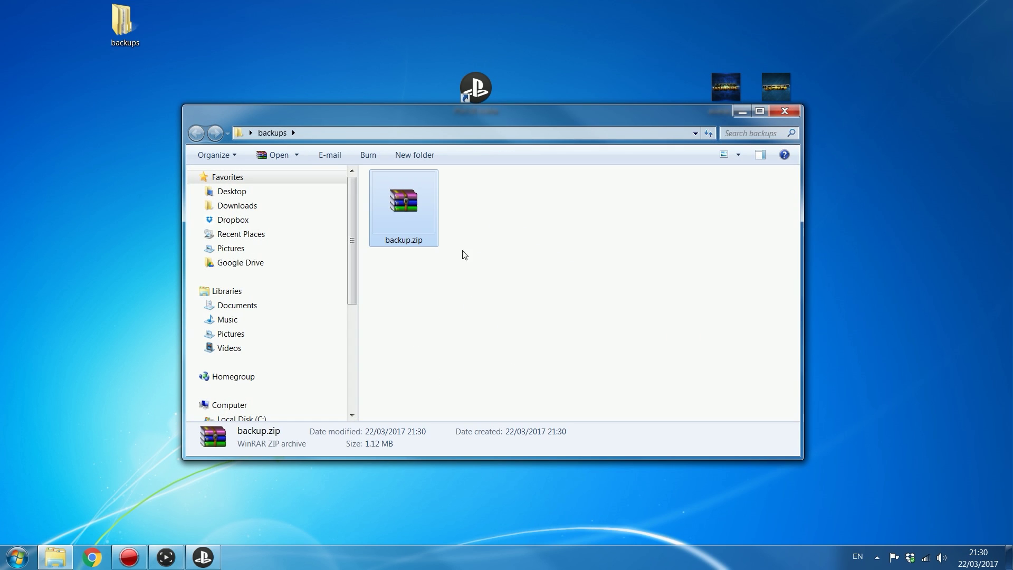
{"action": "double_click", "coordinate": [403, 242]}
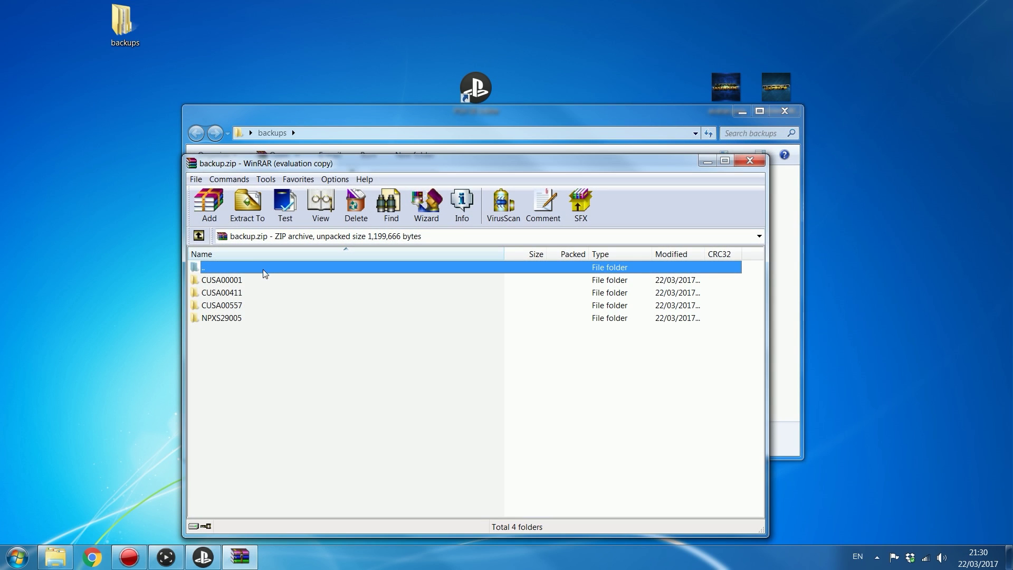
{"action": "double_click", "coordinate": [260, 292]}
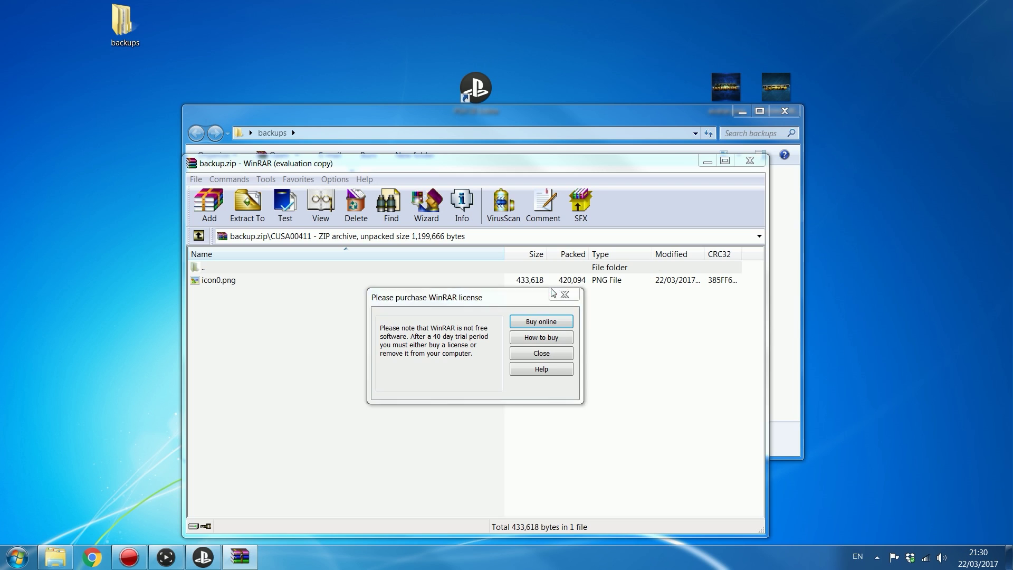
{"action": "left_click", "coordinate": [563, 294]}
{"action": "double_click", "coordinate": [224, 268]}
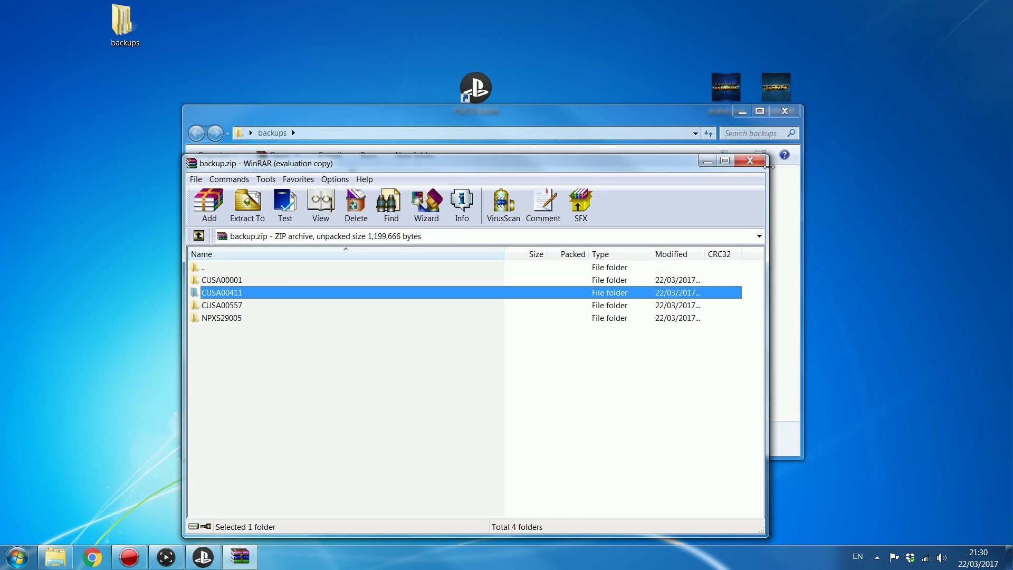
{"action": "left_click", "coordinate": [750, 160]}
{"action": "left_click", "coordinate": [784, 111]}
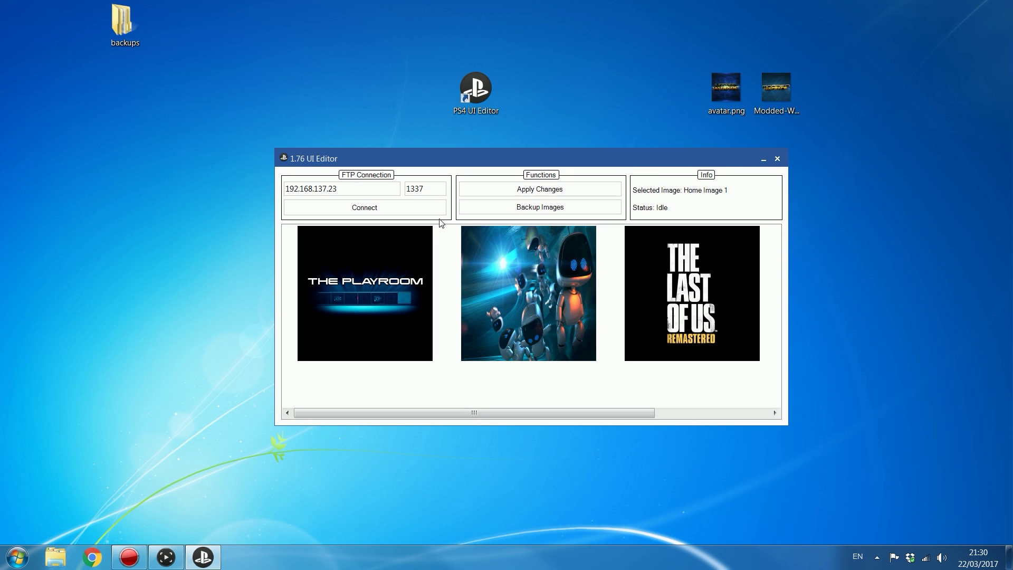
View the replacement pictures Modded-Warfare-Avatar.png and avatar.png at full size, closing each one.
{"action": "left_click_drag", "start_coordinate": [524, 157], "coordinate": [517, 170]}
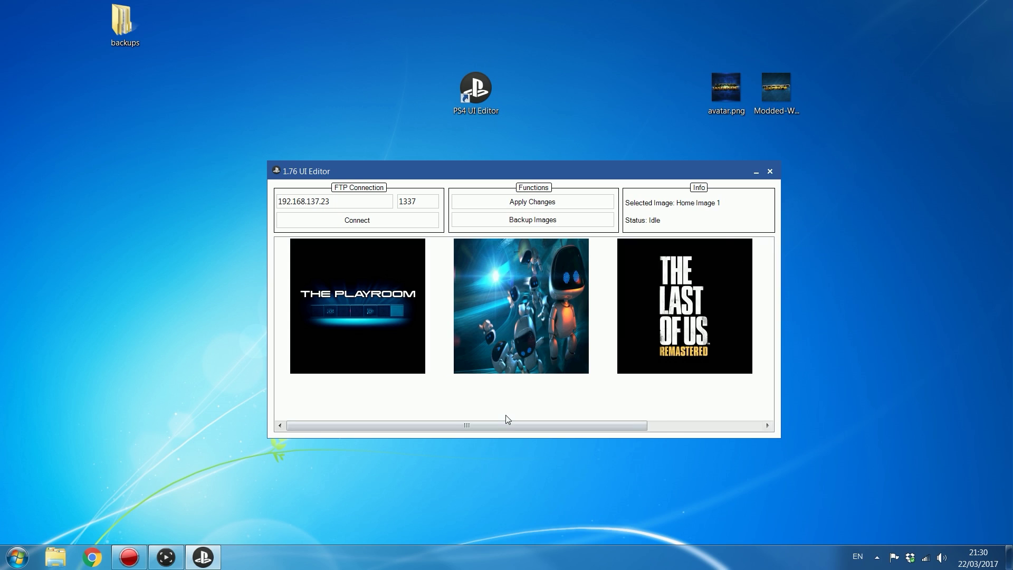
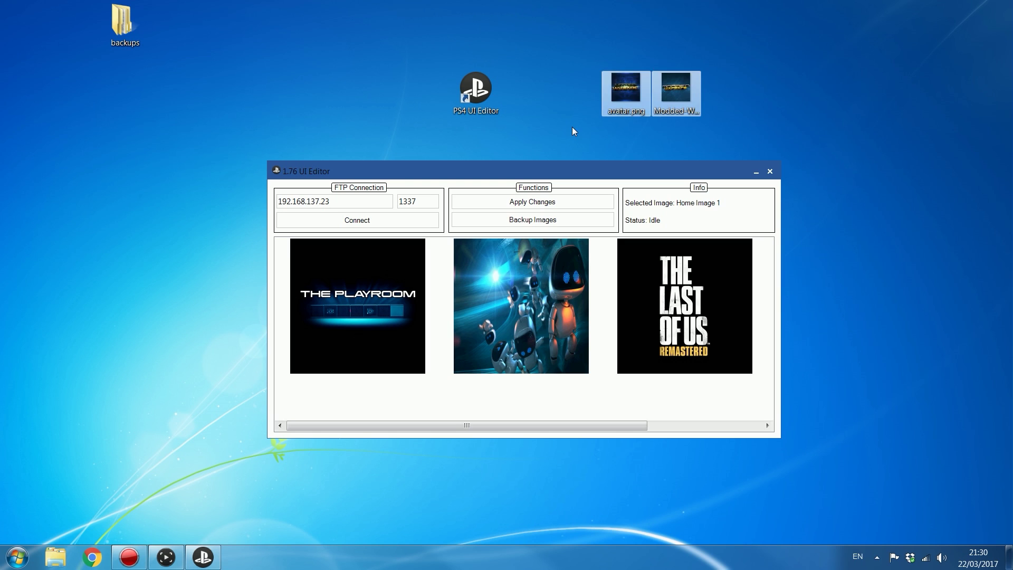
{"action": "left_click", "coordinate": [636, 93]}
{"action": "left_click", "coordinate": [675, 91]}
{"action": "double_click", "coordinate": [667, 90]}
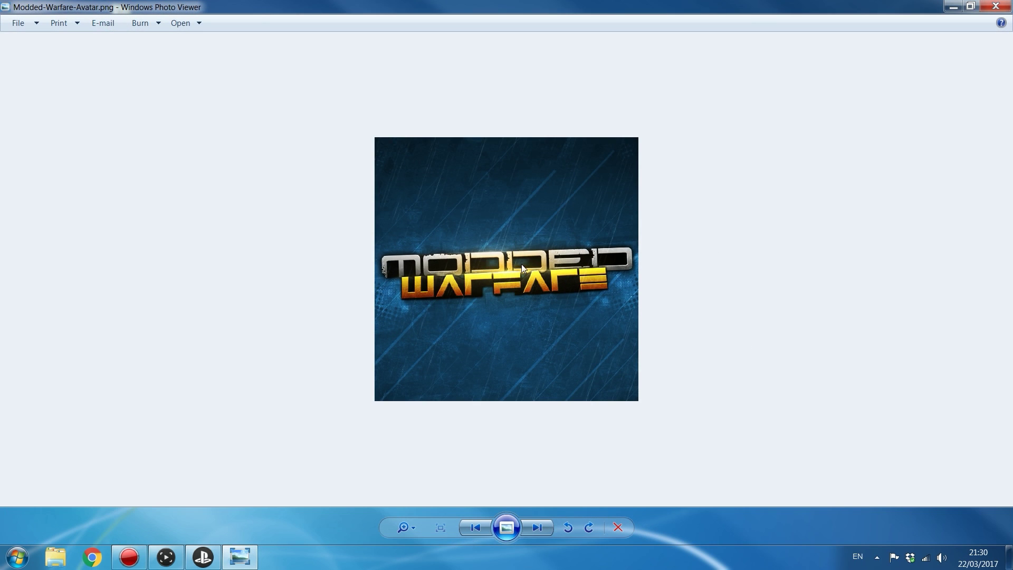
{"action": "left_click", "coordinate": [995, 7]}
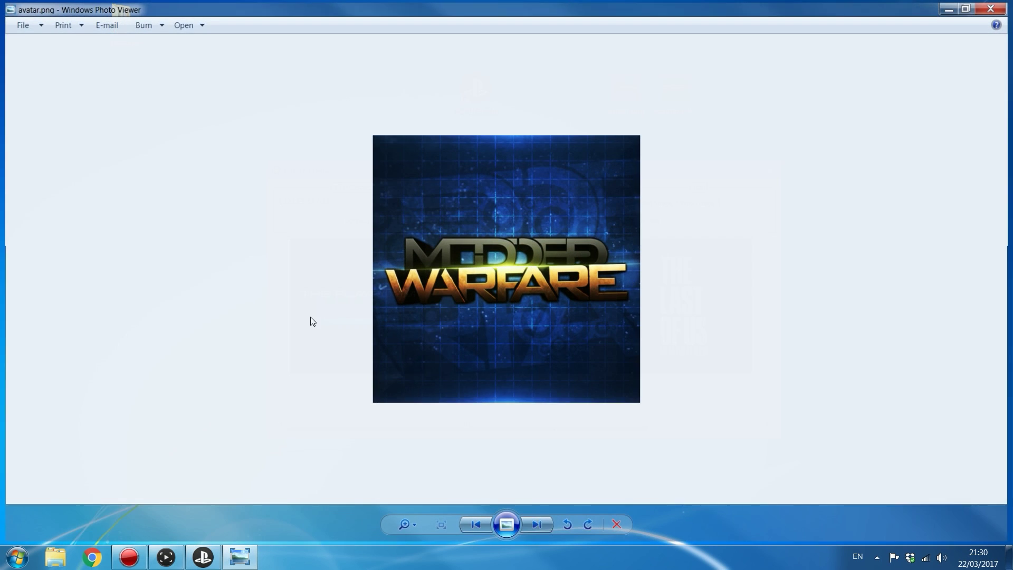
{"action": "key", "text": "Escape"}
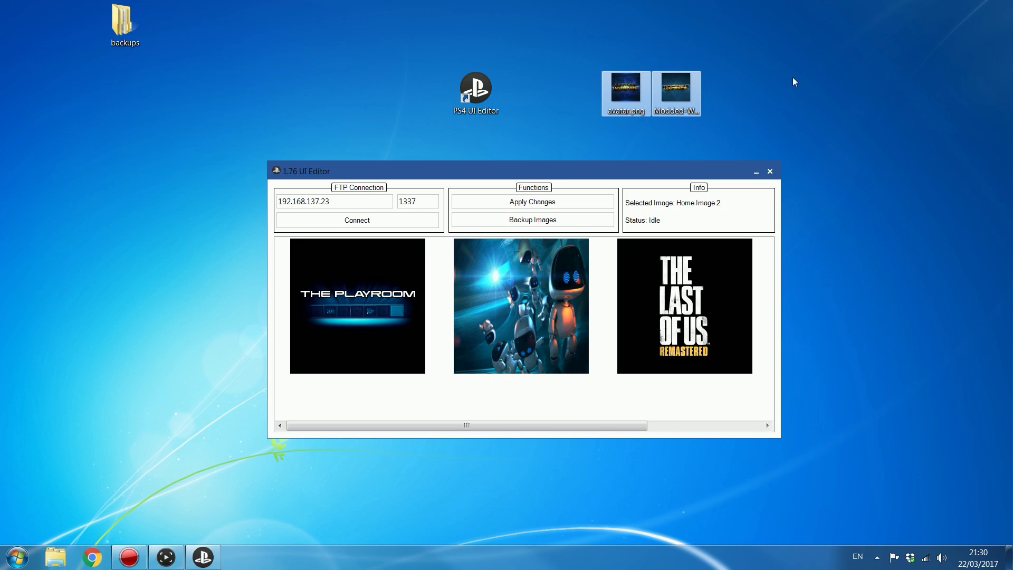
Check the image dimensions of Modded-Warfare-Avatar.png in its file properties.
{"action": "left_click_drag", "start_coordinate": [572, 66], "coordinate": [732, 132]}
{"action": "left_click", "coordinate": [671, 90]}
{"action": "right_click", "coordinate": [671, 89]}
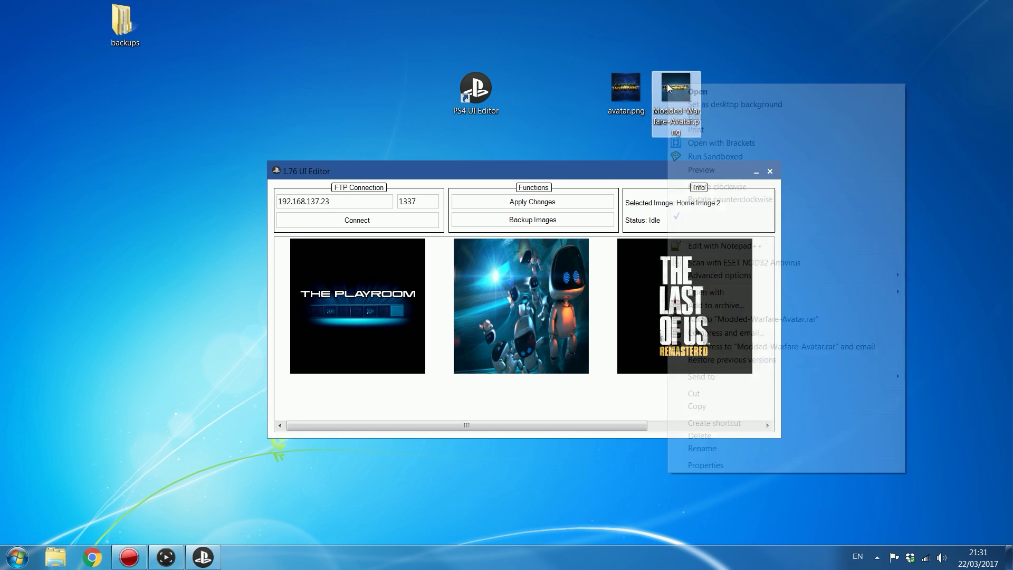
{"action": "left_click", "coordinate": [710, 464]}
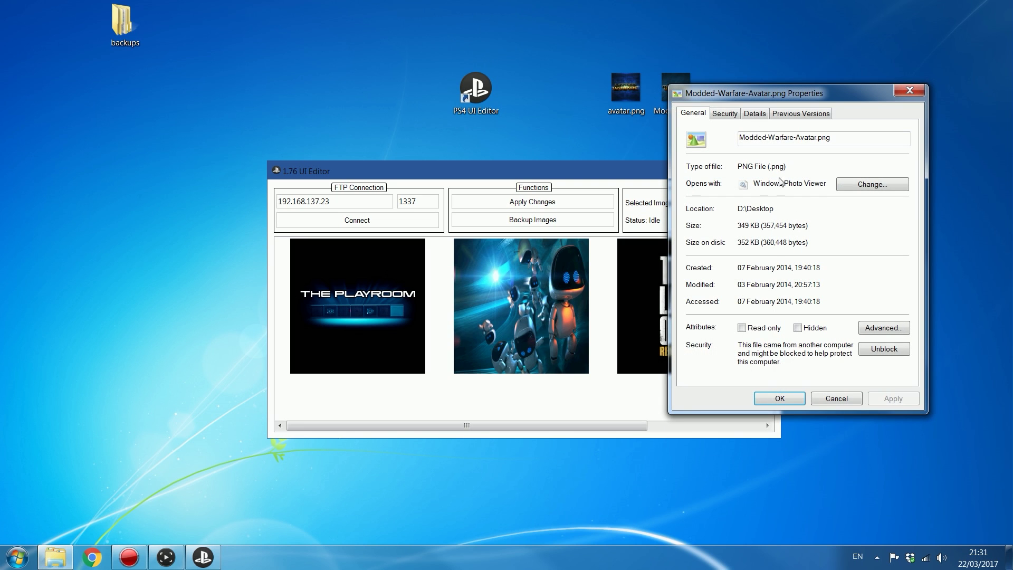
{"action": "left_click", "coordinate": [754, 114]}
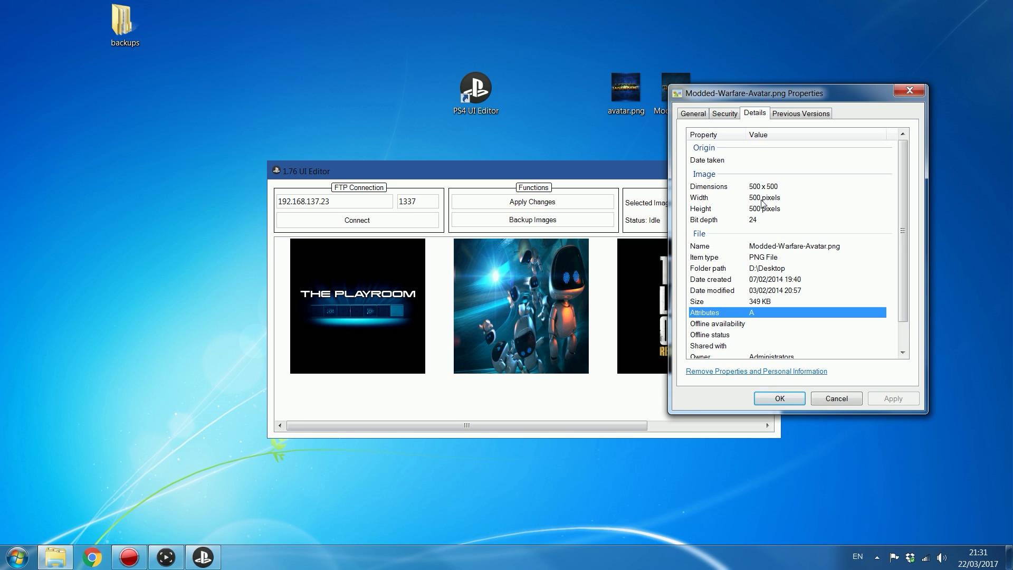
Close the Modded-Warfare-Avatar.png properties and leave both replacement pictures on the desktop unselected.
{"action": "left_click", "coordinate": [909, 92]}
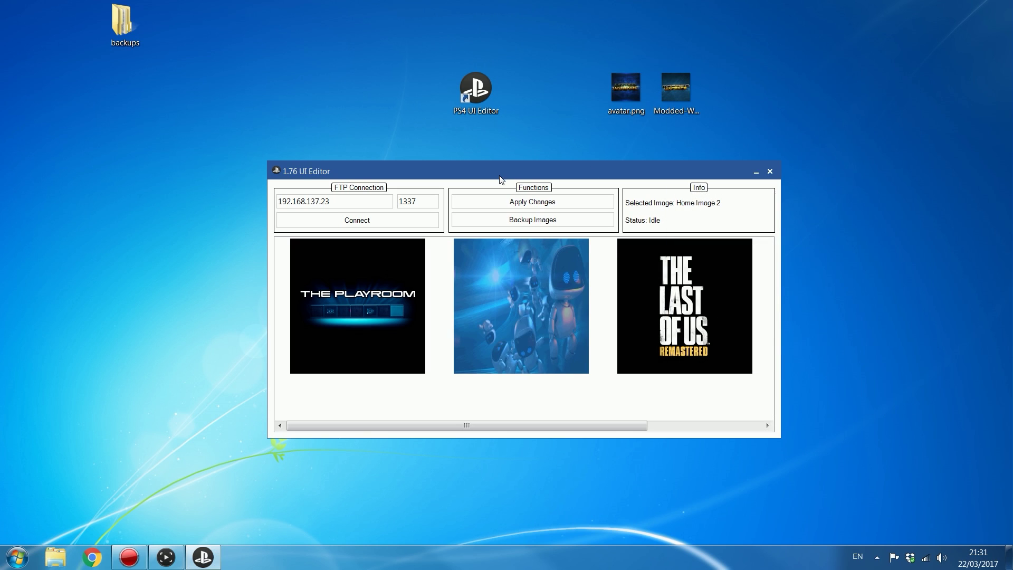
{"action": "left_click_drag", "start_coordinate": [550, 93], "coordinate": [826, 127]}
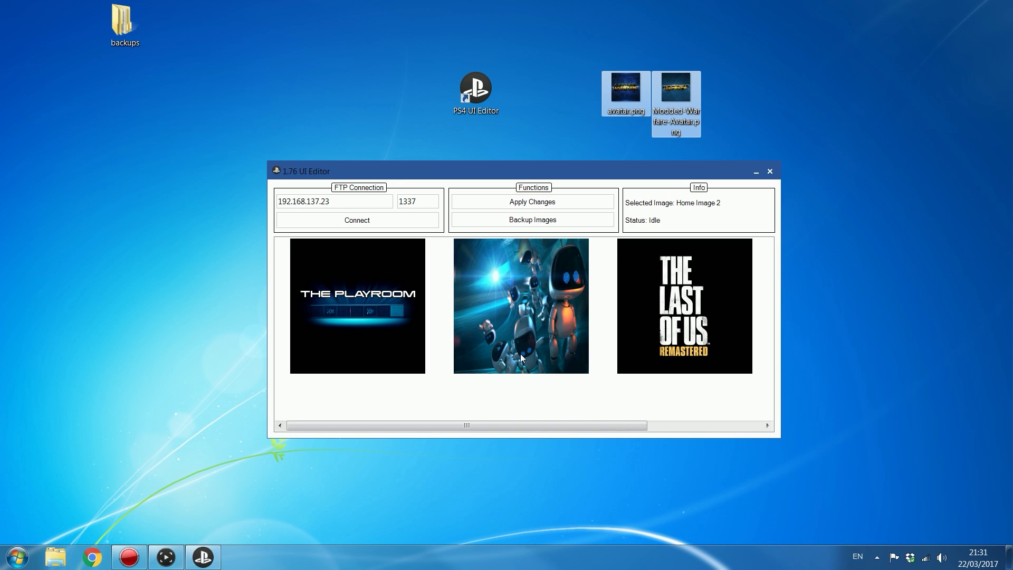
{"action": "left_click_drag", "start_coordinate": [456, 427], "coordinate": [406, 431]}
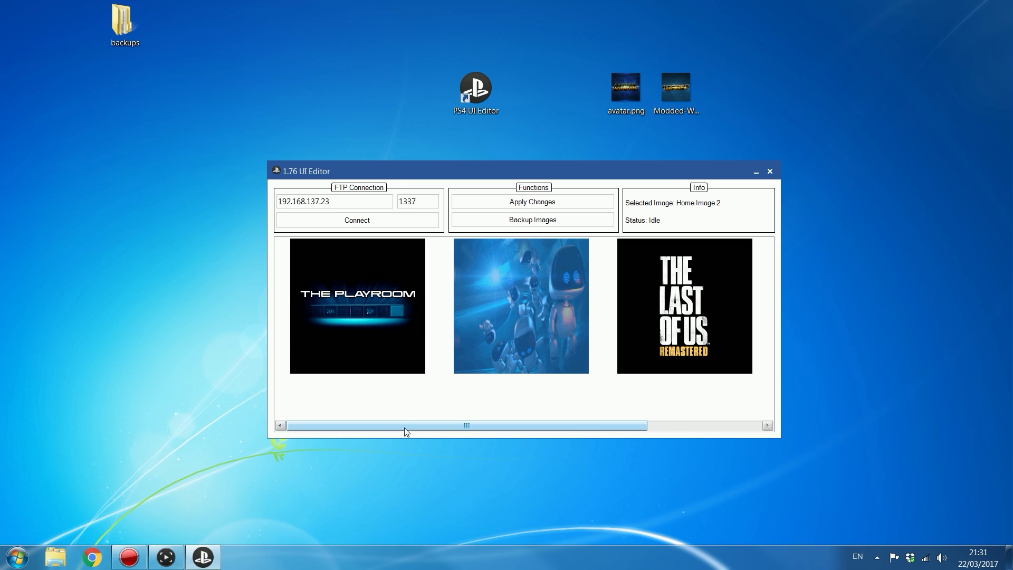
{"action": "left_click_drag", "start_coordinate": [704, 79], "coordinate": [567, 136]}
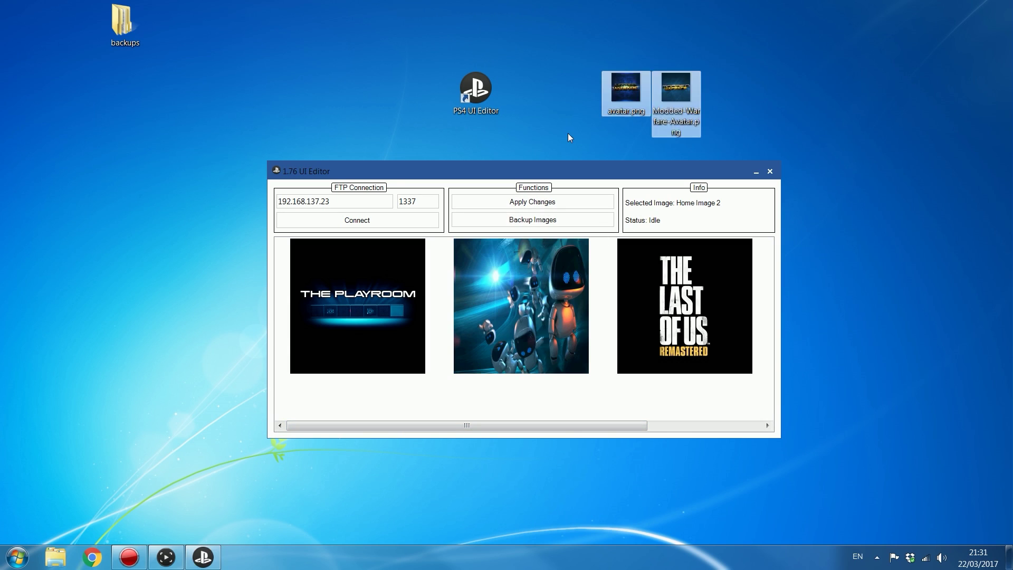
{"action": "left_click", "coordinate": [884, 150]}
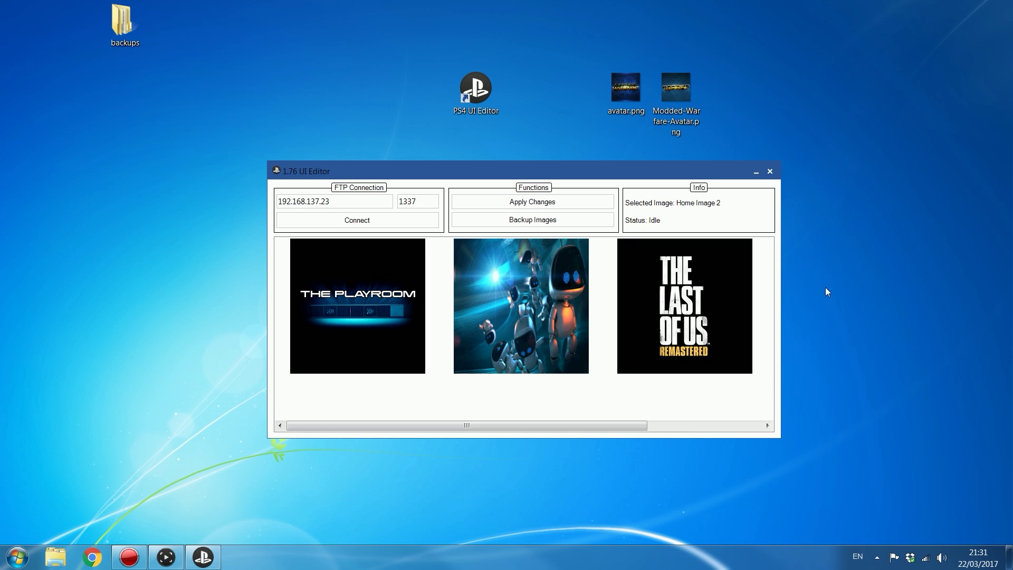
View the replace and extract options available for the second home image, and dismiss them.
{"action": "left_click", "coordinate": [548, 309]}
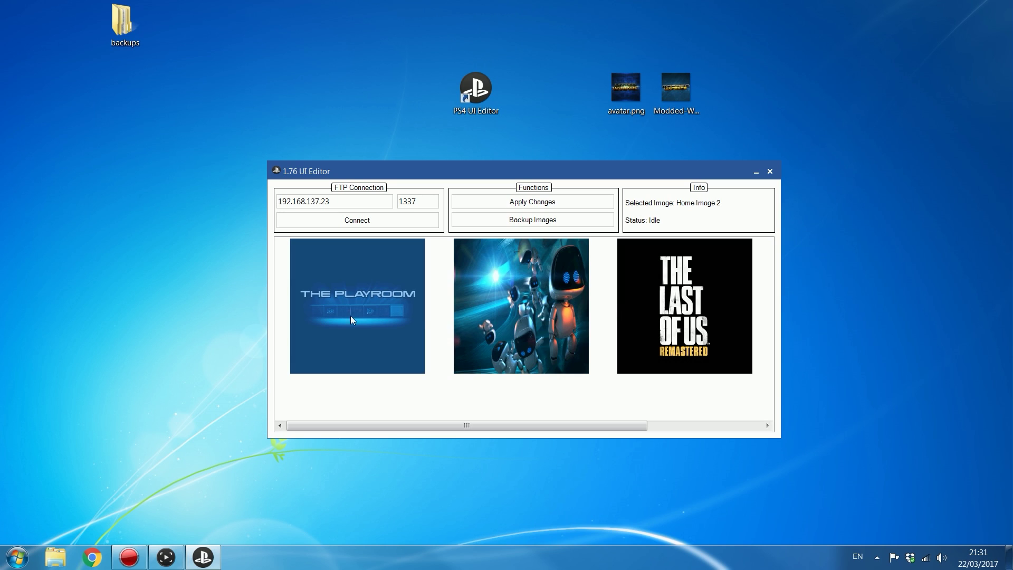
{"action": "right_click", "coordinate": [508, 275]}
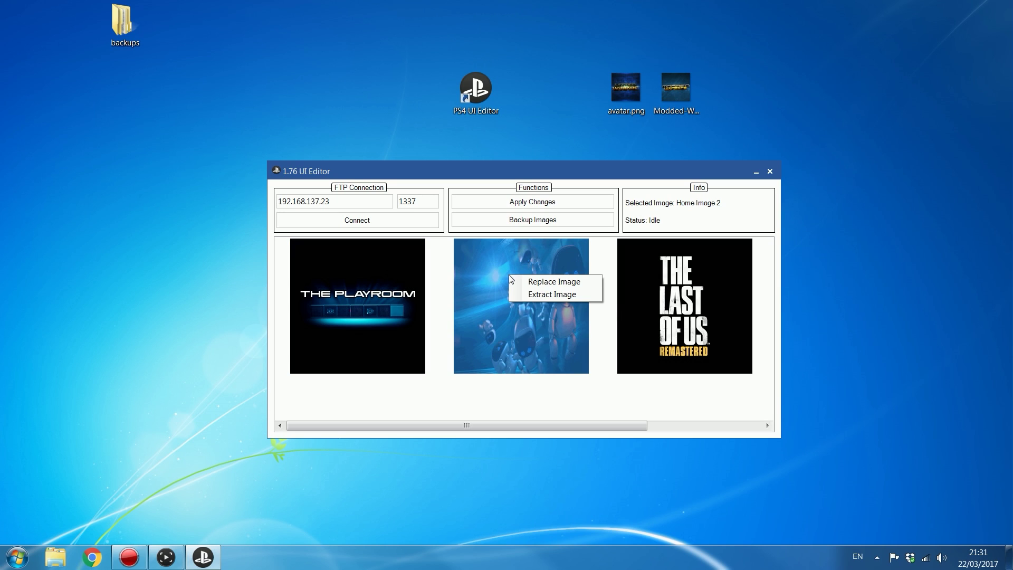
{"action": "left_click", "coordinate": [596, 256]}
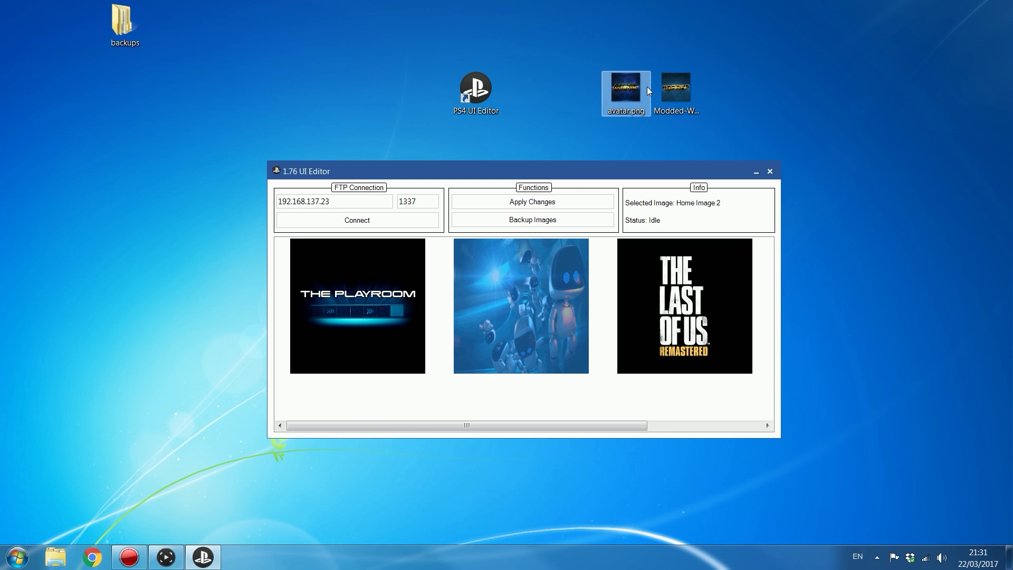
Replace the second home image with avatar.png and the first home image with Modded-Warfare-Avatar.png.
{"action": "left_click_drag", "start_coordinate": [626, 87], "coordinate": [625, 245]}
{"action": "left_click_drag", "start_coordinate": [534, 283], "coordinate": [533, 283]}
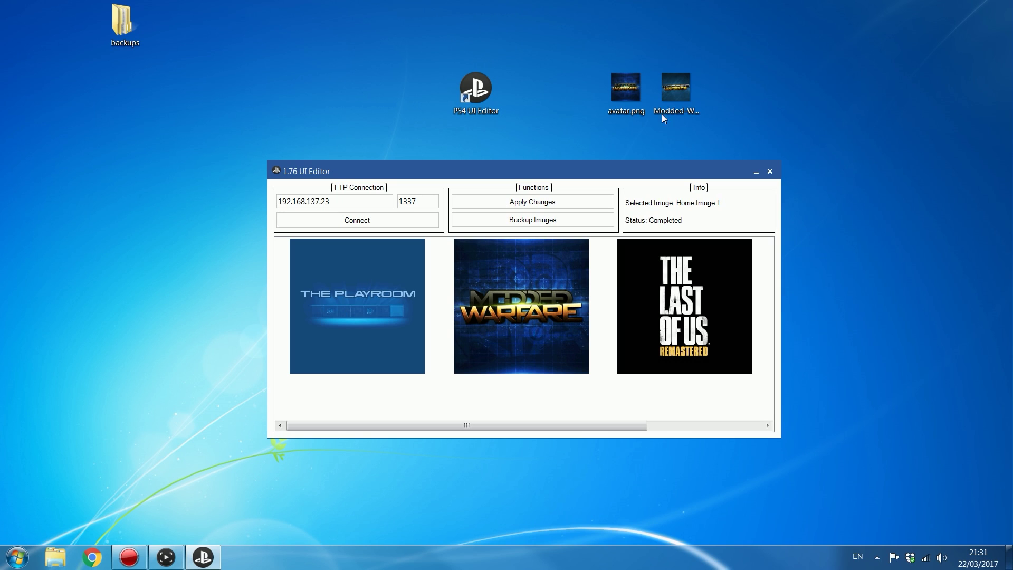
{"action": "left_click_drag", "start_coordinate": [664, 119], "coordinate": [520, 258]}
{"action": "left_click_drag", "start_coordinate": [364, 298], "coordinate": [365, 299]}
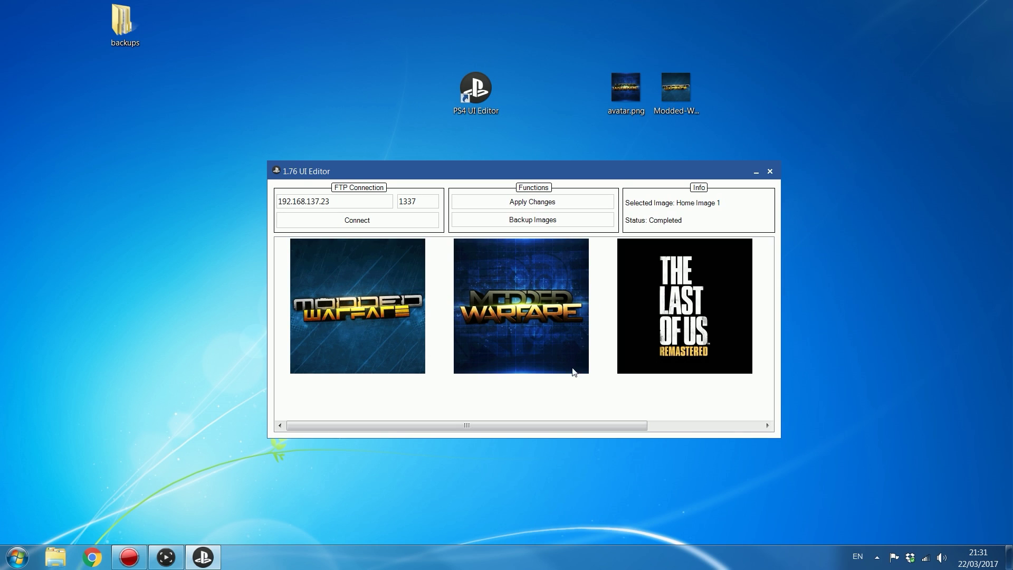
Apply the image changes to the PS4 and shift the editor window slightly on the desktop.
{"action": "left_click", "coordinate": [528, 203]}
{"action": "left_click_drag", "start_coordinate": [618, 170], "coordinate": [622, 170]}
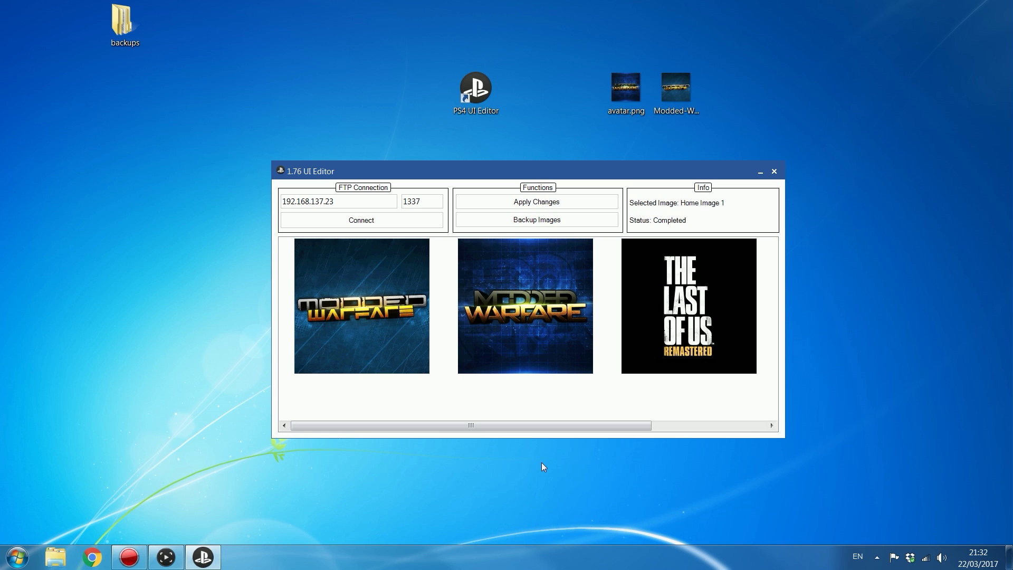
{"action": "mouse_move", "coordinate": [494, 430]}
{"action": "left_mouse_down"}
{"action": "mouse_move", "coordinate": [665, 429]}
{"action": "mouse_move", "coordinate": [497, 428]}
{"action": "left_mouse_up"}
{"action": "left_click_drag", "start_coordinate": [622, 180], "coordinate": [594, 179]}
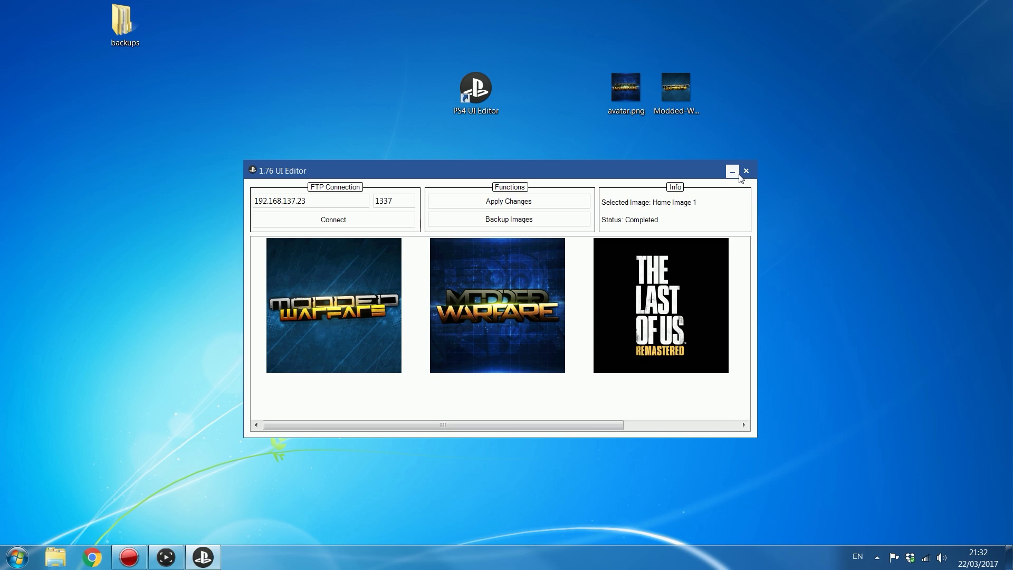
Switch to the PS4 screen, sign in as User1 and go to the Omsk and THE PLAYROOM tiles on the home screen.
{"action": "left_click", "coordinate": [167, 560]}
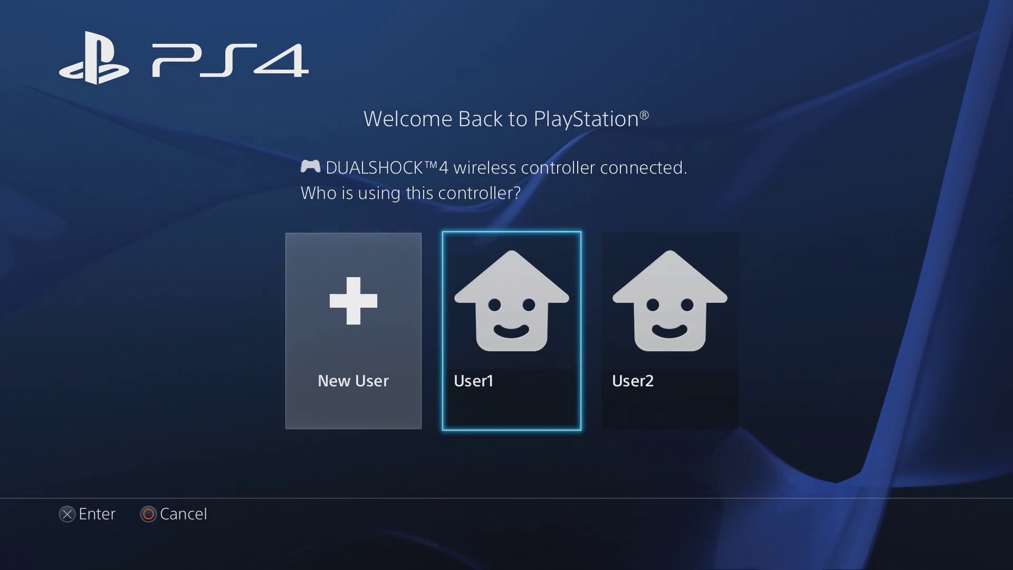
{"action": "key", "text": "Return"}
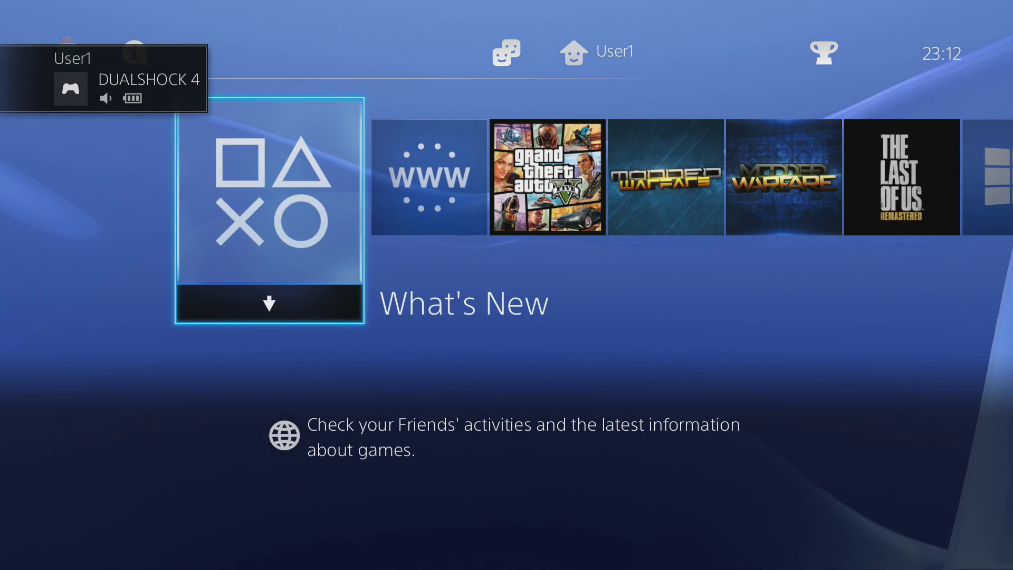
{"action": "key", "text": "Right"}
{"action": "key", "text": "Right"}
{"action": "key", "text": "Left"}
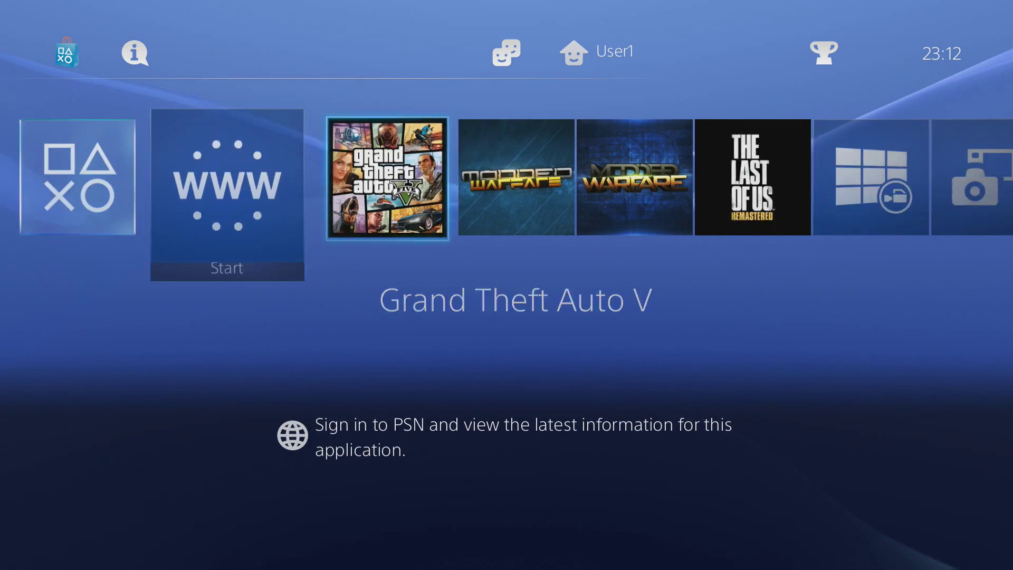
{"action": "key", "text": "Right"}
{"action": "key", "text": "Right"}
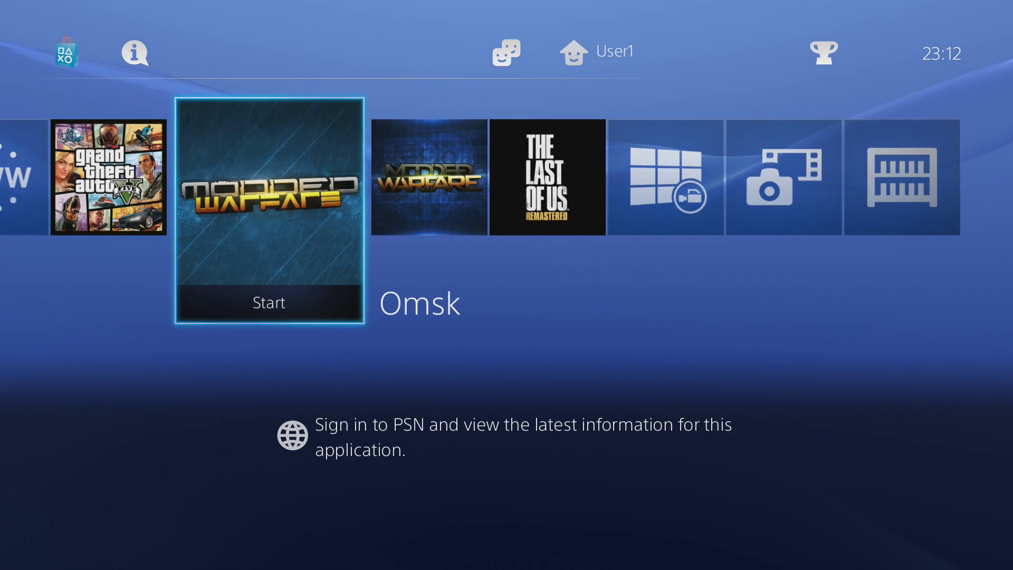
{"action": "key", "text": "Right"}
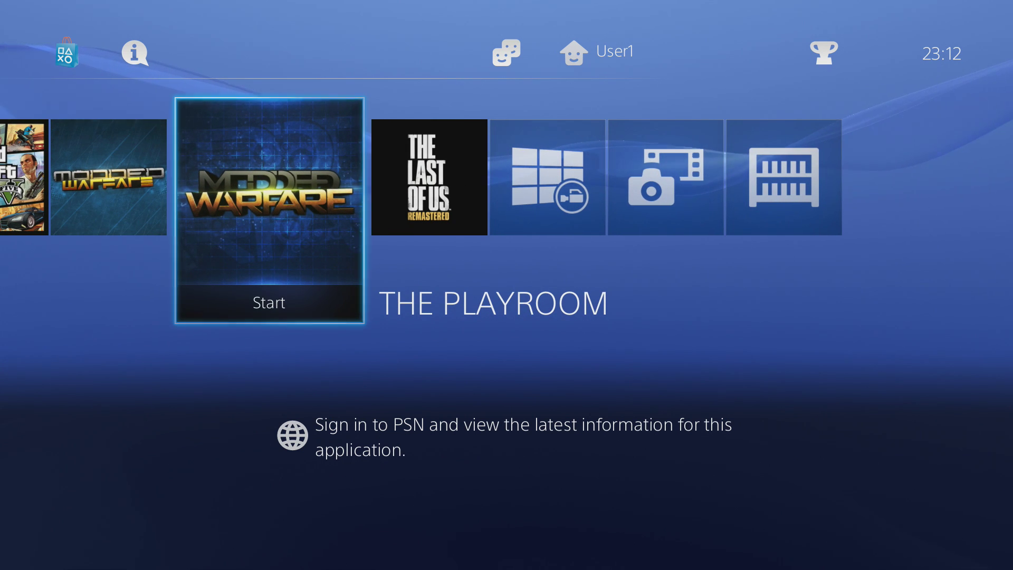
Examine the replaced Omsk and THE PLAYROOM tiles alongside the Grand Theft Auto V tile.
{"action": "key", "text": "Left"}
{"action": "key", "text": "Left"}
{"action": "key", "text": "Right"}
{"action": "key", "text": "Left"}
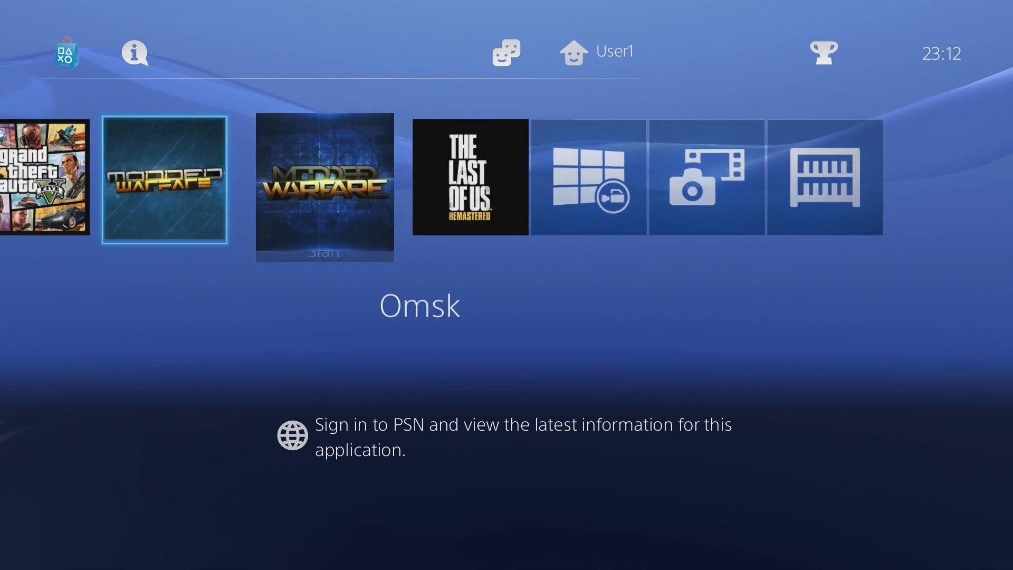
{"action": "key", "text": "Right"}
{"action": "key", "text": "Left"}
{"action": "key", "text": "Right"}
{"action": "key", "text": "Left"}
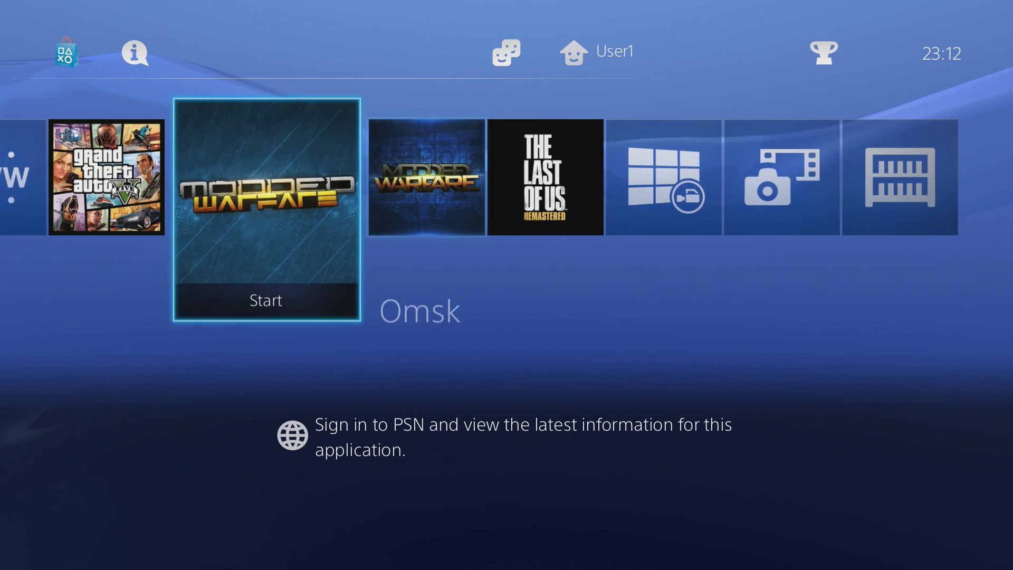
{"action": "key", "text": "Left"}
{"action": "key", "text": "Right"}
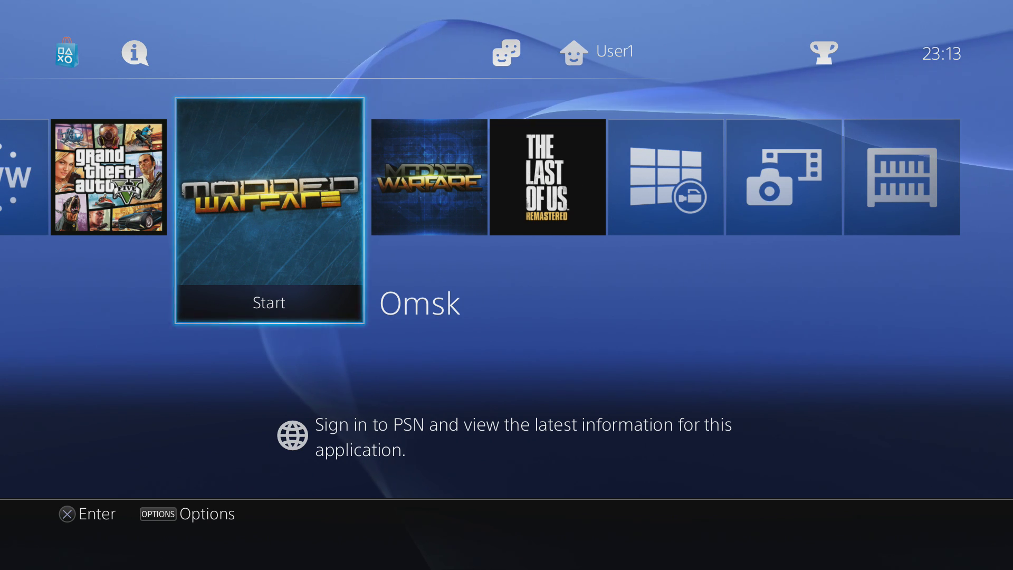
{"action": "key", "text": "Left"}
{"action": "key", "text": "Left"}
{"action": "key", "text": "Right"}
{"action": "key", "text": "Right"}
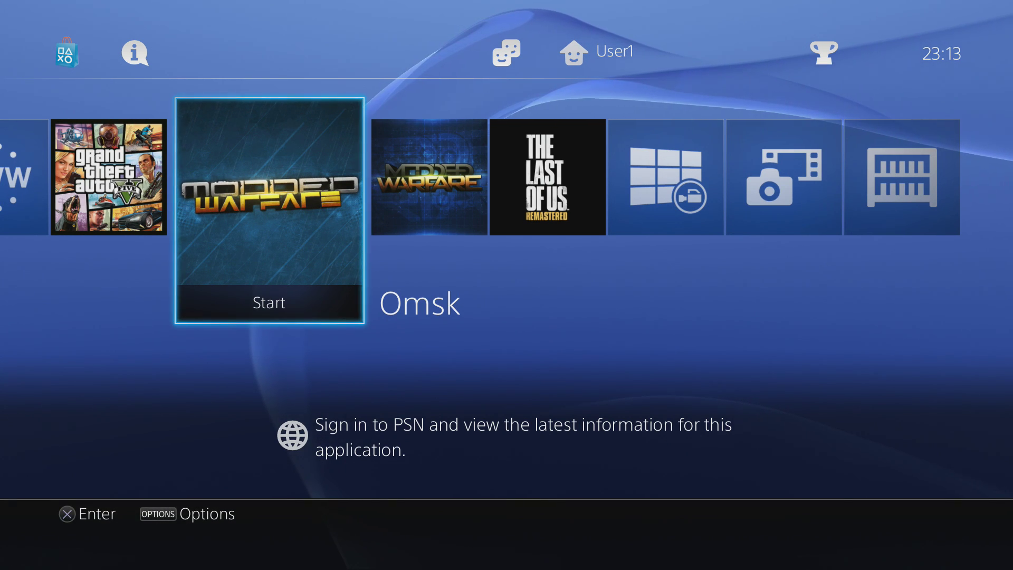
{"action": "key", "text": "Left"}
{"action": "key", "text": "Right"}
{"action": "key", "text": "Right"}
{"action": "key", "text": "Left"}
{"action": "key", "text": "Left"}
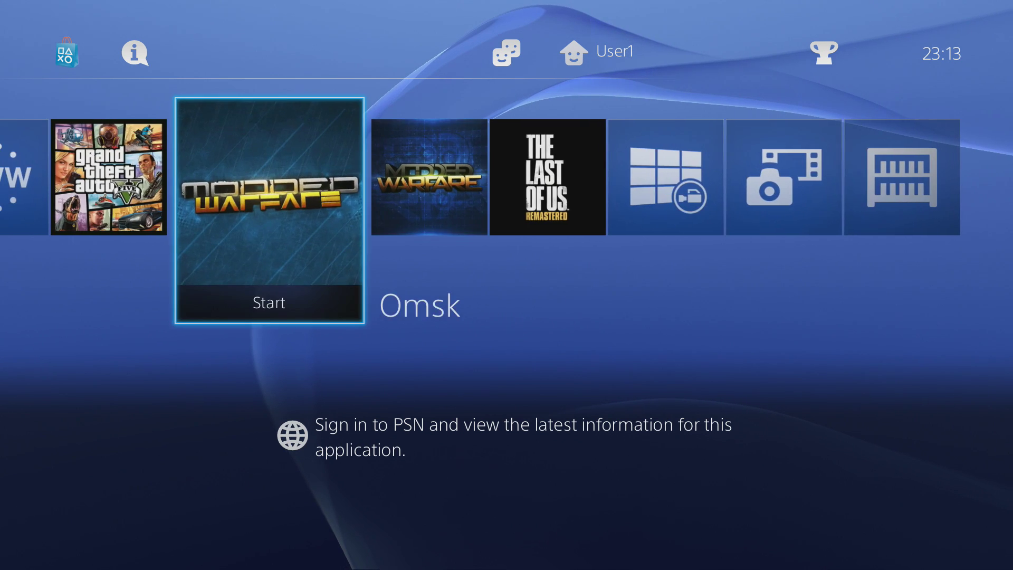
{"action": "key", "text": "Right"}
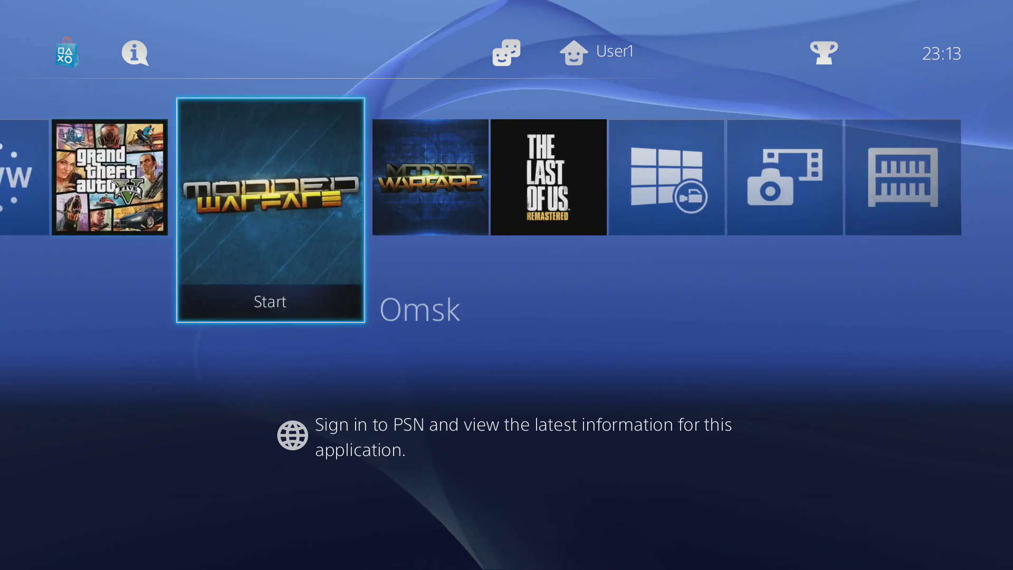
{"action": "key", "text": "Left"}
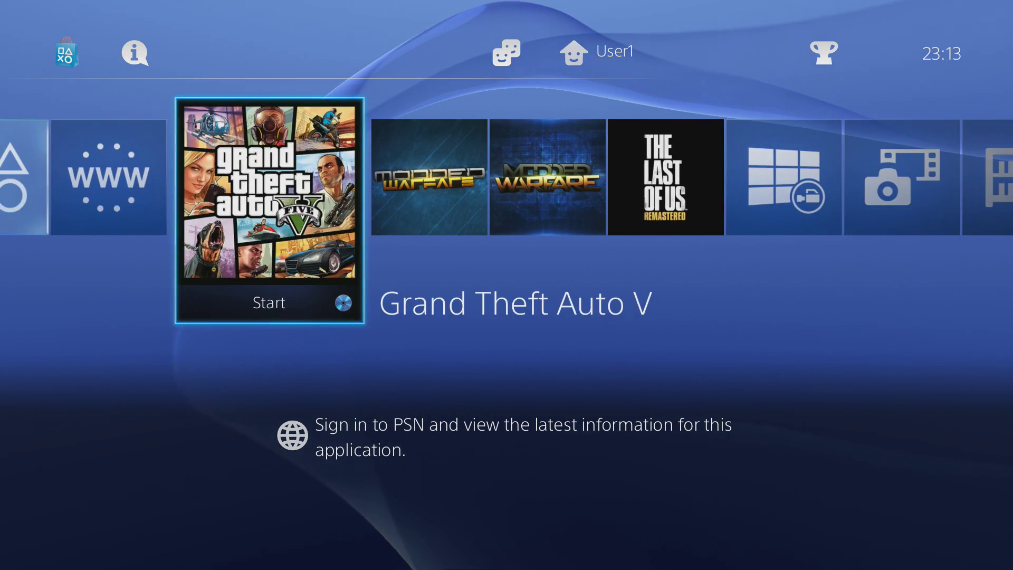
{"action": "key", "text": "Left"}
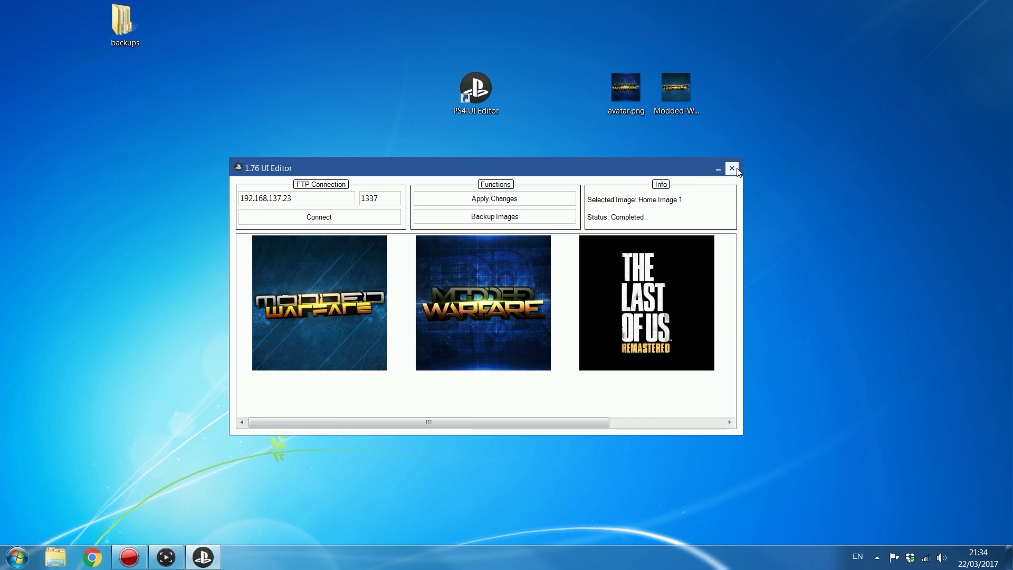
Close 1.76 UI Editor and open FileZilla, dismissing its update notice.
{"action": "left_click", "coordinate": [736, 170]}
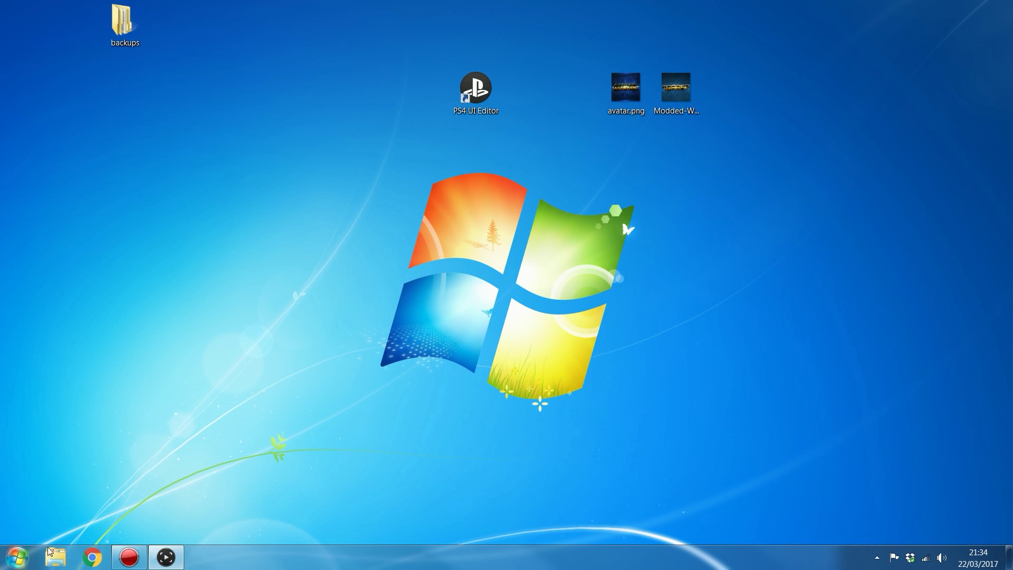
{"action": "left_click", "coordinate": [27, 557]}
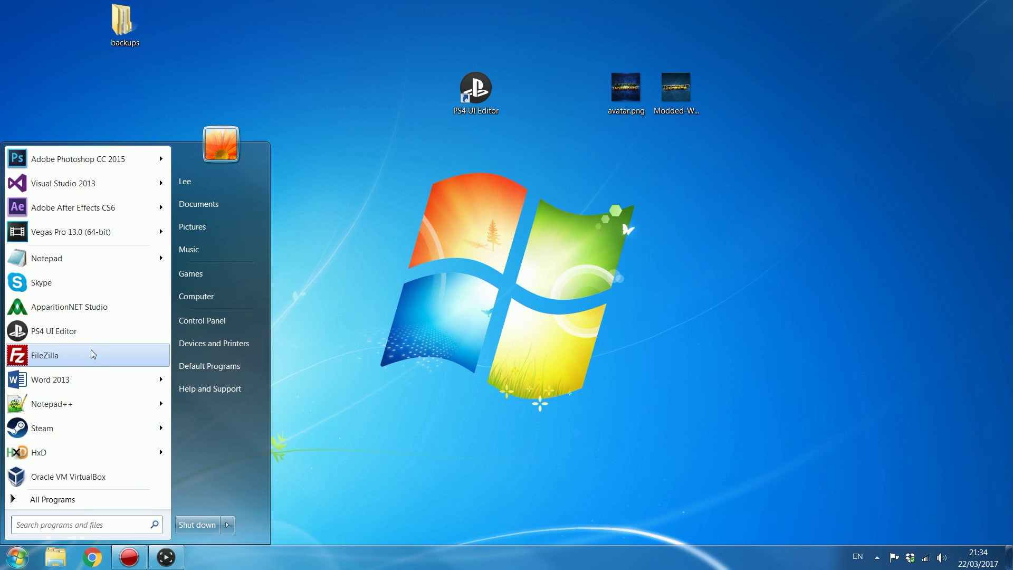
{"action": "left_click", "coordinate": [220, 329]}
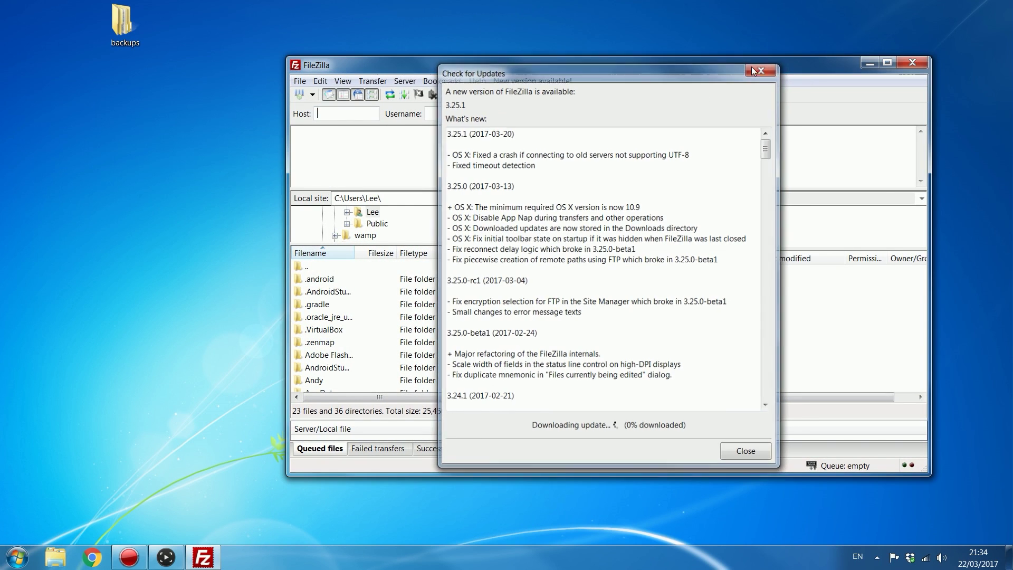
{"action": "key", "text": "Escape"}
{"action": "left_click_drag", "start_coordinate": [641, 71], "coordinate": [552, 93]}
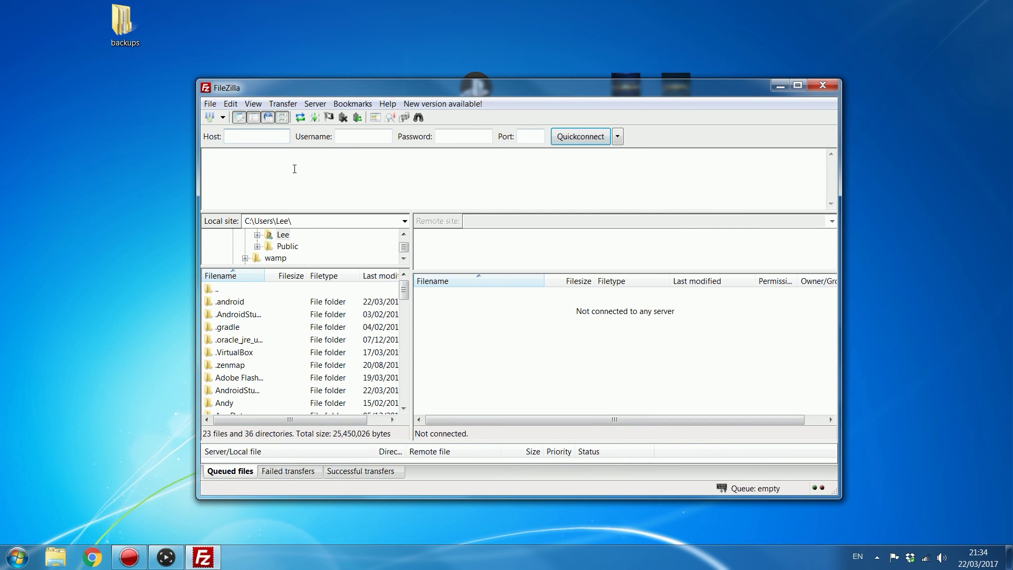
Delete the existing PS4 entry from FileZilla's Site Manager.
{"action": "left_click", "coordinate": [223, 118]}
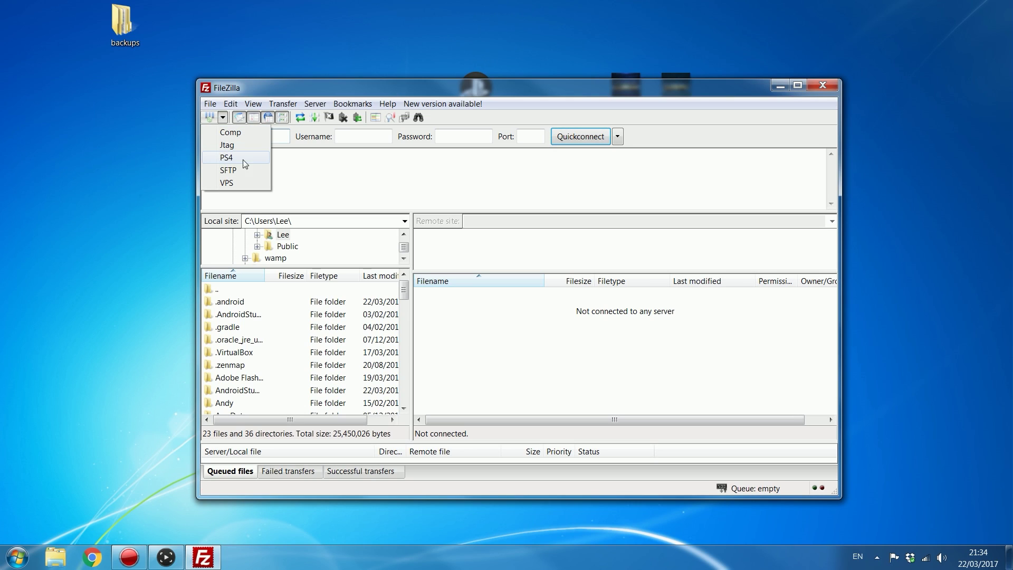
{"action": "left_click", "coordinate": [211, 118]}
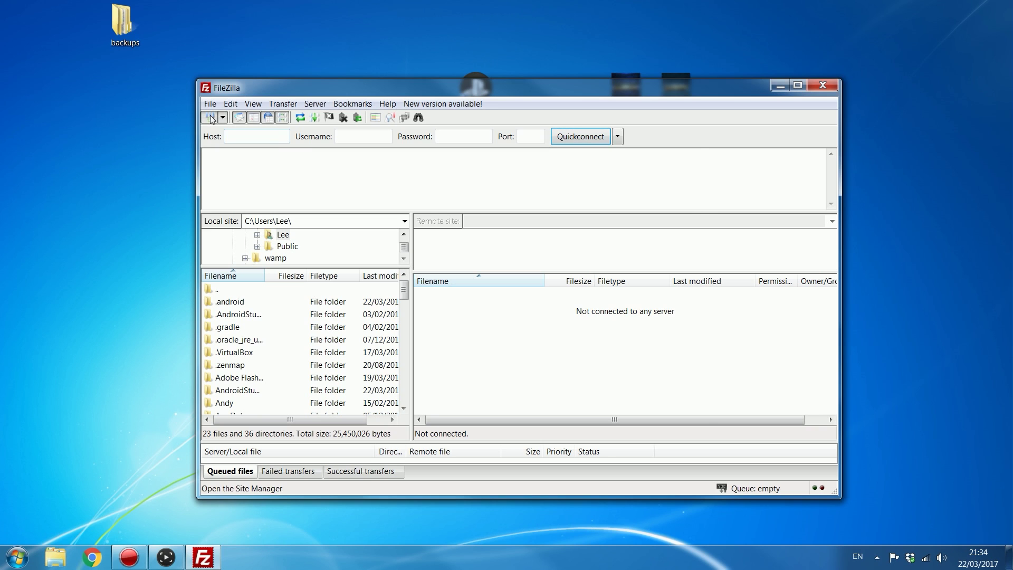
{"action": "left_click", "coordinate": [211, 118]}
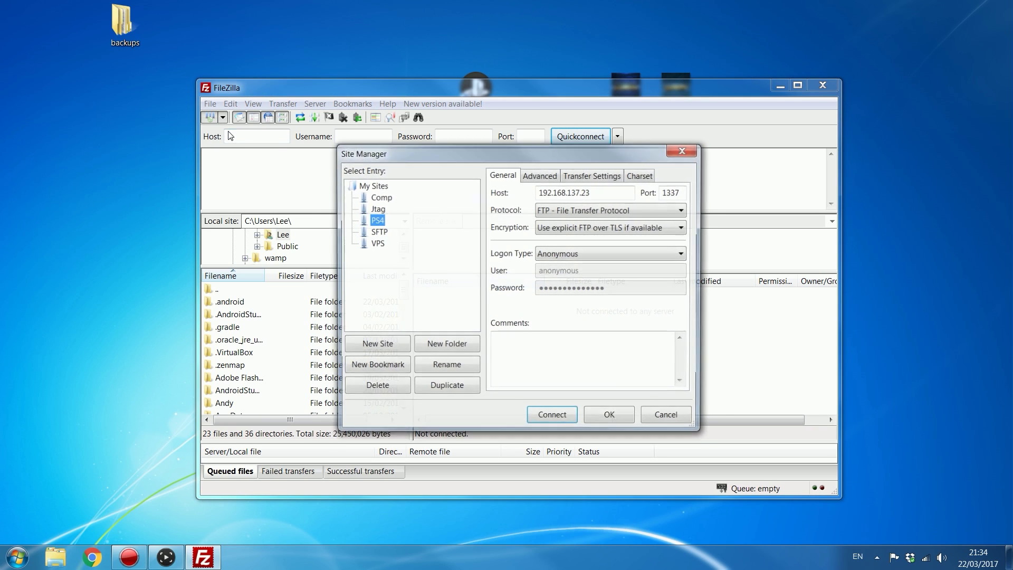
{"action": "left_click", "coordinate": [387, 387]}
{"action": "left_click", "coordinate": [511, 314]}
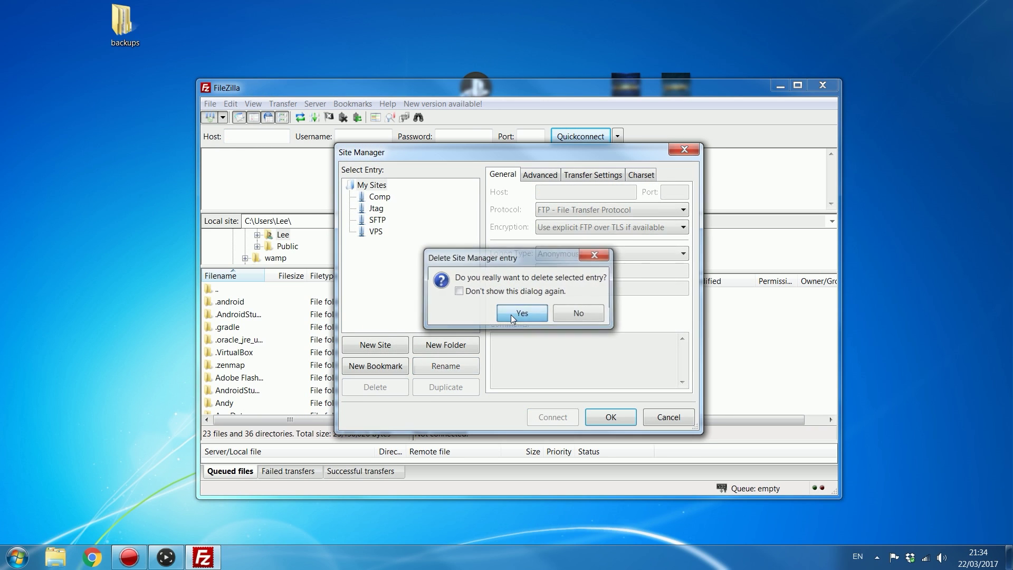
Create a Site Manager entry named PS4 with host 192.168.137.23 and port 1337, and save it.
{"action": "left_click", "coordinate": [372, 345]}
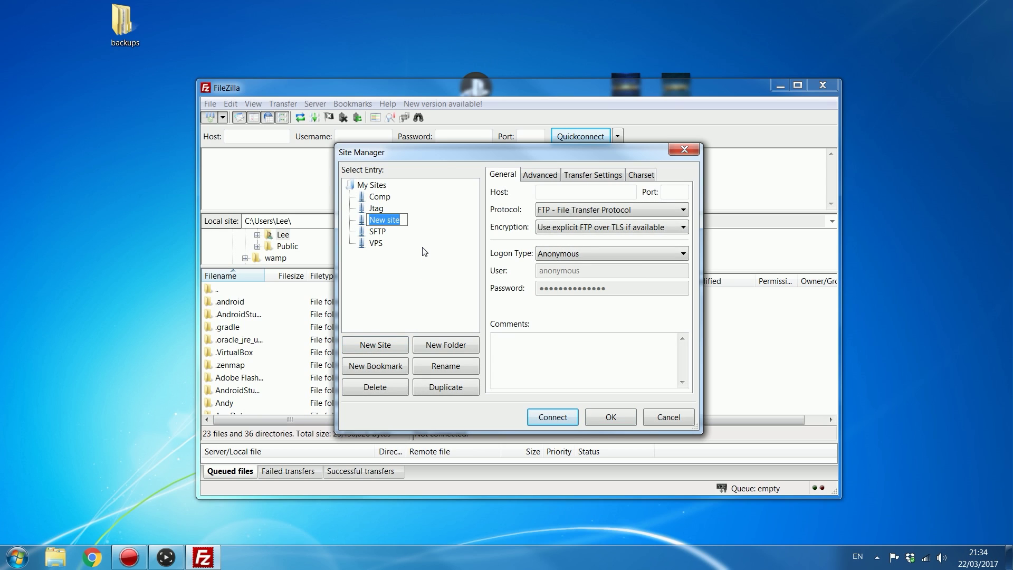
{"action": "type", "text": "PS4"}
{"action": "key", "text": "Return"}
{"action": "left_click", "coordinate": [595, 191]}
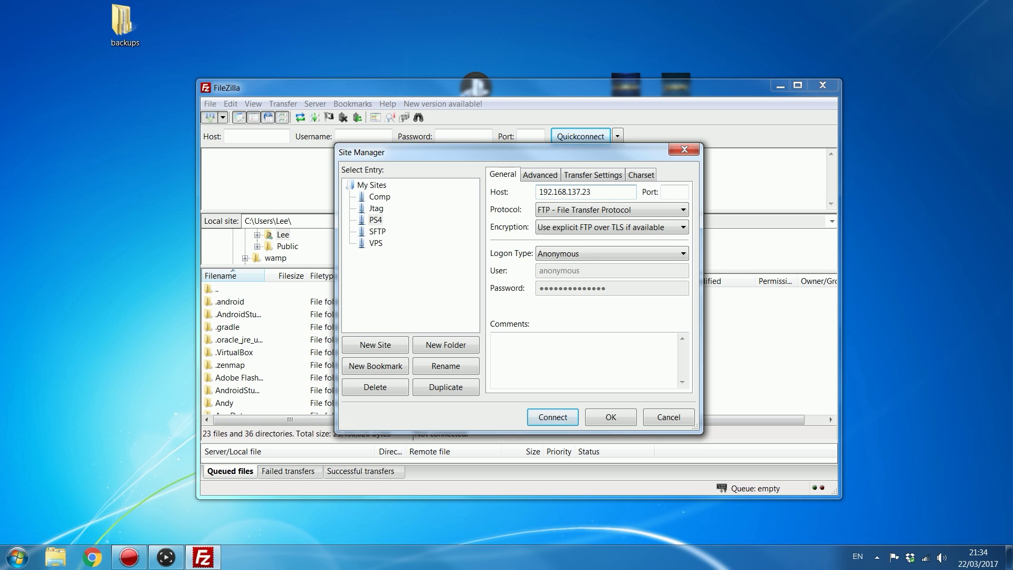
{"action": "left_click", "coordinate": [676, 191]}
{"action": "left_click", "coordinate": [610, 416]}
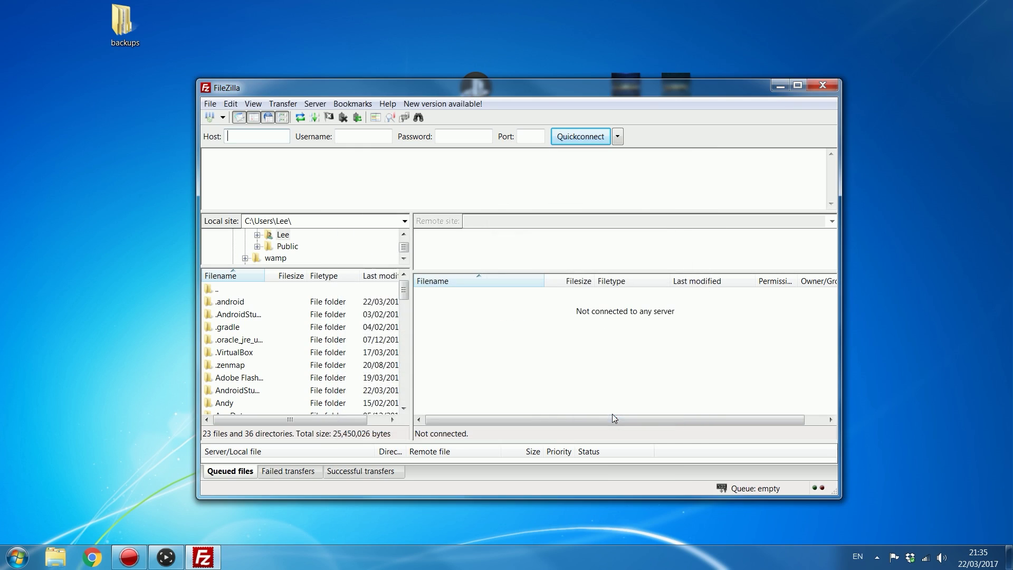
Connect to the saved PS4 site, checking the console's FTP server in the capture window and retrying the connection.
{"action": "left_click", "coordinate": [223, 117]}
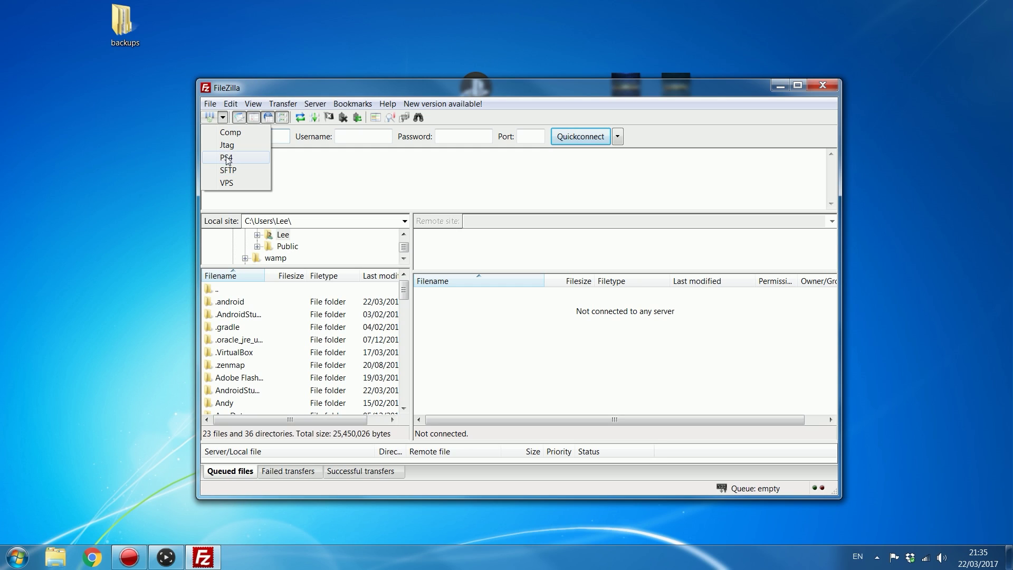
{"action": "left_click", "coordinate": [228, 157]}
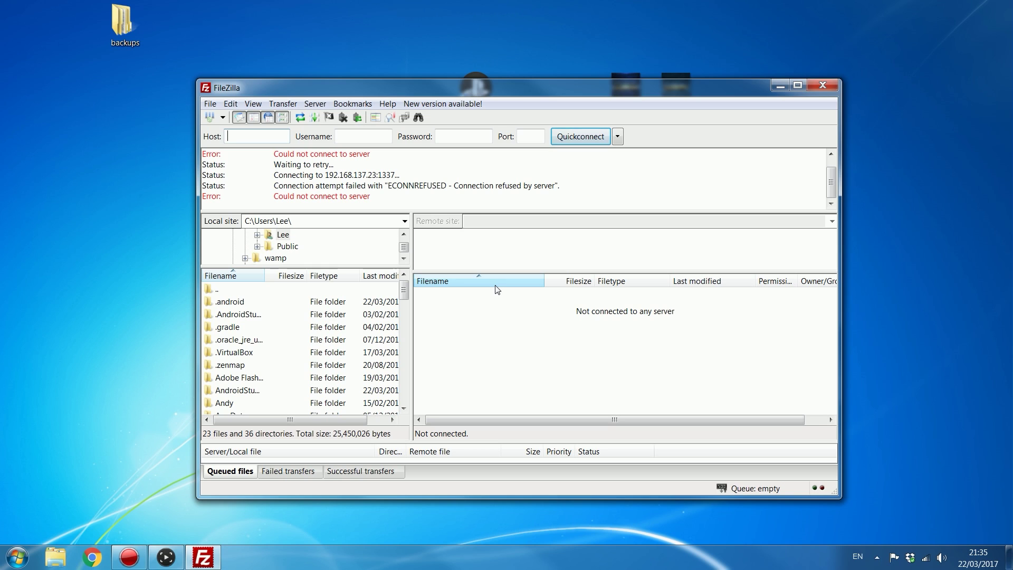
{"action": "left_click", "coordinate": [167, 561]}
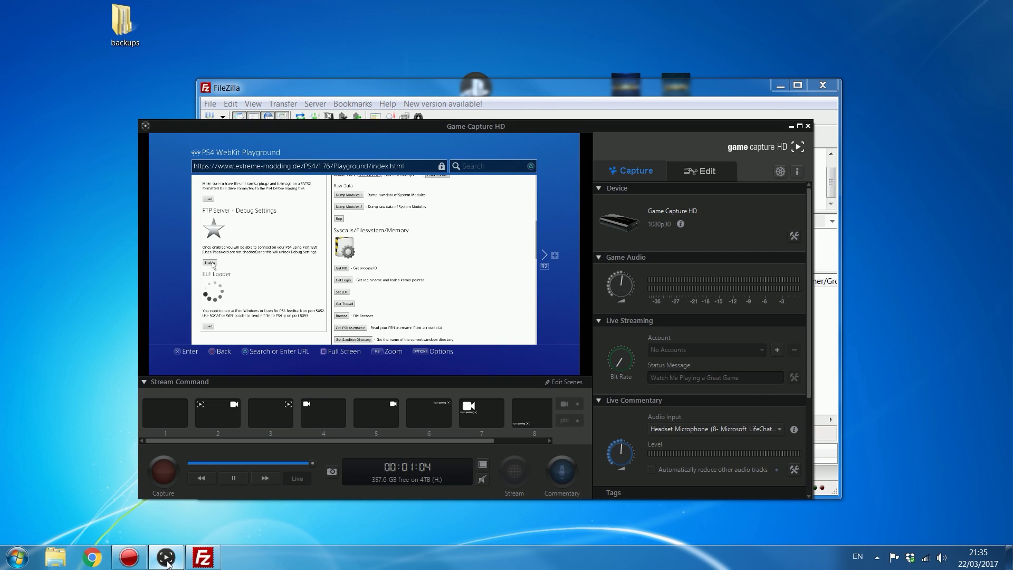
{"action": "left_click", "coordinate": [167, 562]}
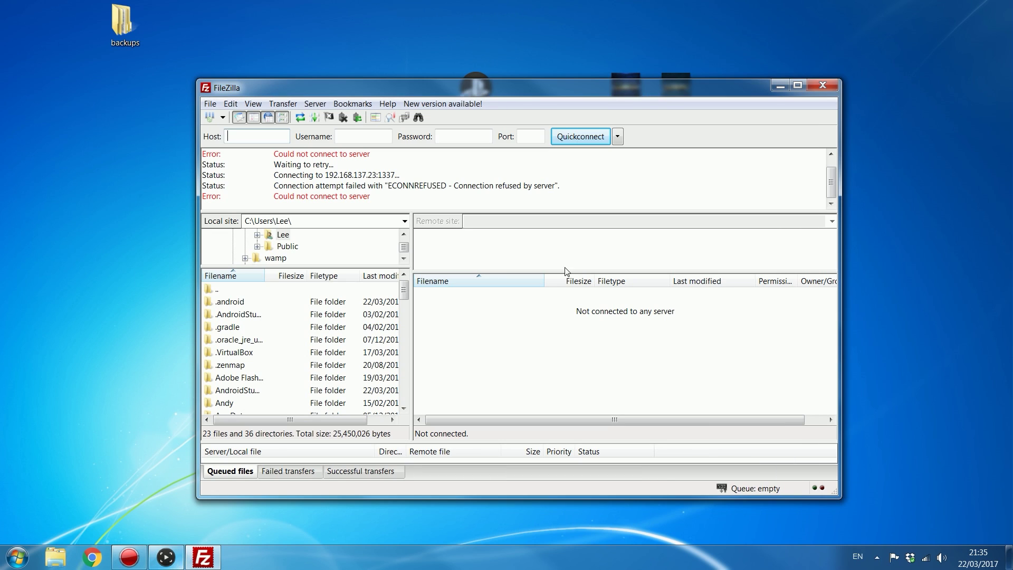
{"action": "left_click", "coordinate": [223, 117]}
{"action": "left_click", "coordinate": [225, 157]}
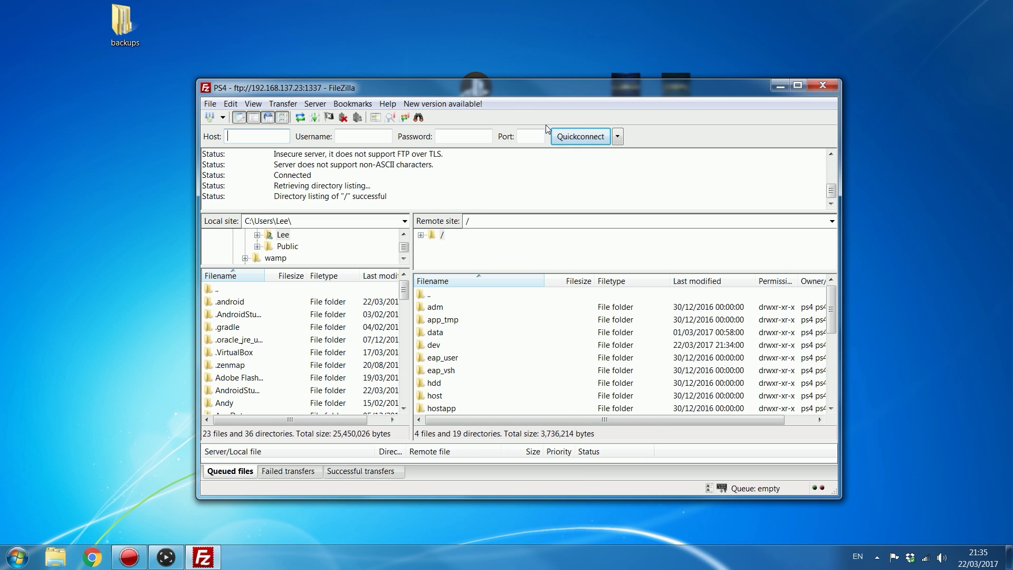
Enlarge the FTP window and open the /user/appmeta folder on the PS4.
{"action": "left_click_drag", "start_coordinate": [499, 88], "coordinate": [410, 55]}
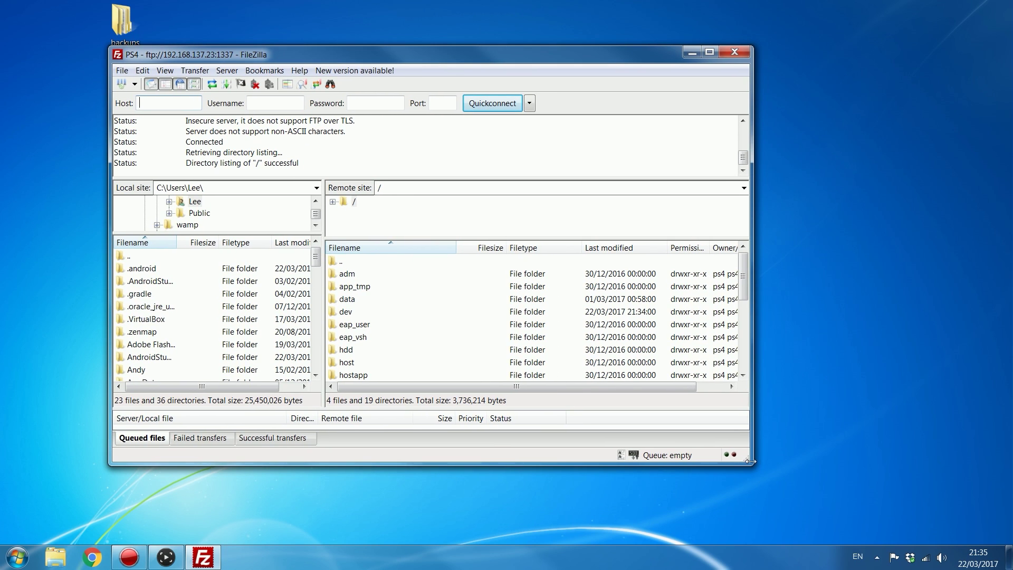
{"action": "left_click_drag", "start_coordinate": [749, 461], "coordinate": [811, 531]}
{"action": "left_click_drag", "start_coordinate": [803, 283], "coordinate": [800, 397]}
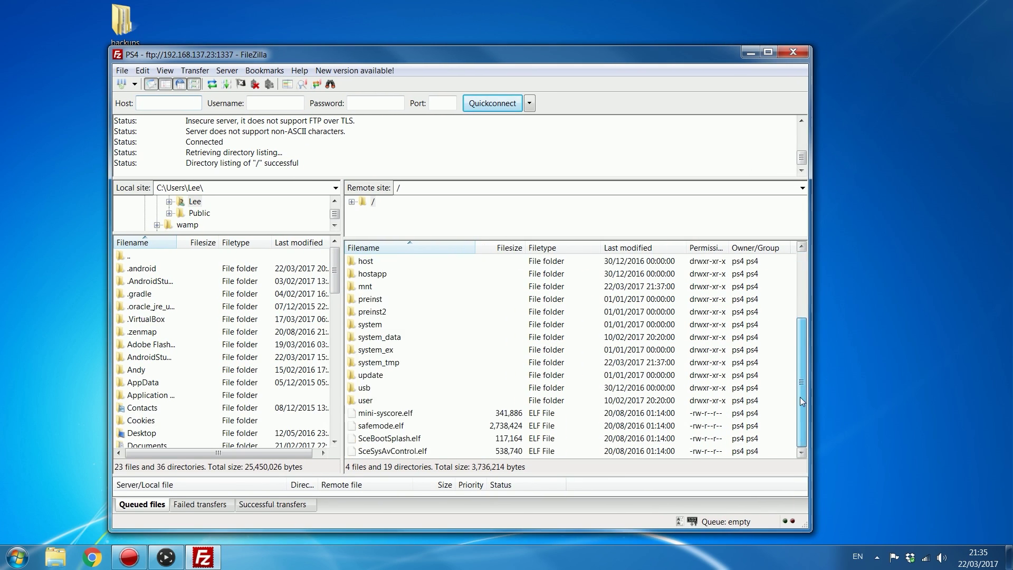
{"action": "double_click", "coordinate": [367, 402]}
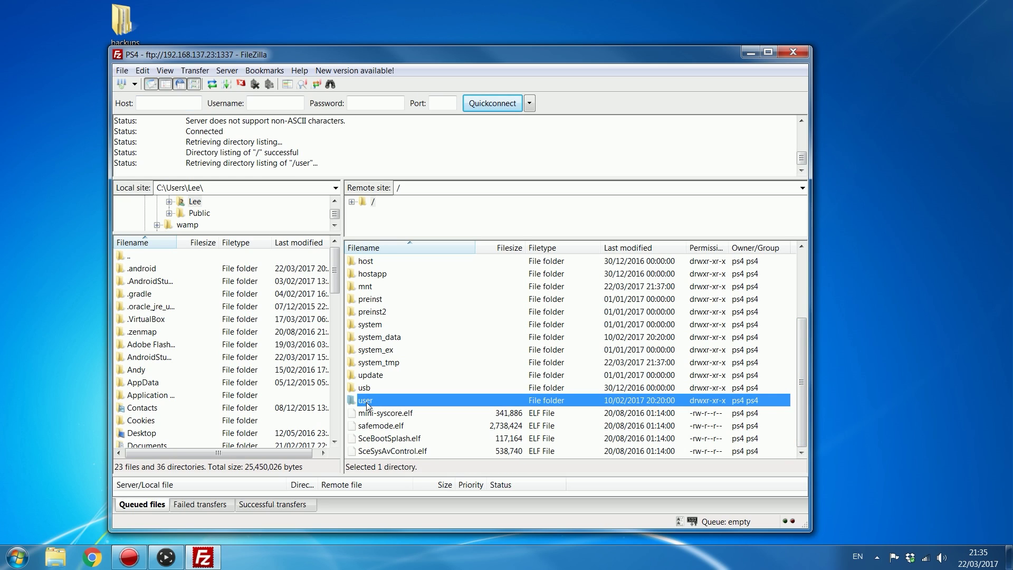
{"action": "double_click", "coordinate": [390, 288]}
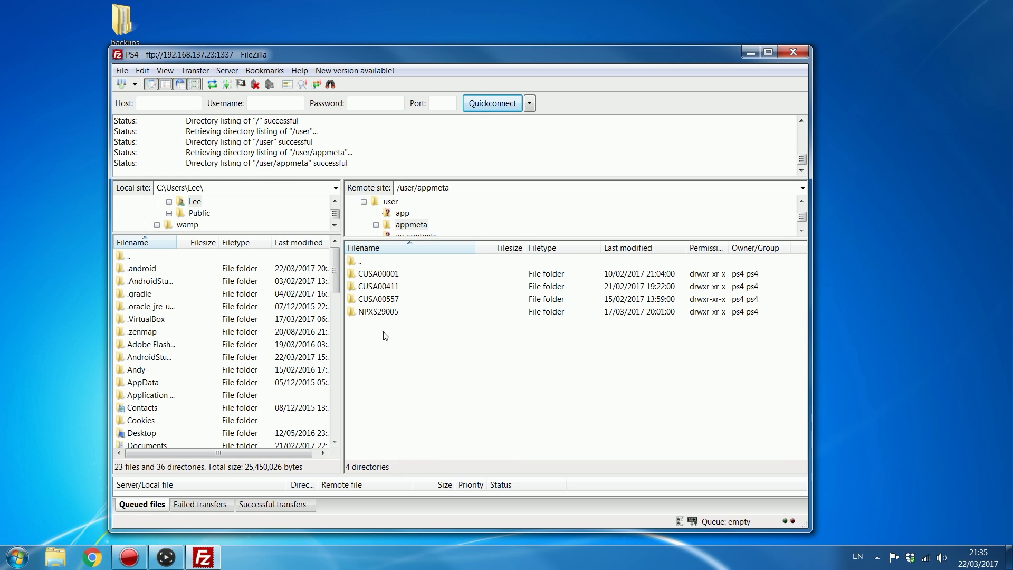
Examine the game folders CUSA00001, CUSA00411, CUSA00557 and NPXS29005 inside appmeta.
{"action": "left_click_drag", "start_coordinate": [377, 349], "coordinate": [360, 312]}
{"action": "left_click", "coordinate": [398, 275]}
{"action": "left_click", "coordinate": [386, 288]}
{"action": "left_click", "coordinate": [389, 299]}
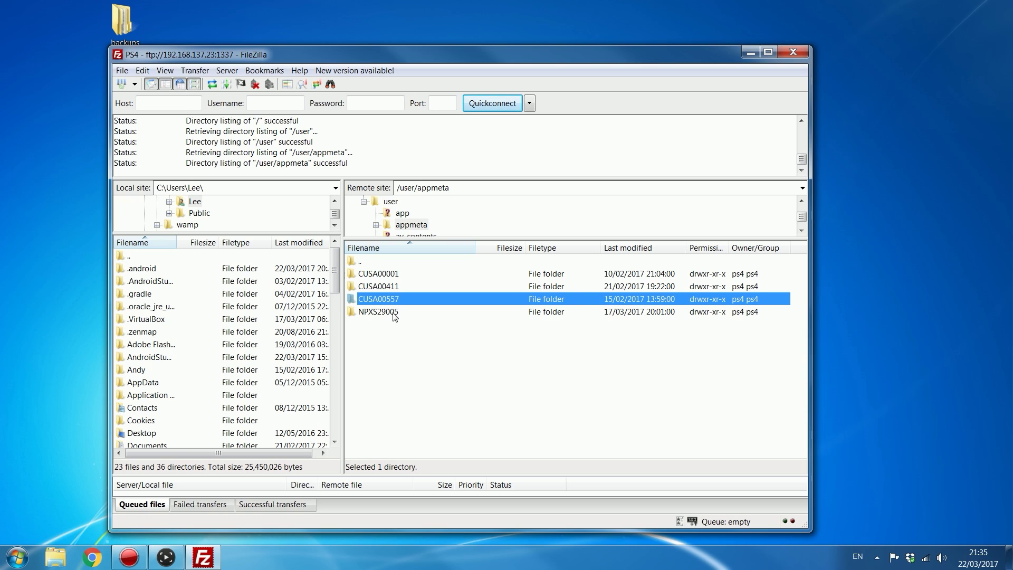
{"action": "left_click", "coordinate": [393, 313]}
{"action": "left_click", "coordinate": [394, 277]}
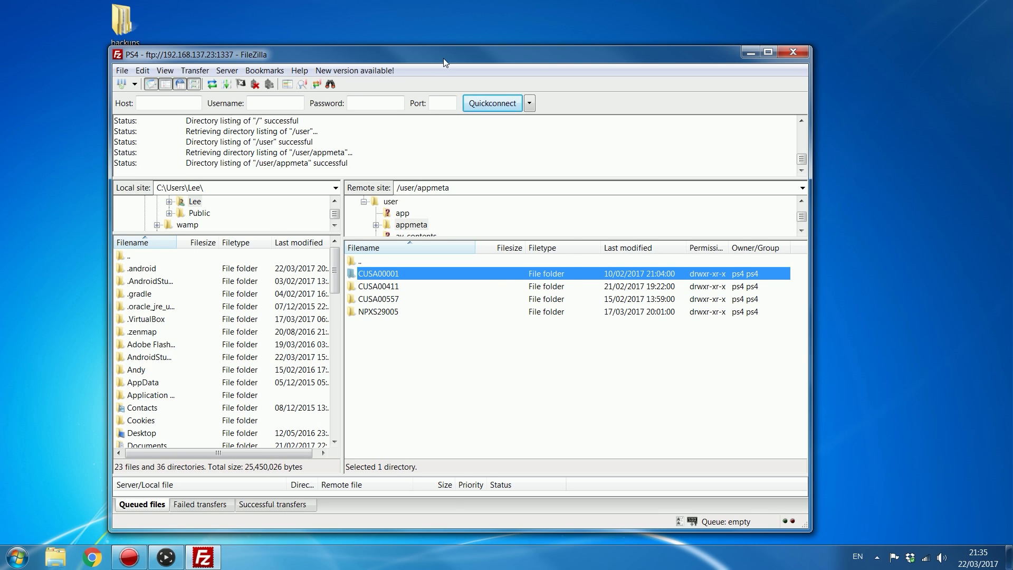
{"action": "left_click_drag", "start_coordinate": [443, 62], "coordinate": [459, 71]}
{"action": "left_click", "coordinate": [383, 320]}
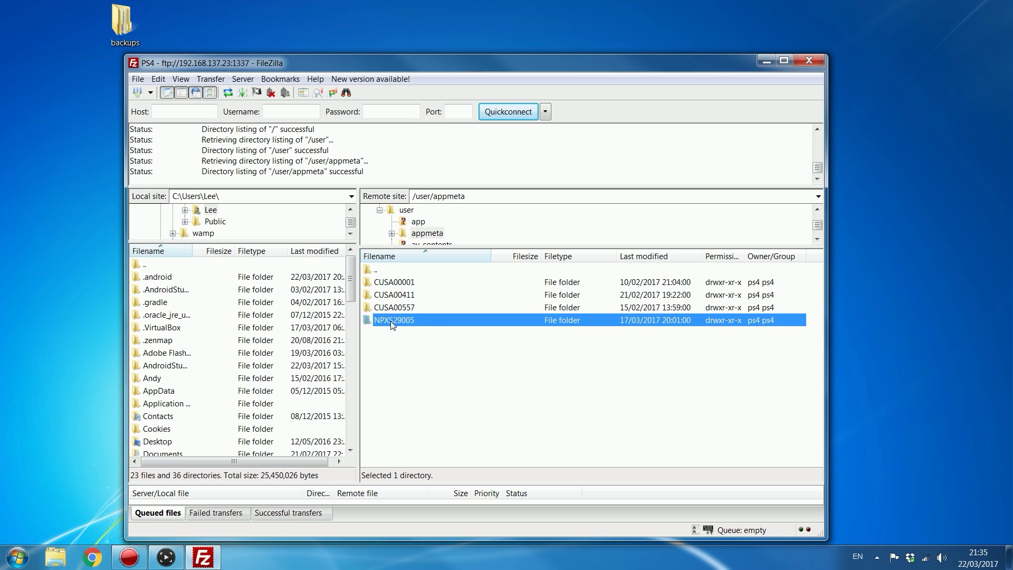
{"action": "left_click", "coordinate": [404, 296]}
{"action": "left_click", "coordinate": [406, 307]}
{"action": "left_click", "coordinate": [417, 283]}
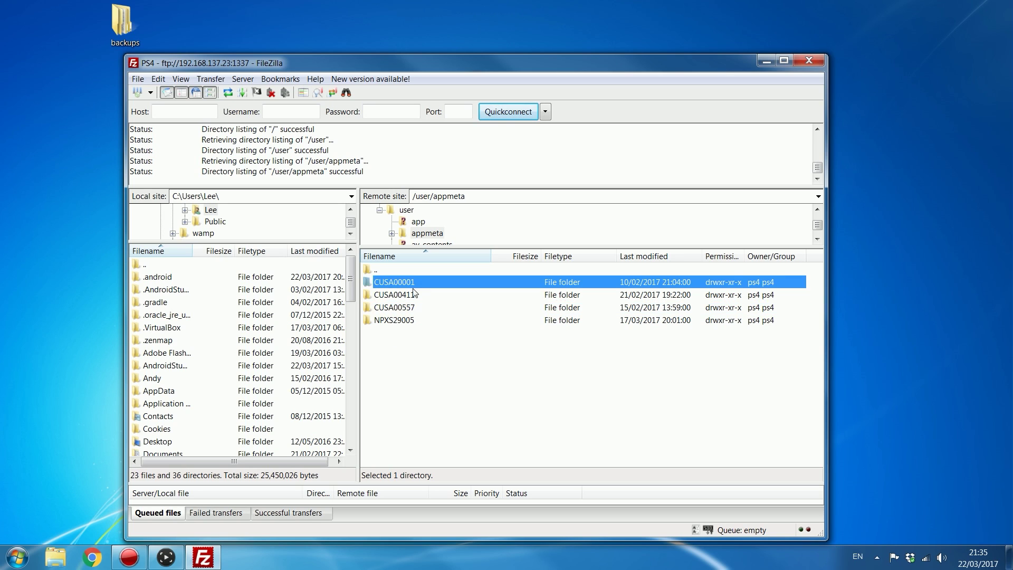
{"action": "left_click", "coordinate": [409, 296]}
Open the CUSA00001 folder and download its icon0.png to the desktop.
{"action": "double_click", "coordinate": [413, 284]}
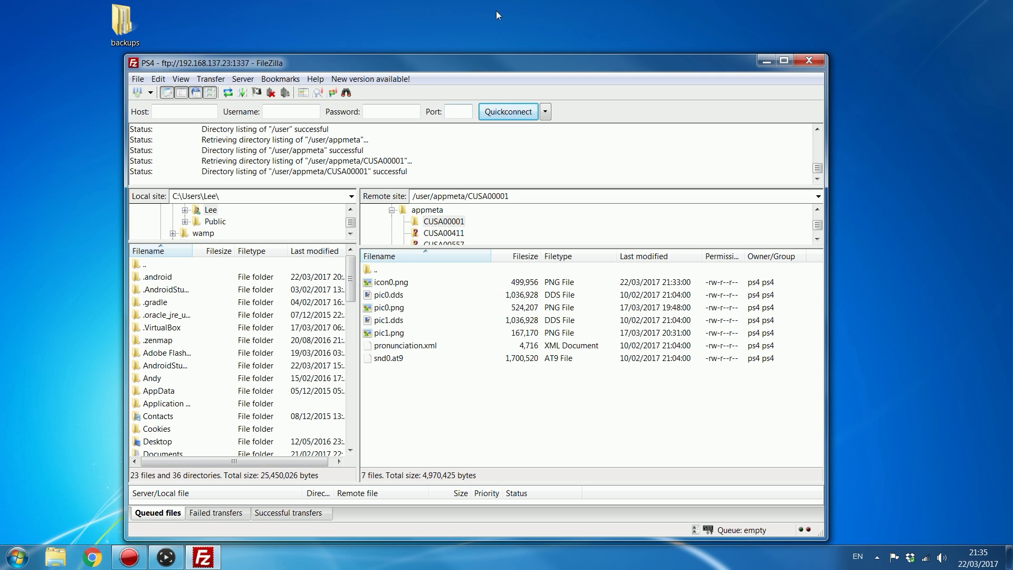
{"action": "left_click_drag", "start_coordinate": [449, 69], "coordinate": [651, 72]}
{"action": "left_click_drag", "start_coordinate": [594, 285], "coordinate": [183, 131]}
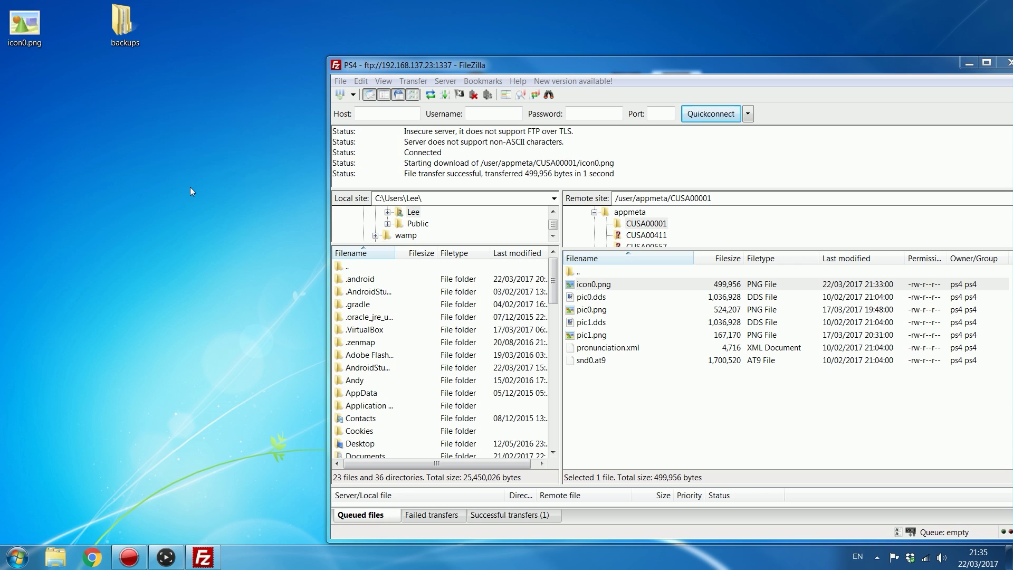
View the downloaded icon0.png, and delete that copy from the desktop.
{"action": "left_click_drag", "start_coordinate": [21, 22], "coordinate": [190, 182]}
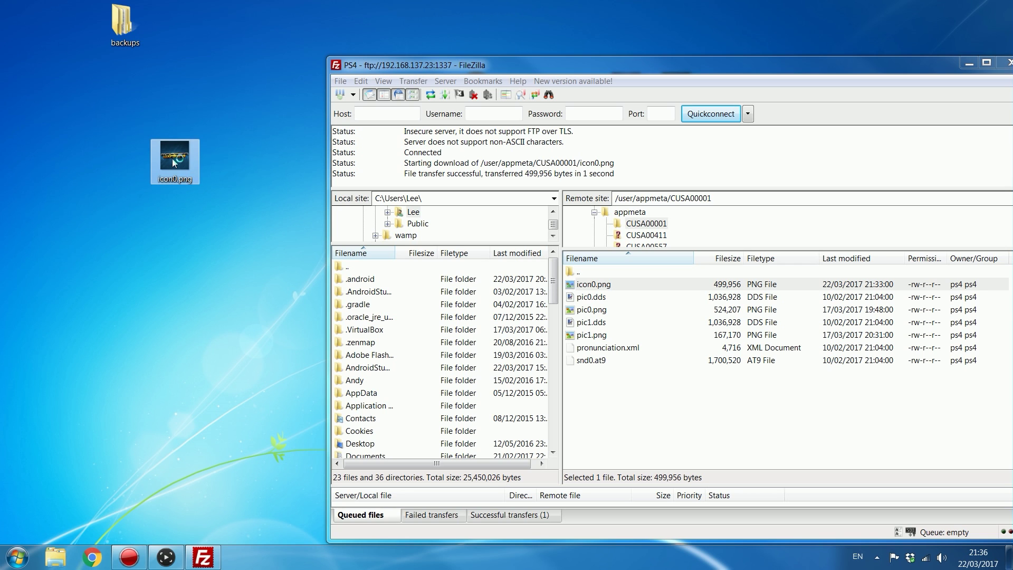
{"action": "double_click", "coordinate": [175, 163]}
{"action": "key", "text": "alt+F4"}
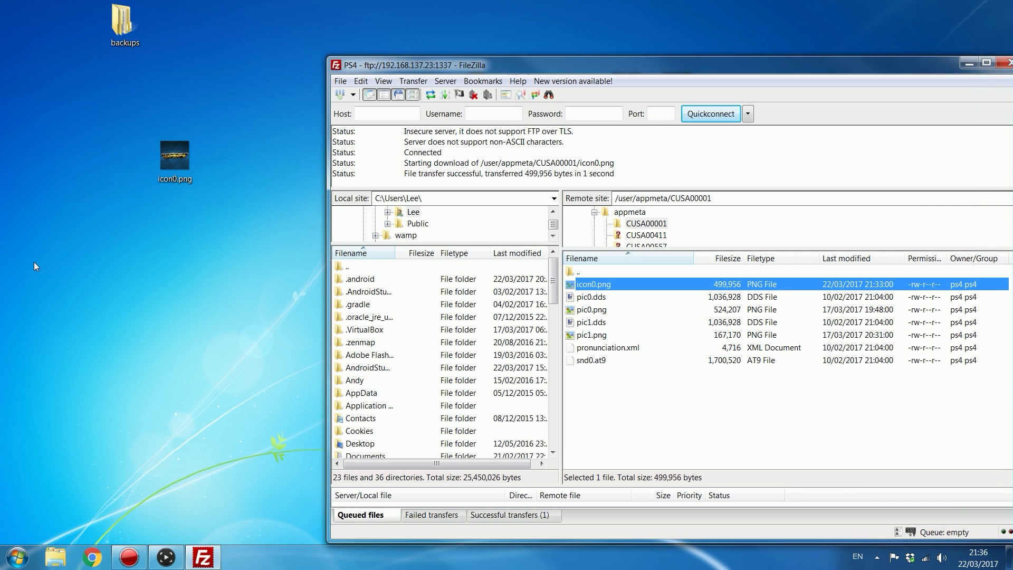
{"action": "key", "text": "Delete"}
{"action": "key", "text": "Return"}
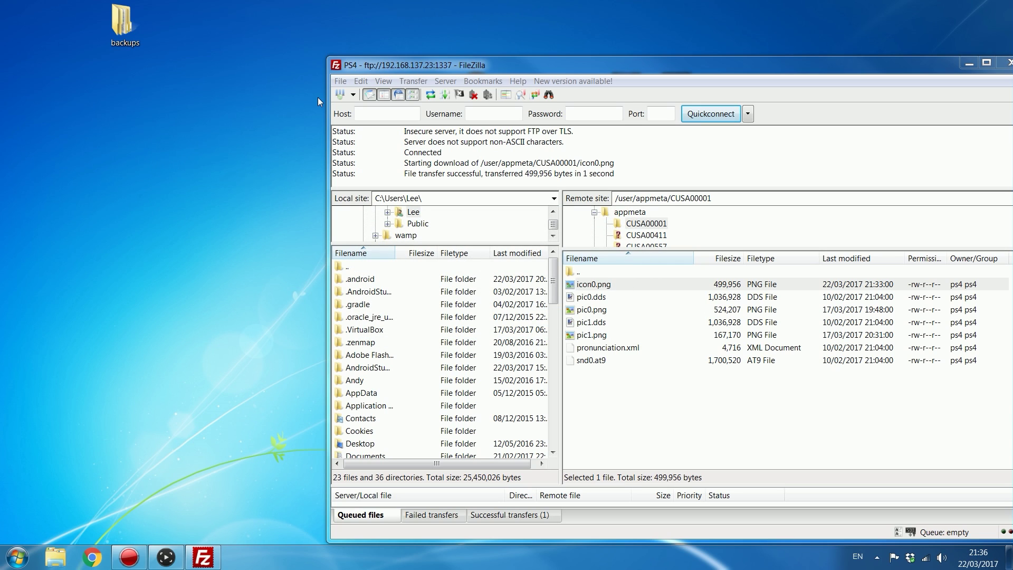
Reposition the FTP window to uncover the desktop images, and compare the file names avatar.png and icon0.png.
{"action": "left_click_drag", "start_coordinate": [655, 65], "coordinate": [585, 59]}
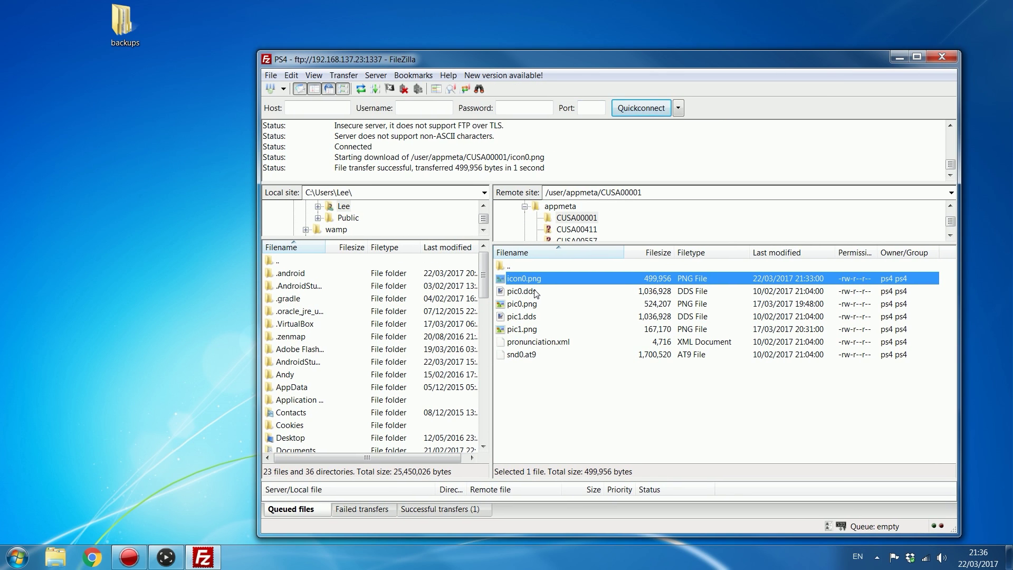
{"action": "left_click_drag", "start_coordinate": [474, 57], "coordinate": [507, 157]}
{"action": "left_click", "coordinate": [627, 88]}
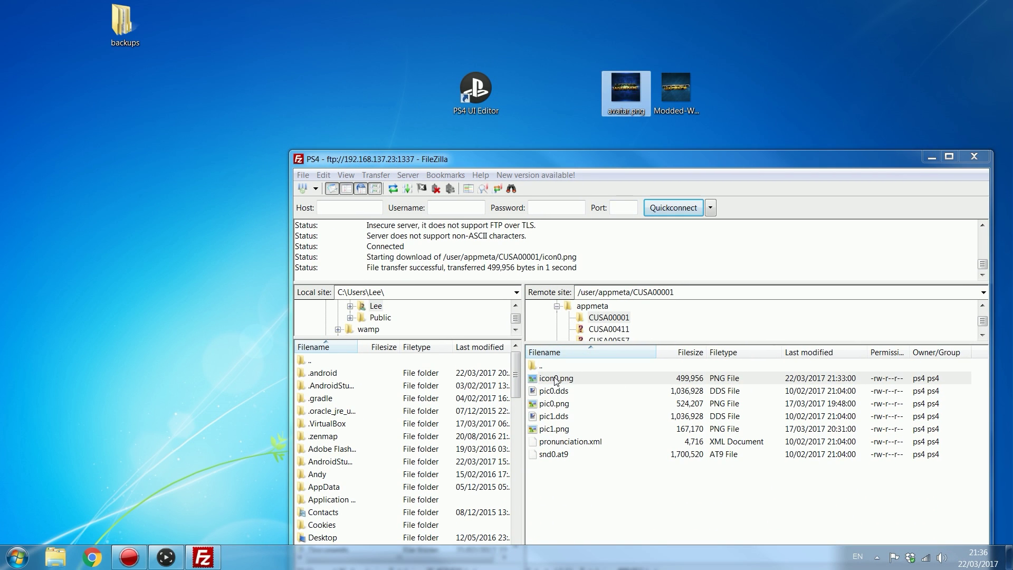
{"action": "left_click", "coordinate": [612, 380]}
{"action": "left_click", "coordinate": [627, 97]}
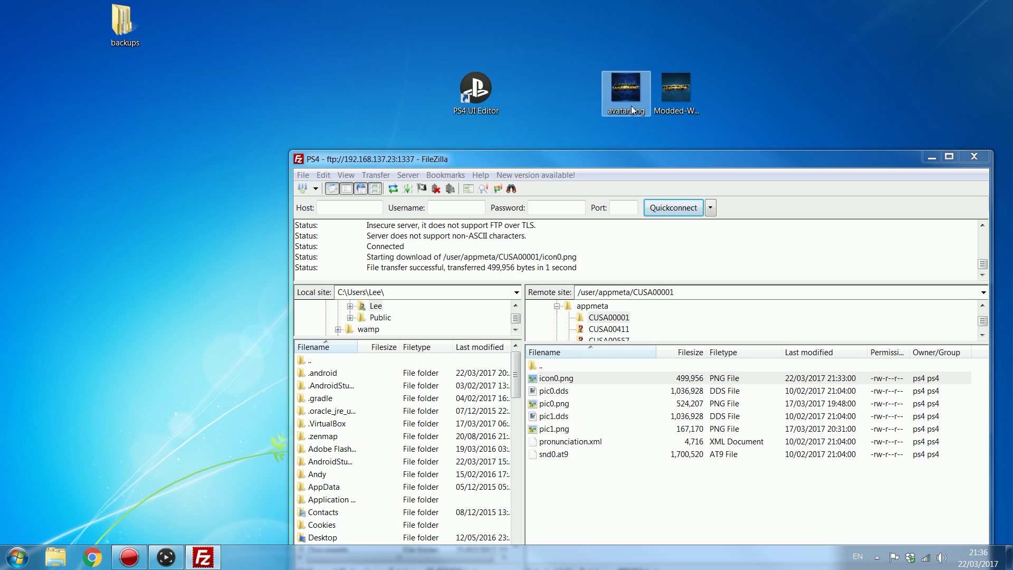
{"action": "left_click", "coordinate": [576, 383]}
{"action": "left_click_drag", "start_coordinate": [502, 165], "coordinate": [500, 147]}
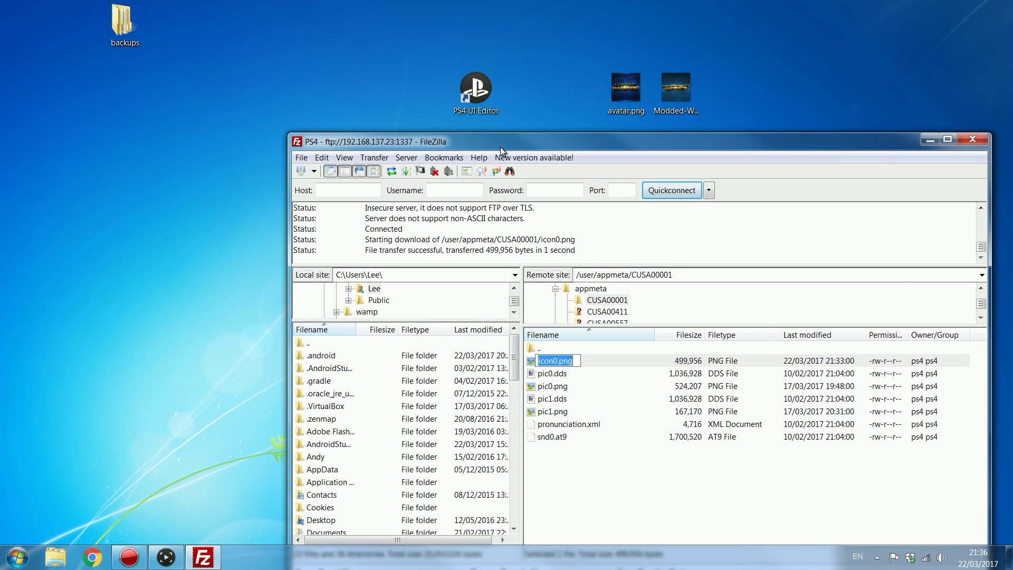
Switch to Paint and open the desktop's avatar.png in it.
{"action": "key", "text": "super"}
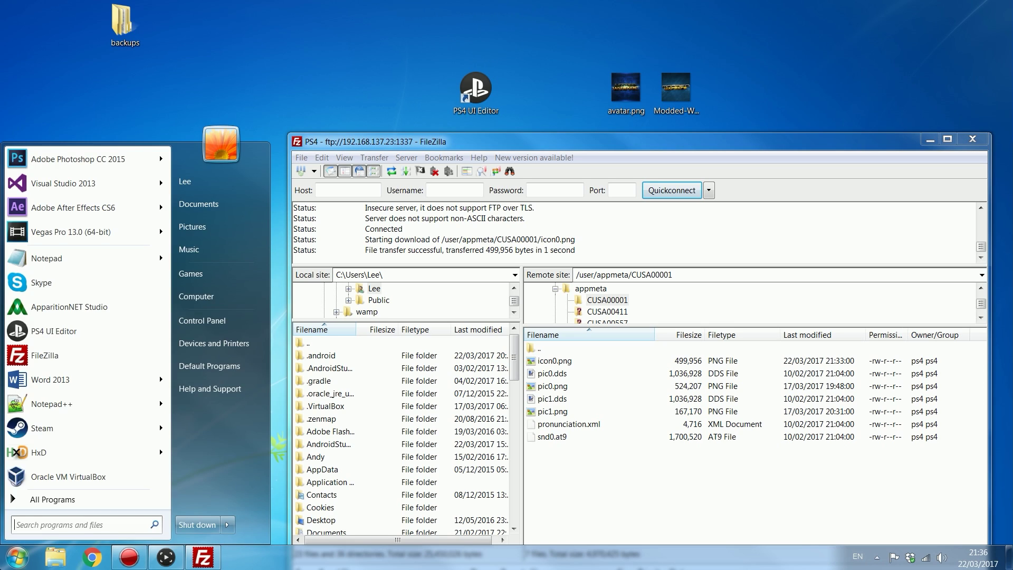
{"action": "type", "text": "paint"}
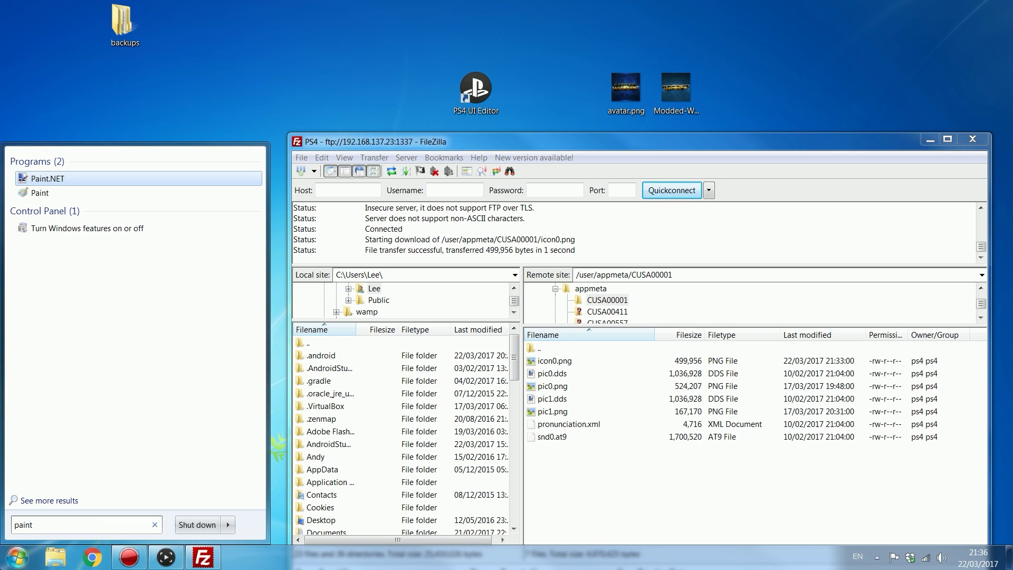
{"action": "key", "text": "Down"}
{"action": "key", "text": "Up"}
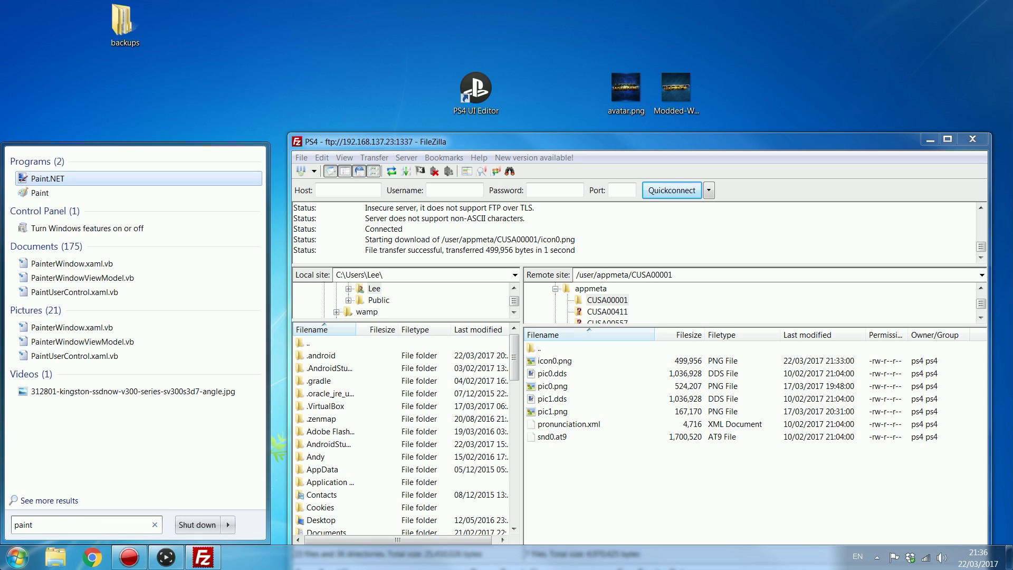
{"action": "key", "text": "Down"}
{"action": "key", "text": "Return"}
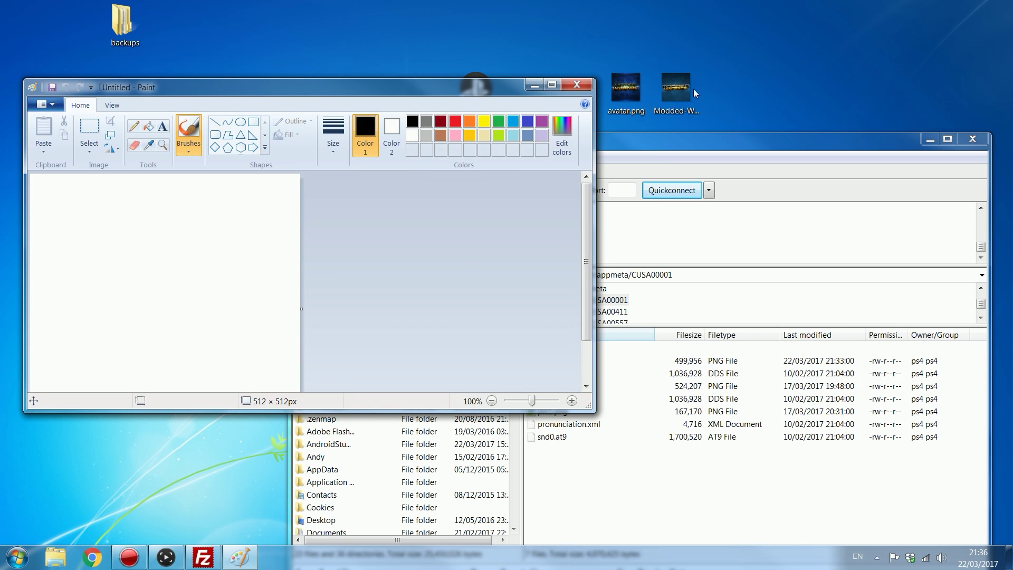
{"action": "left_click", "coordinate": [676, 101]}
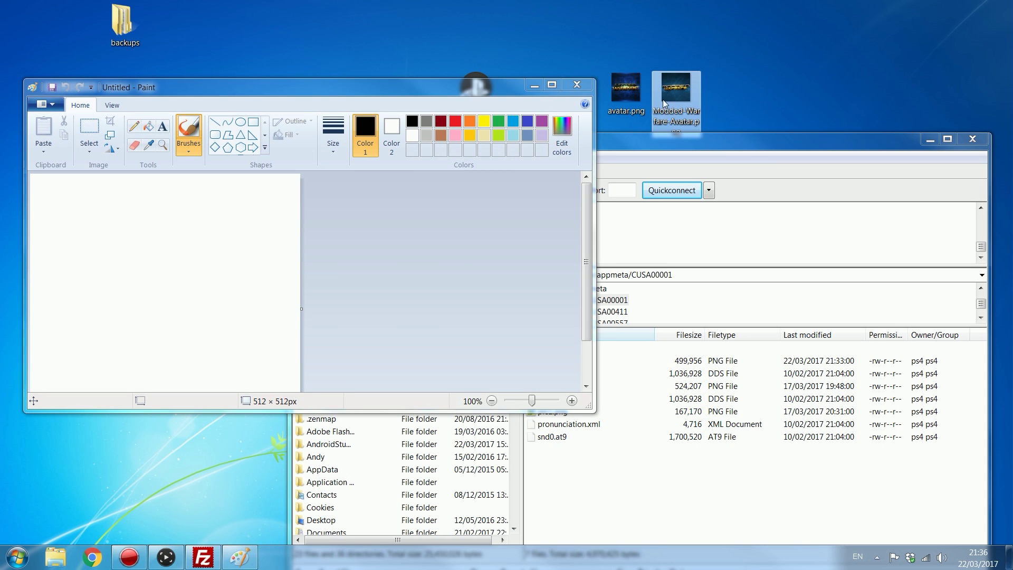
{"action": "mouse_move", "coordinate": [626, 89]}
{"action": "left_mouse_down"}
{"action": "mouse_move", "coordinate": [401, 227]}
{"action": "mouse_move", "coordinate": [239, 290]}
{"action": "left_mouse_up"}
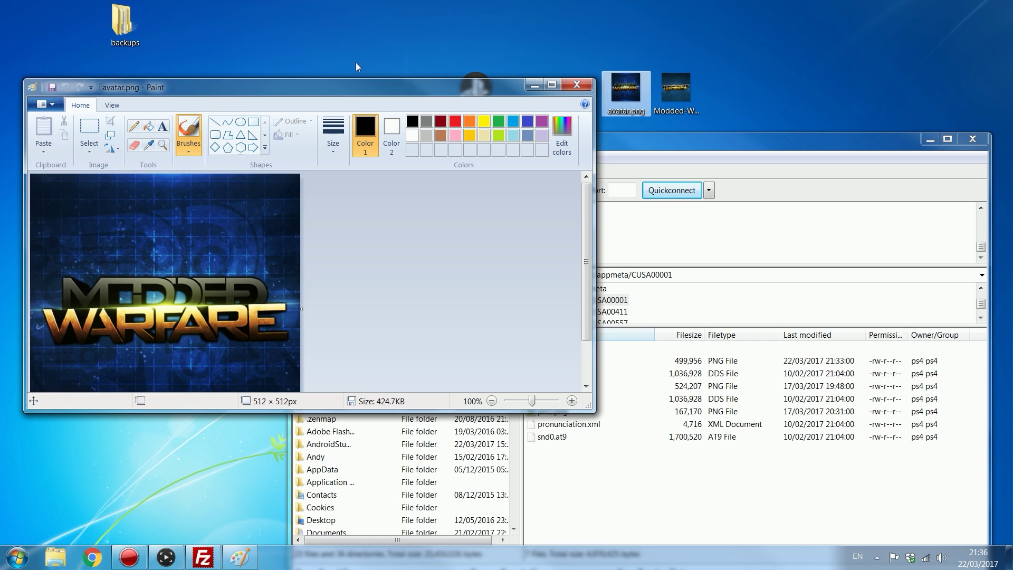
Enlarge and reposition the Paint window so the whole avatar image fits in view.
{"action": "left_click_drag", "start_coordinate": [352, 94], "coordinate": [400, 39]}
{"action": "mouse_move", "coordinate": [636, 350]}
{"action": "left_mouse_down"}
{"action": "mouse_move", "coordinate": [728, 441]}
{"action": "mouse_move", "coordinate": [758, 488]}
{"action": "left_mouse_up"}
{"action": "left_click_drag", "start_coordinate": [334, 37], "coordinate": [412, 54]}
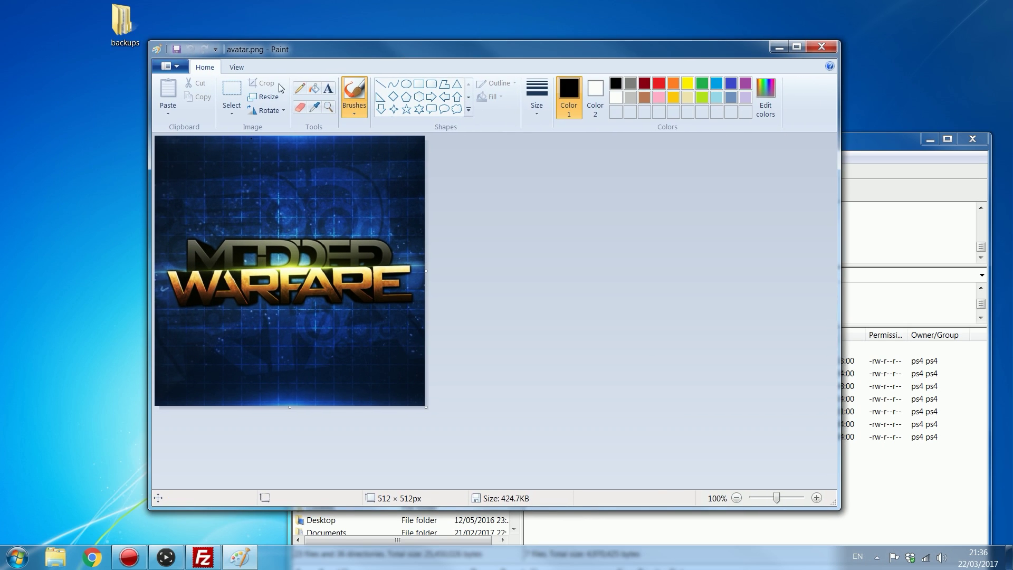
{"action": "left_click_drag", "start_coordinate": [296, 45], "coordinate": [259, 44]}
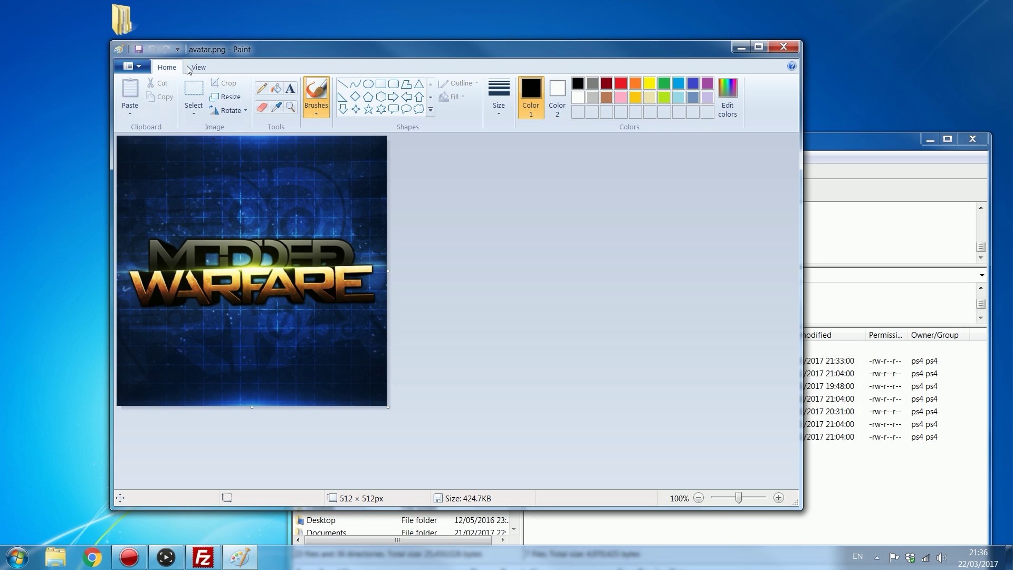
Resize the avatar image by pixels to 512 × 512 with the aspect ratio maintained, and save it before closing Paint.
{"action": "left_click", "coordinate": [229, 97]}
{"action": "left_click", "coordinate": [249, 153]}
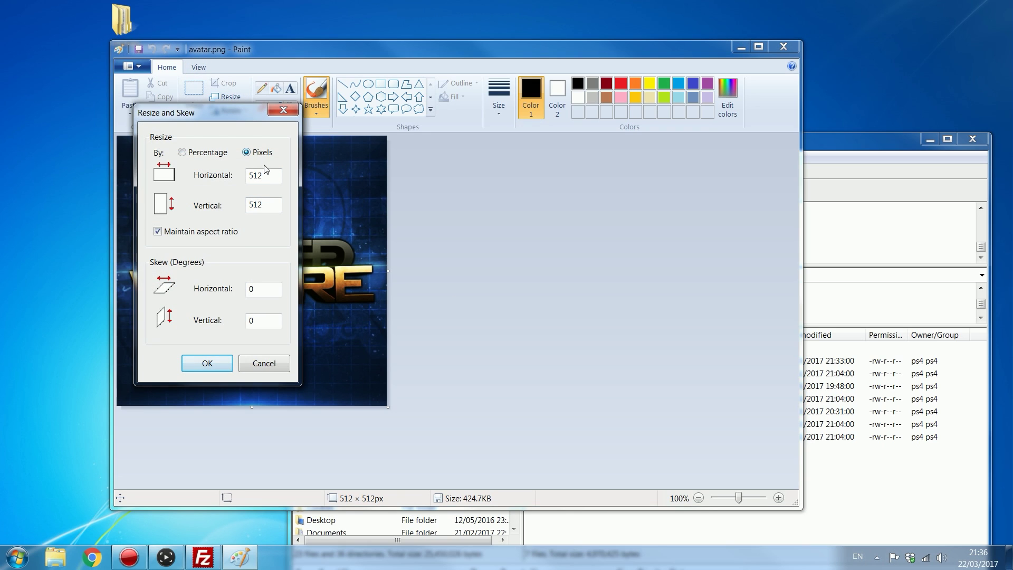
{"action": "key", "text": "Tab"}
{"action": "key", "text": "Tab"}
{"action": "left_click_drag", "start_coordinate": [212, 118], "coordinate": [310, 151]}
{"action": "double_click", "coordinate": [376, 214]}
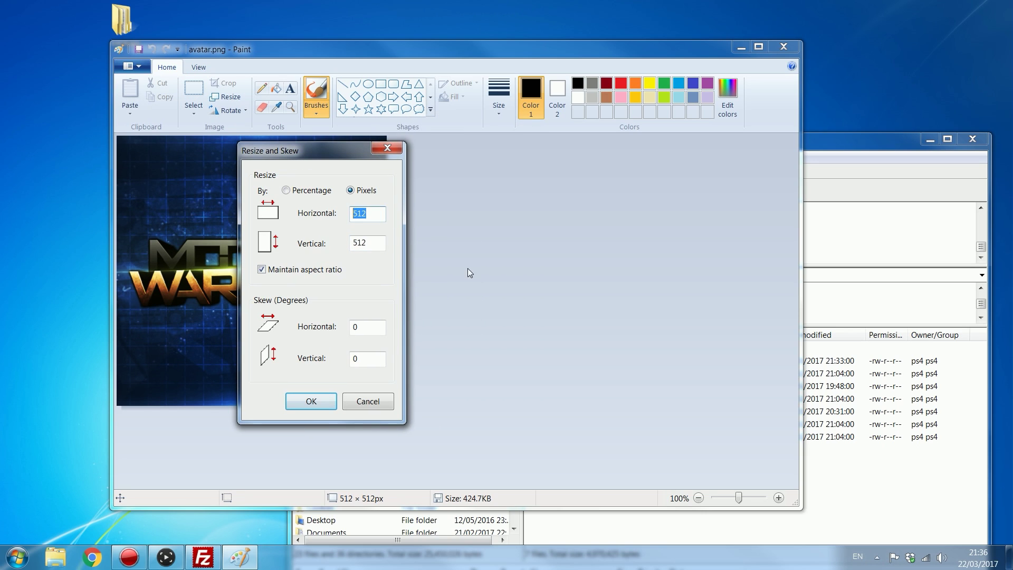
{"action": "double_click", "coordinate": [369, 243]}
{"action": "double_click", "coordinate": [372, 213]}
{"action": "double_click", "coordinate": [360, 243]}
{"action": "left_click", "coordinate": [311, 402]}
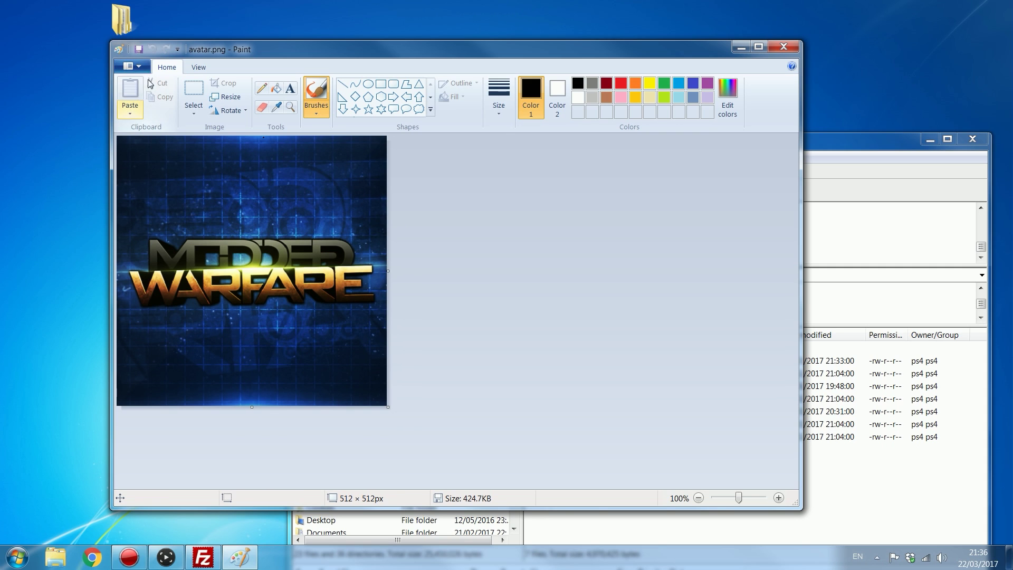
{"action": "left_click", "coordinate": [140, 50]}
{"action": "left_click", "coordinate": [772, 48]}
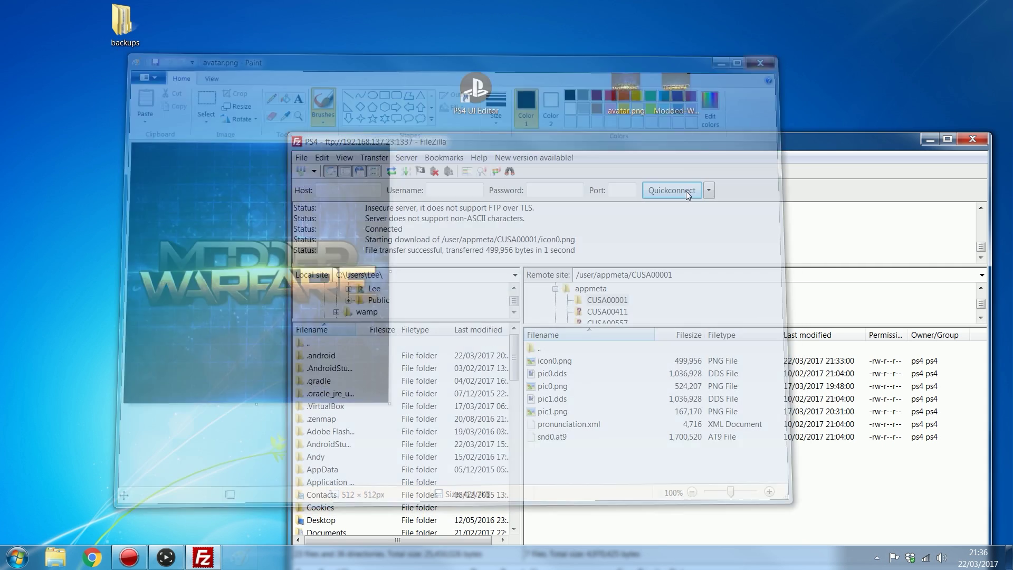
Delete icon0.png from the remote CUSA00001 folder and upload the desktop's avatar.png in its place.
{"action": "left_click_drag", "start_coordinate": [606, 138], "coordinate": [537, 125]}
{"action": "left_click", "coordinate": [623, 101]}
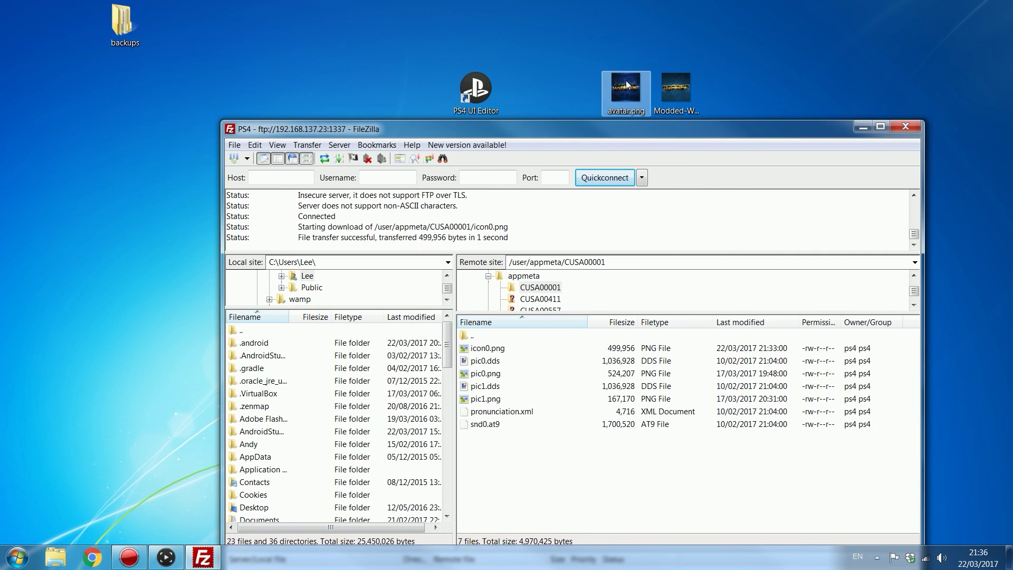
{"action": "left_click", "coordinate": [491, 348]}
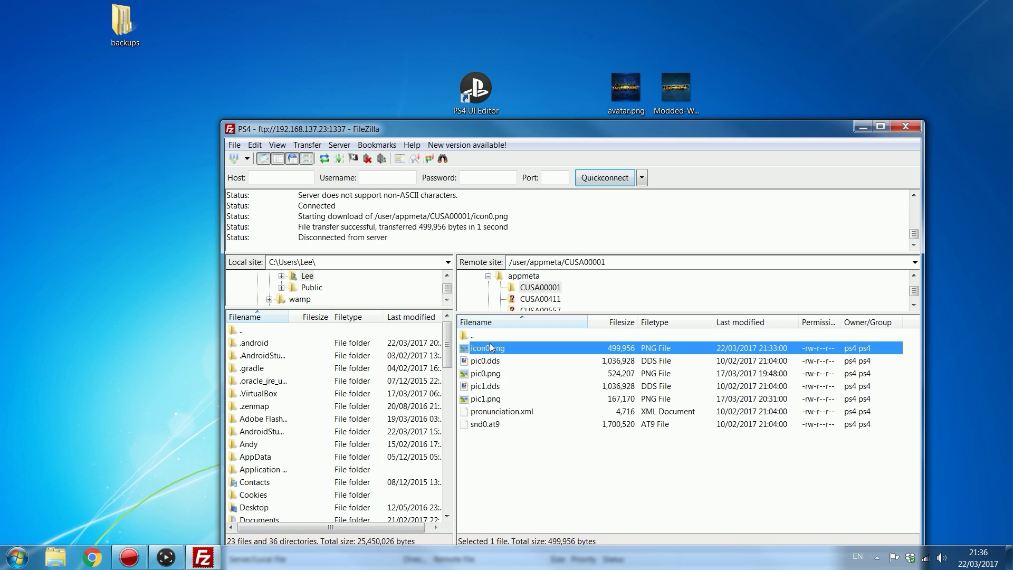
{"action": "key", "text": "Delete"}
{"action": "key", "text": "Return"}
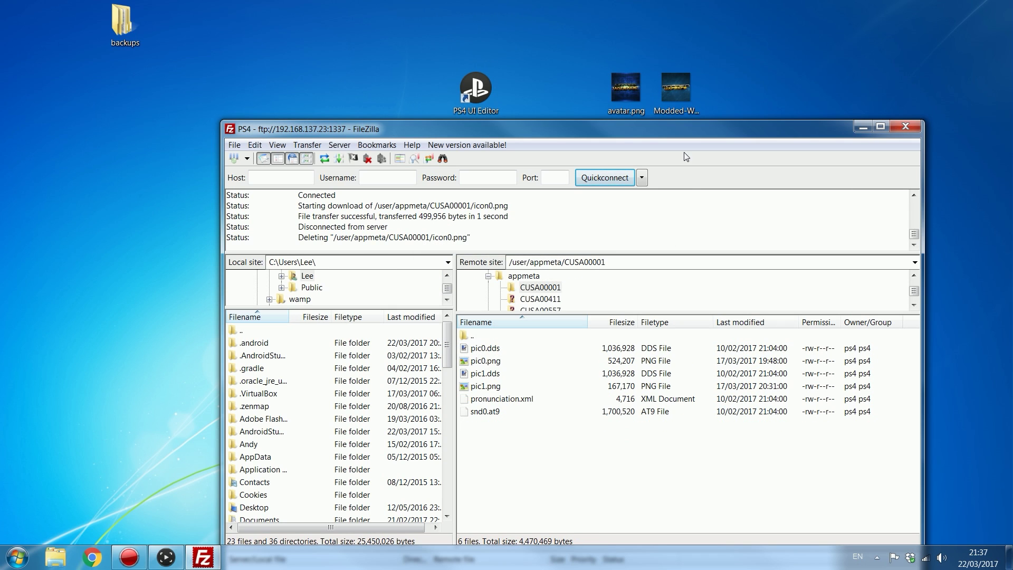
{"action": "left_click", "coordinate": [627, 95]}
{"action": "left_click_drag", "start_coordinate": [627, 92], "coordinate": [573, 499]}
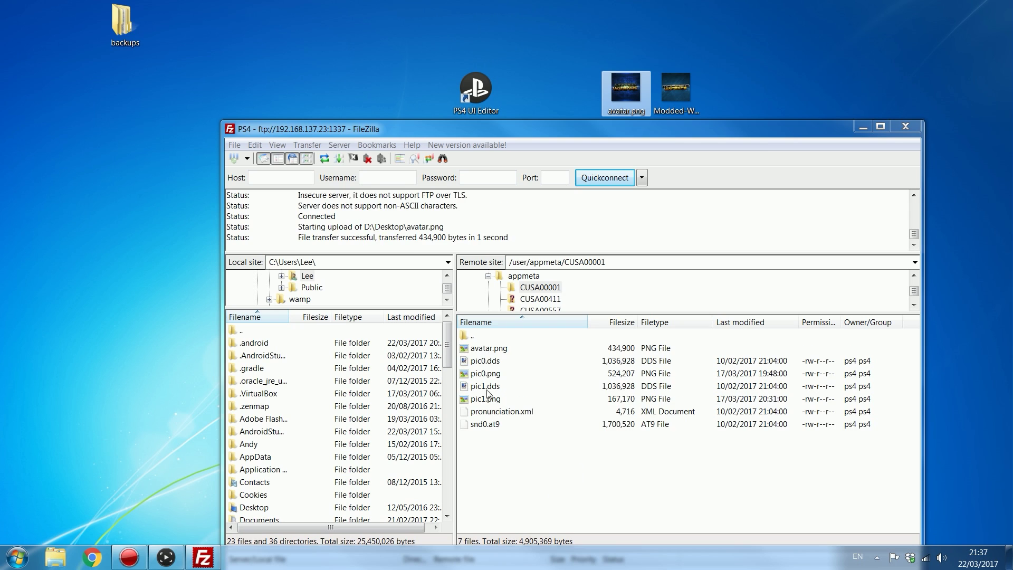
Rename the uploaded avatar.png in CUSA00001 to icon0.png.
{"action": "left_click", "coordinate": [486, 349]}
{"action": "right_click", "coordinate": [485, 349]}
{"action": "left_click", "coordinate": [528, 462]}
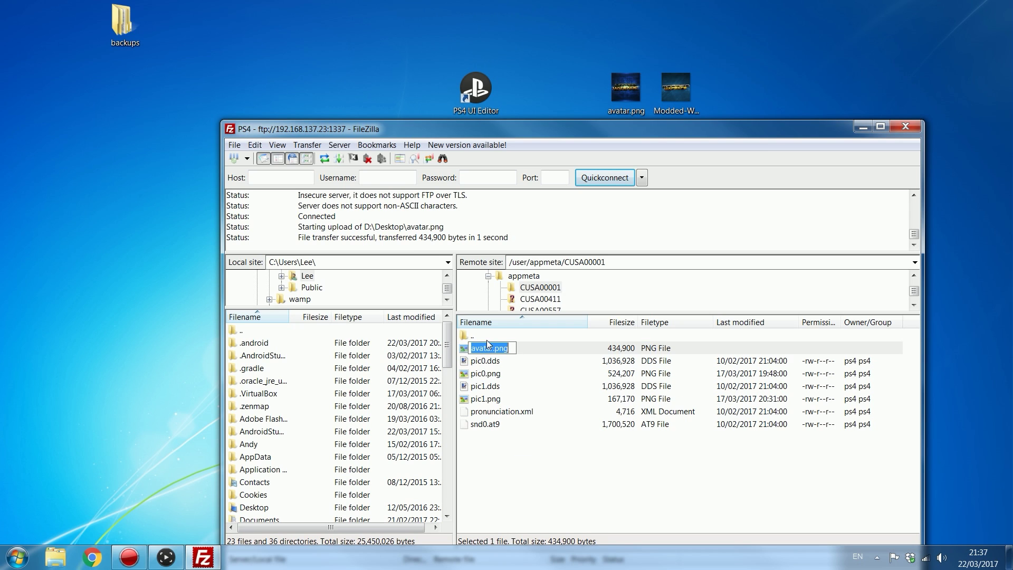
{"action": "key", "text": "Escape"}
{"action": "left_click", "coordinate": [492, 350]}
{"action": "right_click", "coordinate": [492, 350]}
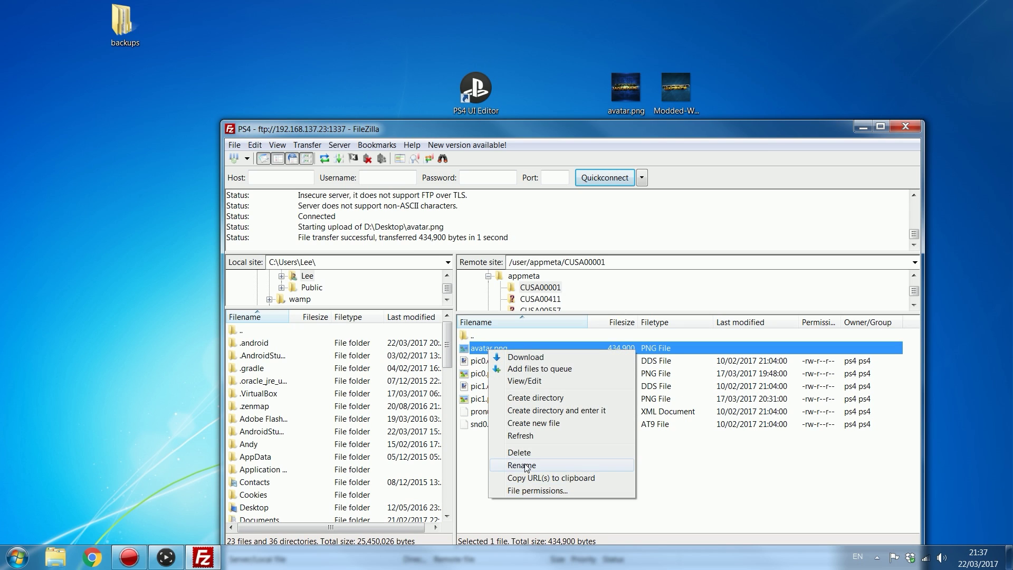
{"action": "left_click", "coordinate": [520, 464]}
{"action": "left_click", "coordinate": [497, 350]}
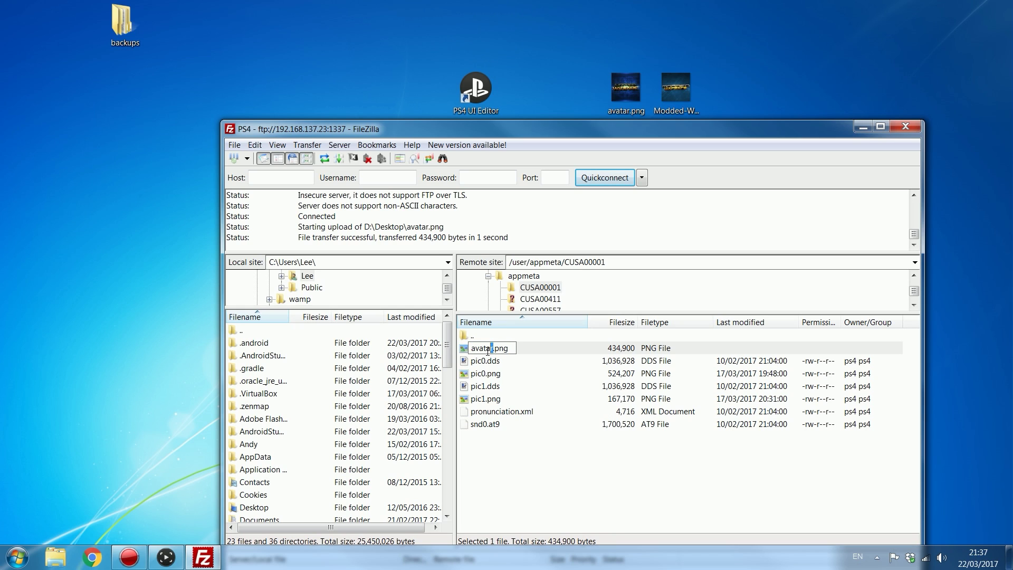
{"action": "left_click_drag", "start_coordinate": [488, 351], "coordinate": [470, 351]}
{"action": "type", "text": "icon"}
{"action": "type", "text": "0"}
{"action": "key", "text": "Return"}
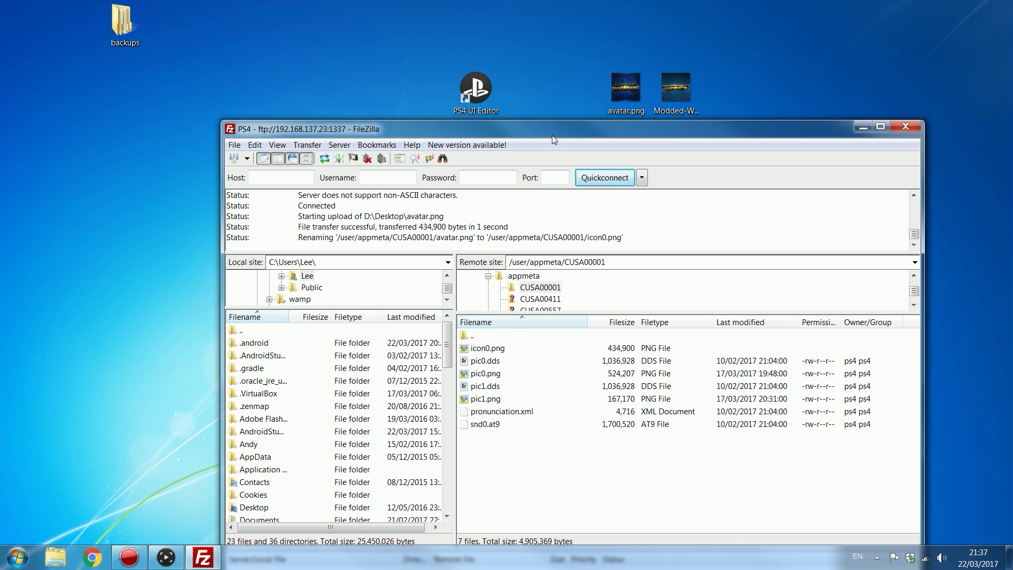
Download pic1.png from the remote CUSA00001 folder to an open spot on the desktop.
{"action": "left_click_drag", "start_coordinate": [552, 135], "coordinate": [590, 75]}
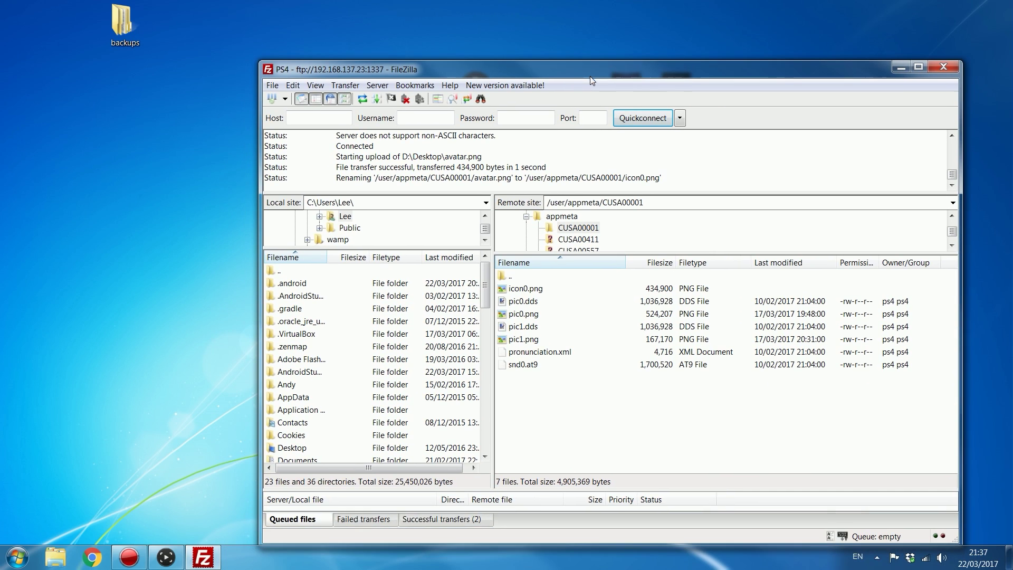
{"action": "left_click", "coordinate": [549, 313]}
{"action": "left_click_drag", "start_coordinate": [549, 312], "coordinate": [530, 286]}
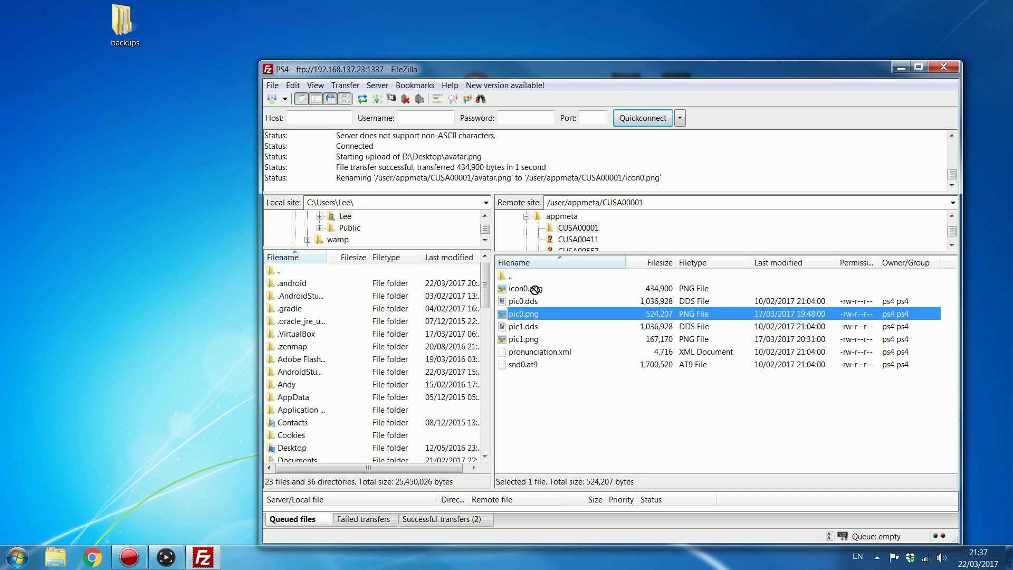
{"action": "left_click", "coordinate": [524, 340]}
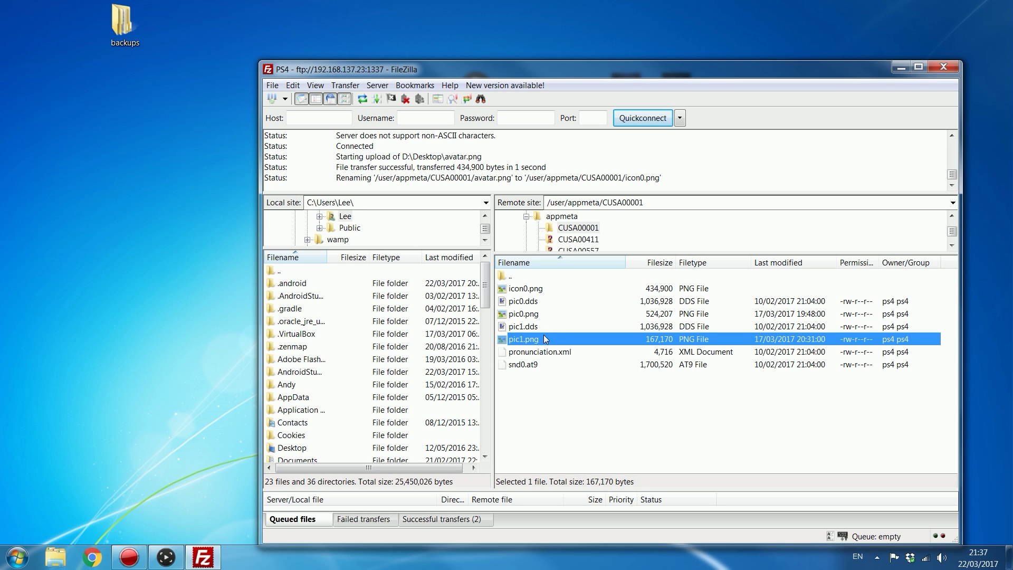
{"action": "left_click", "coordinate": [532, 327]}
{"action": "left_click", "coordinate": [543, 339]}
{"action": "left_click_drag", "start_coordinate": [176, 198], "coordinate": [199, 192]}
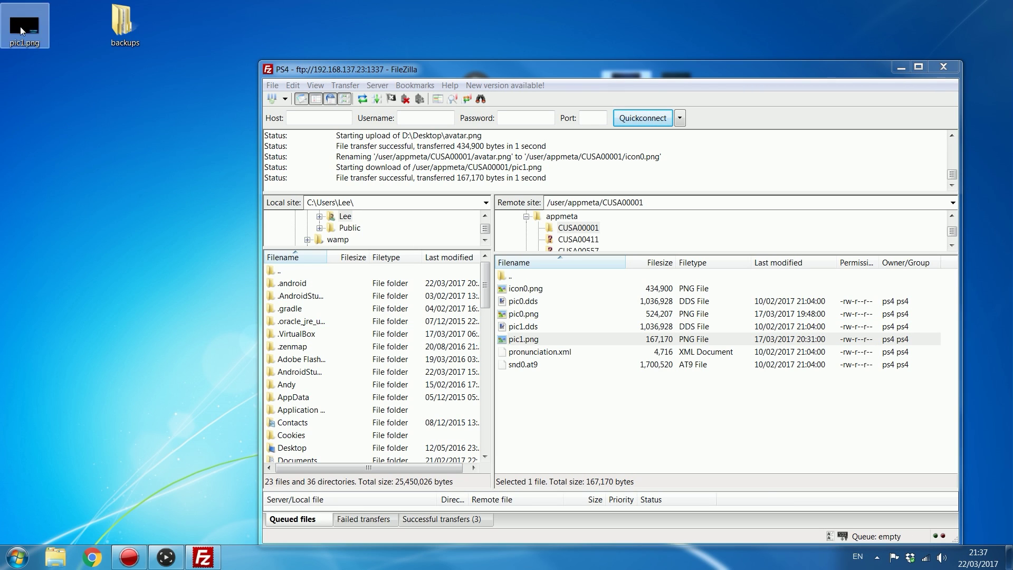
{"action": "left_click_drag", "start_coordinate": [20, 26], "coordinate": [119, 230]}
View the downloaded pic1.png at full size, and delete that copy from the desktop.
{"action": "double_click", "coordinate": [132, 230]}
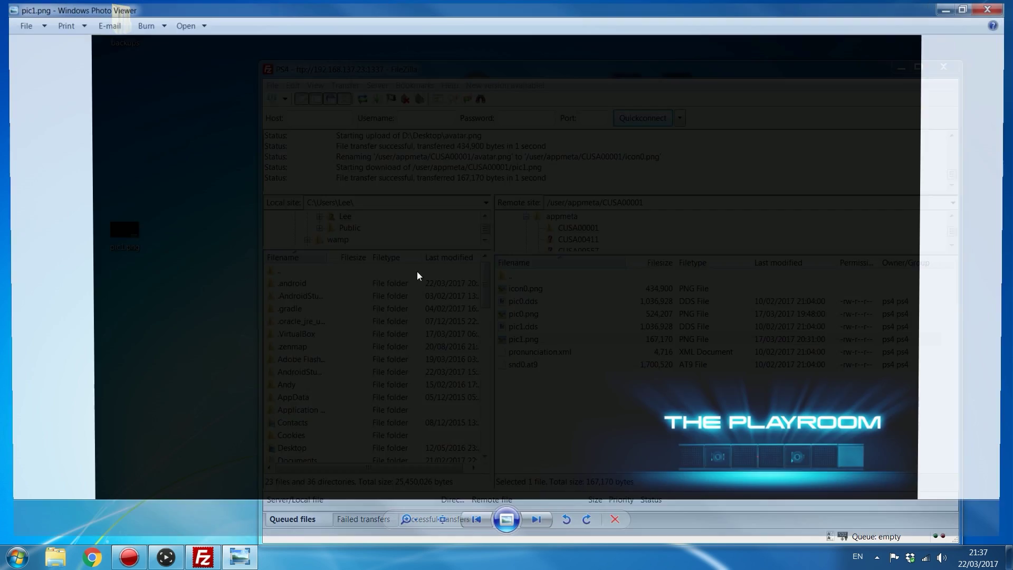
{"action": "left_click", "coordinate": [987, 10]}
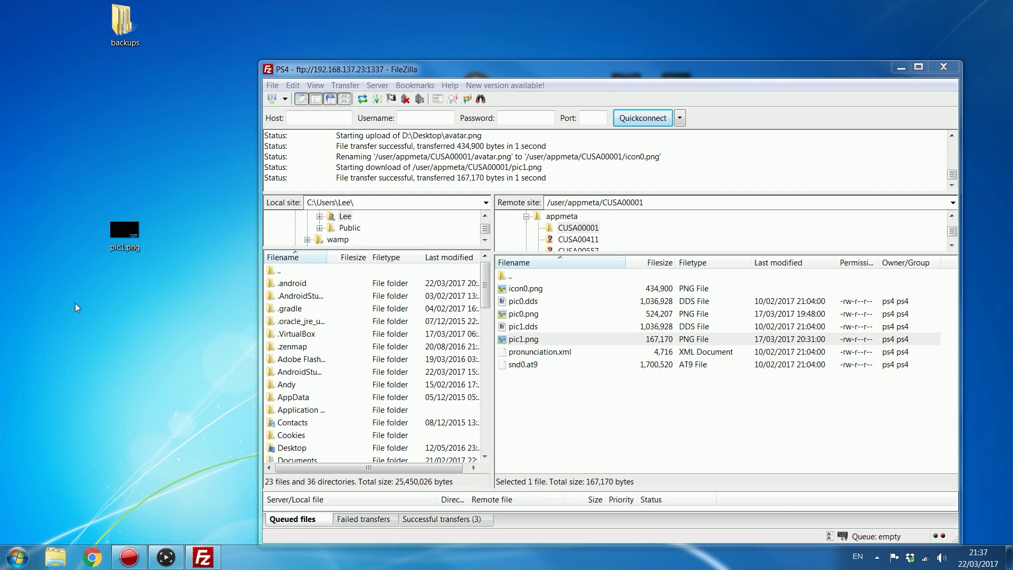
{"action": "key", "text": "Delete"}
{"action": "key", "text": "Return"}
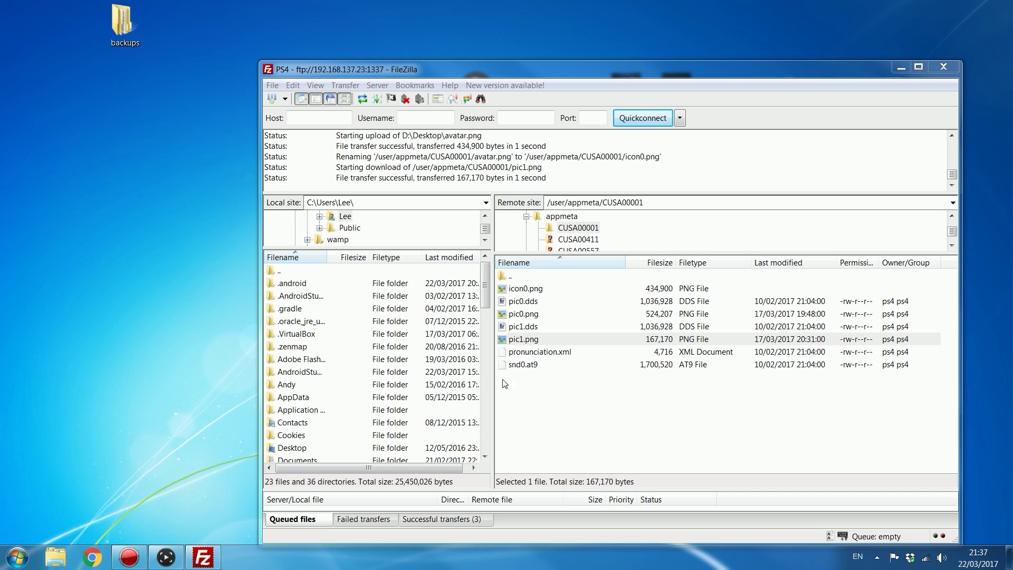
Compare the pic1.png, pic1.dds and icon0.png entries in the remote CUSA00001 listing.
{"action": "left_click", "coordinate": [524, 339]}
{"action": "left_click", "coordinate": [534, 341]}
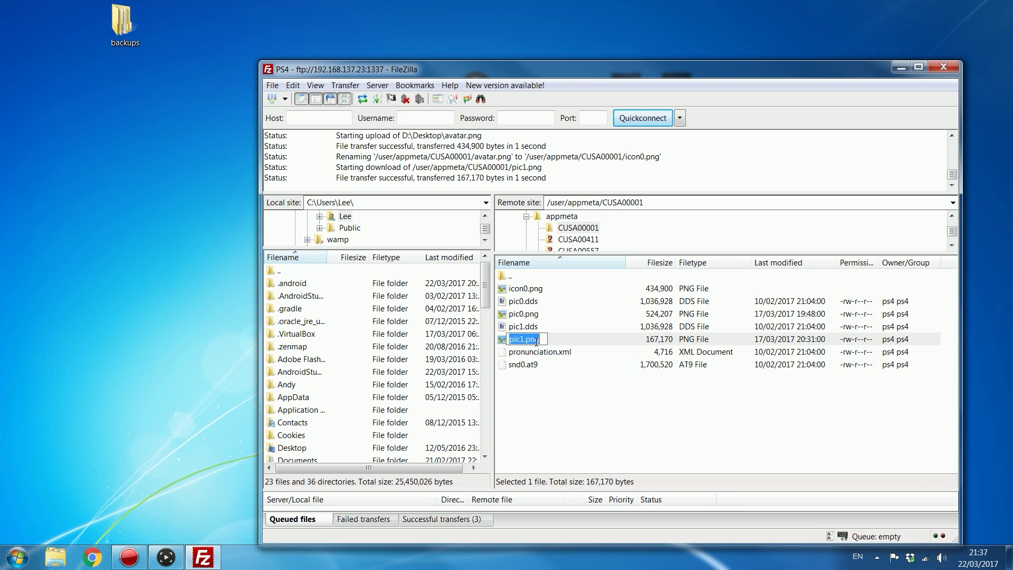
{"action": "left_click", "coordinate": [533, 326]}
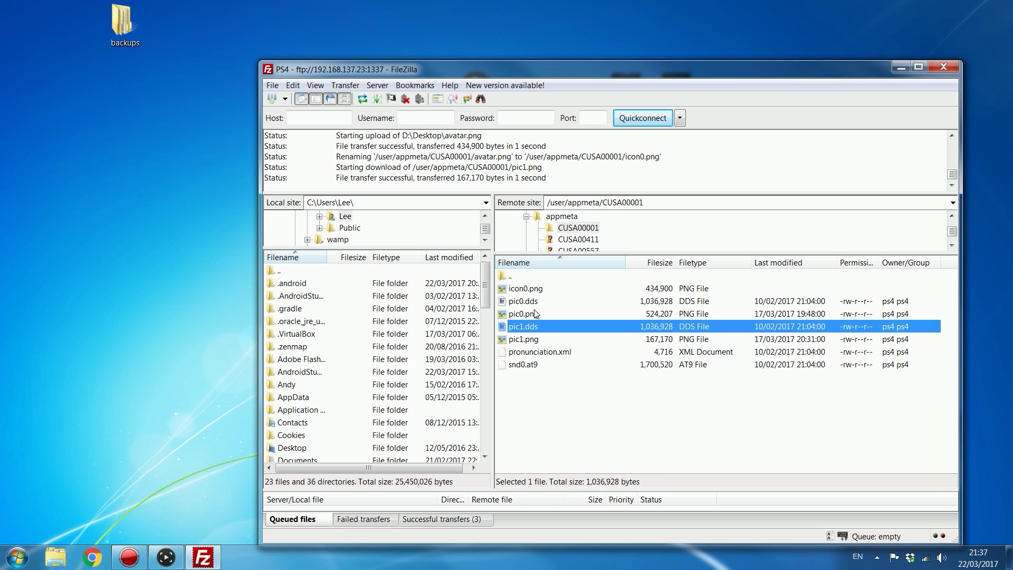
{"action": "left_click", "coordinate": [534, 291]}
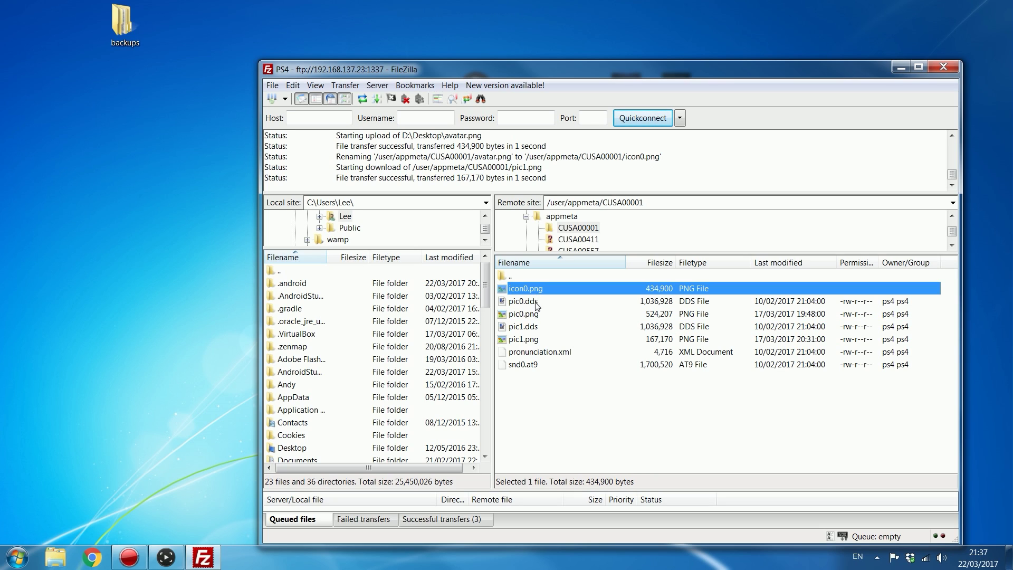
{"action": "left_click", "coordinate": [532, 327]}
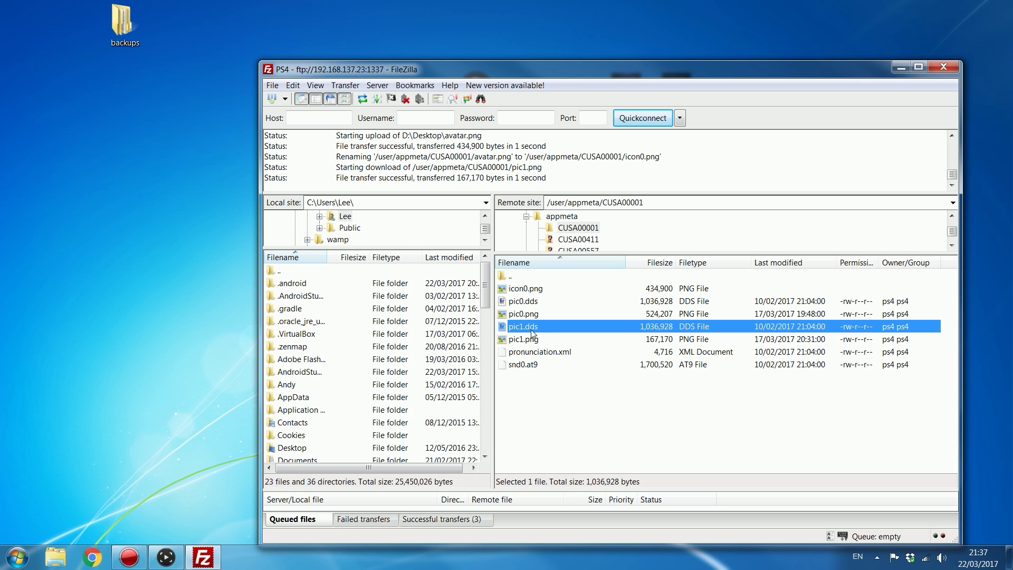
Download pic1.dds from CUSA00001 to the desktop, and delete that desktop copy.
{"action": "left_click_drag", "start_coordinate": [574, 80], "coordinate": [633, 73]}
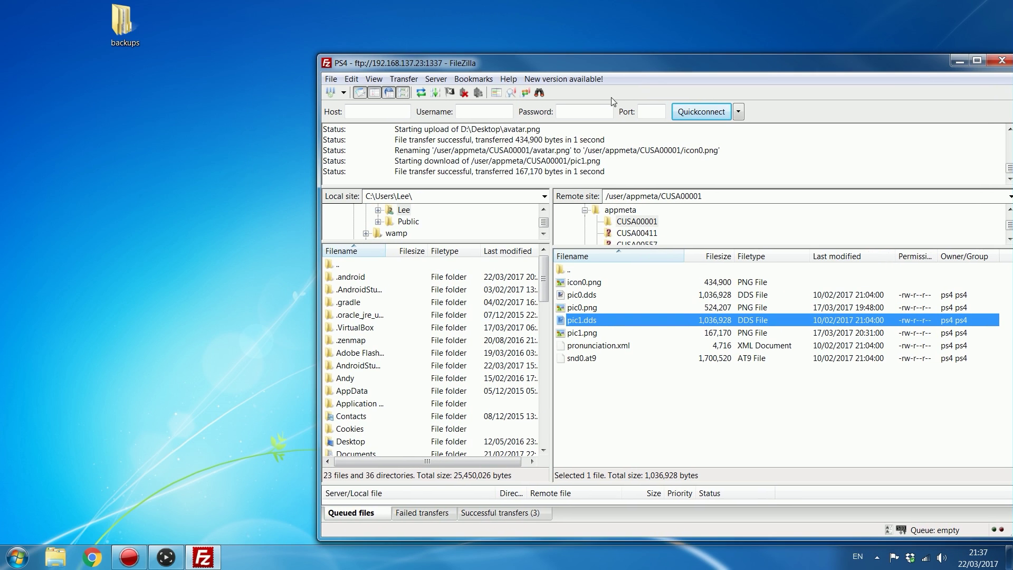
{"action": "left_click_drag", "start_coordinate": [610, 324], "coordinate": [577, 311]}
{"action": "left_click_drag", "start_coordinate": [190, 152], "coordinate": [190, 153]}
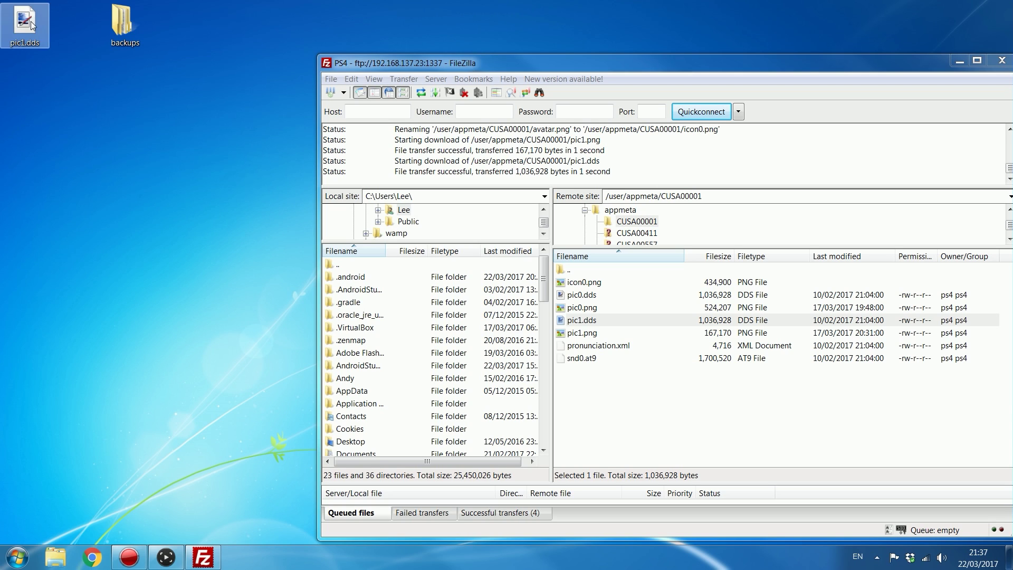
{"action": "left_click_drag", "start_coordinate": [51, 41], "coordinate": [248, 177]}
{"action": "left_click_drag", "start_coordinate": [162, 277], "coordinate": [303, 113]}
{"action": "key", "text": "Delete"}
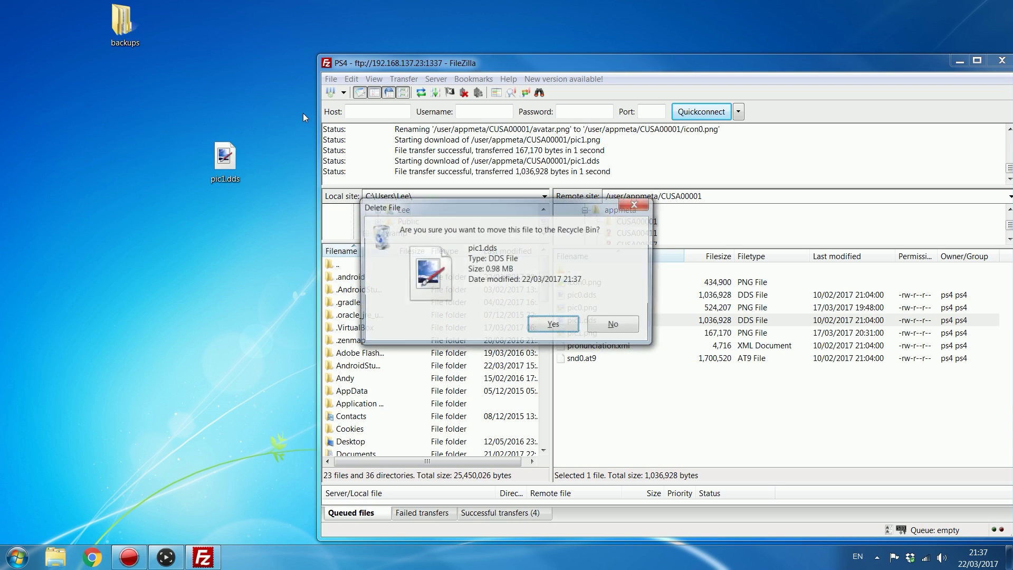
{"action": "key", "text": "Return"}
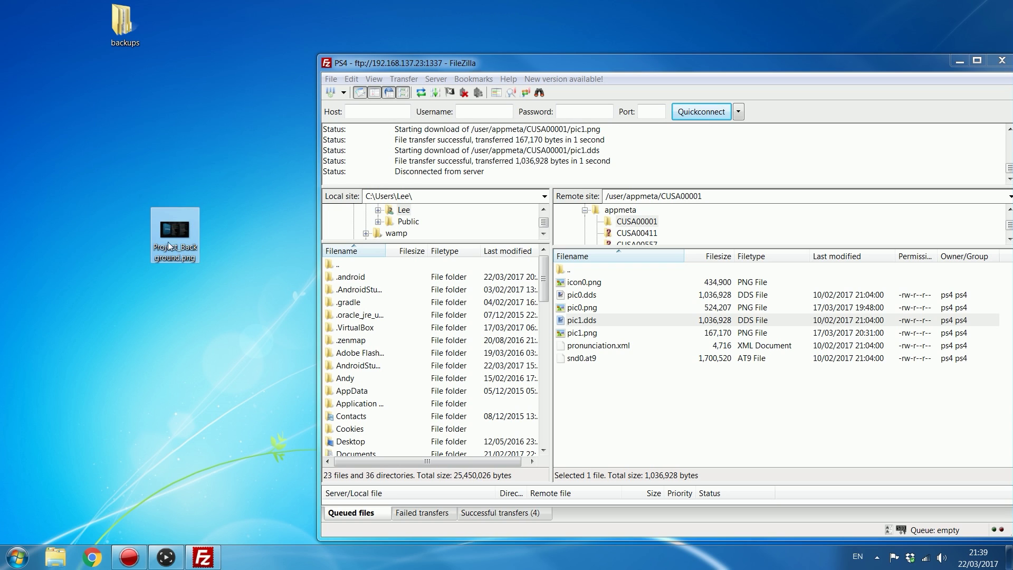
Reposition Project_Background.png on the desktop and view the image.
{"action": "left_click_drag", "start_coordinate": [168, 243], "coordinate": [194, 226]}
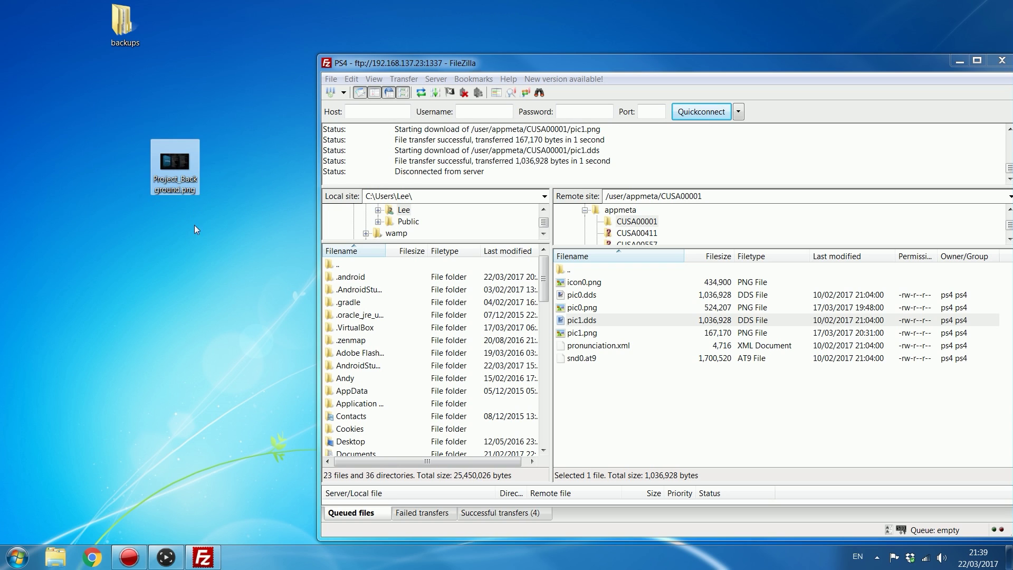
{"action": "right_click", "coordinate": [167, 169]}
{"action": "left_click", "coordinate": [172, 166]}
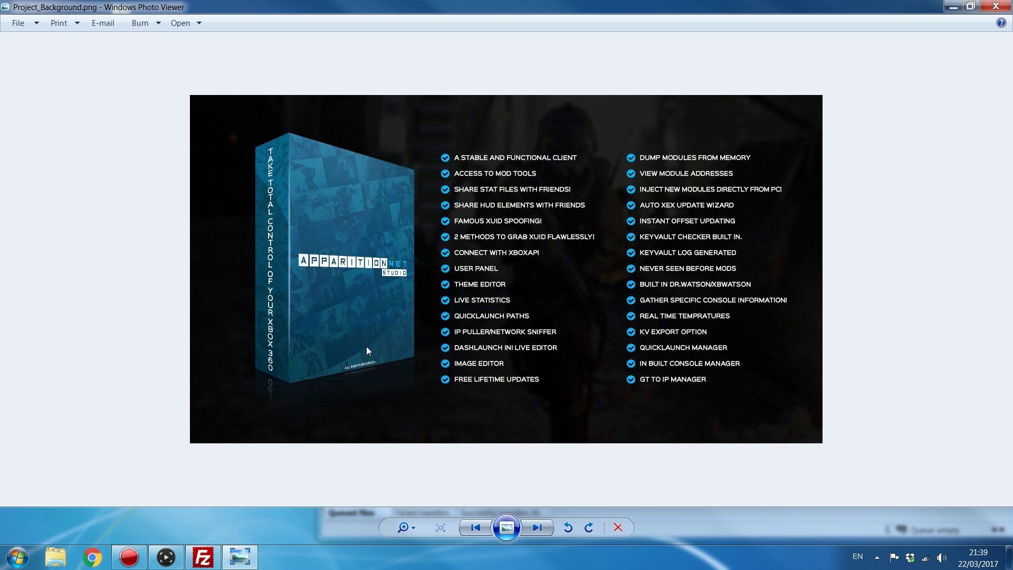
{"action": "key", "text": "Escape"}
Examine the pixel dimensions of Project_Background.png in its file properties.
{"action": "right_click", "coordinate": [163, 164]}
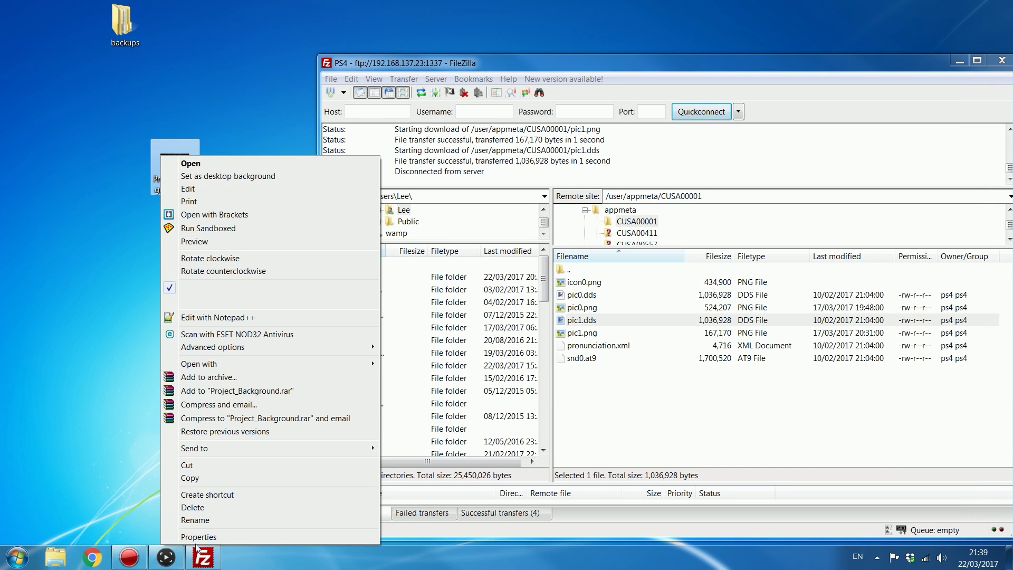
{"action": "left_click", "coordinate": [199, 549]}
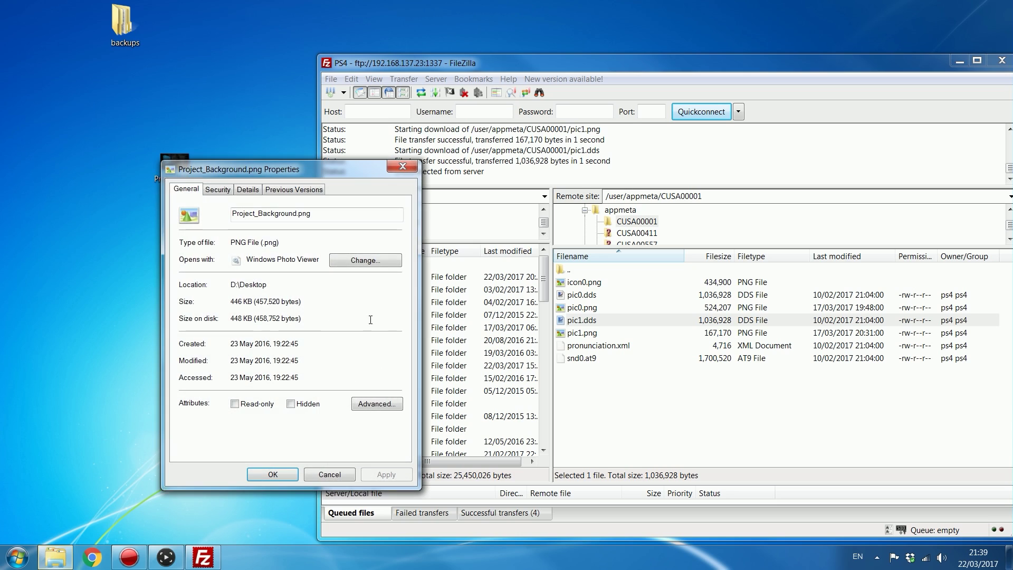
{"action": "left_click", "coordinate": [247, 190]}
{"action": "left_click", "coordinate": [253, 264]}
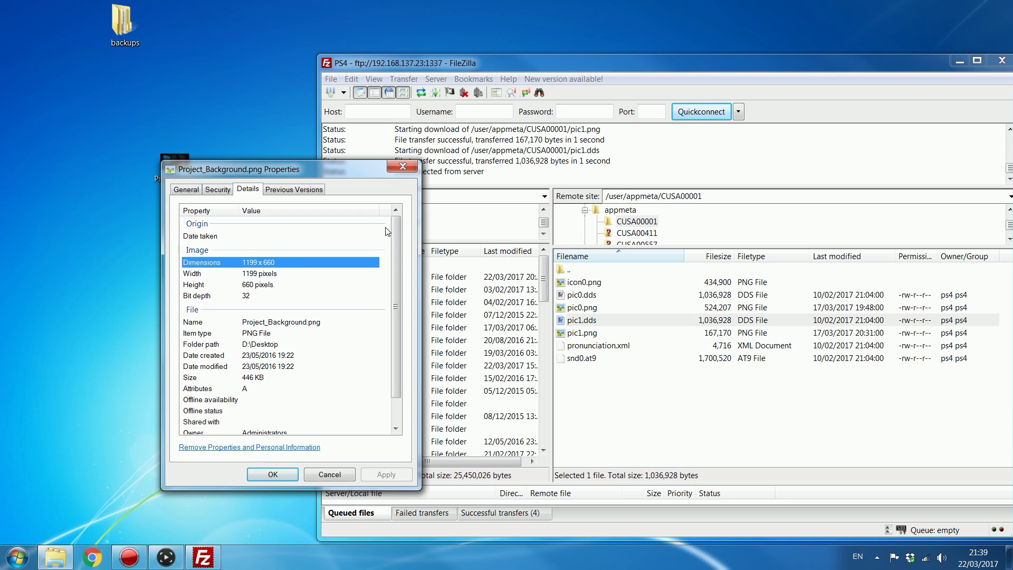
{"action": "left_click", "coordinate": [403, 167]}
Move the Project_Background.png icon closer to the FTP window on the desktop.
{"action": "left_click_drag", "start_coordinate": [147, 246], "coordinate": [279, 126]}
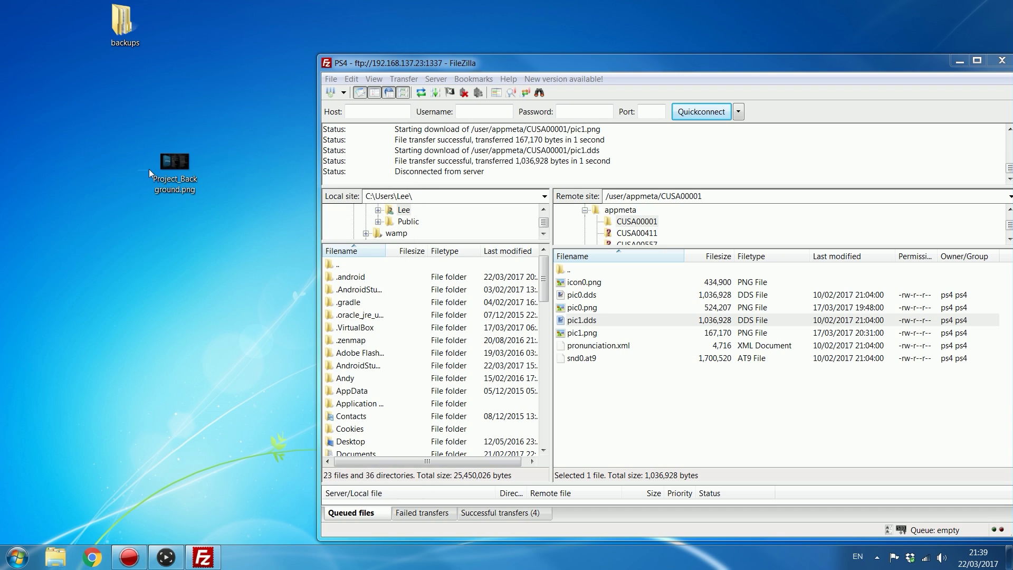
{"action": "left_click_drag", "start_coordinate": [151, 168], "coordinate": [224, 154]}
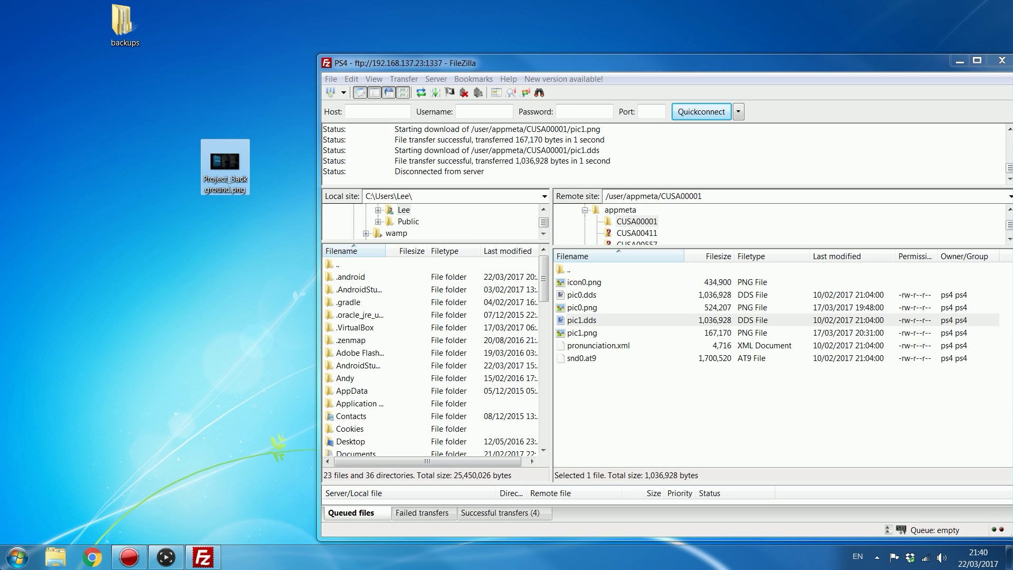
{"action": "key", "text": "super"}
{"action": "left_click", "coordinate": [285, 198]}
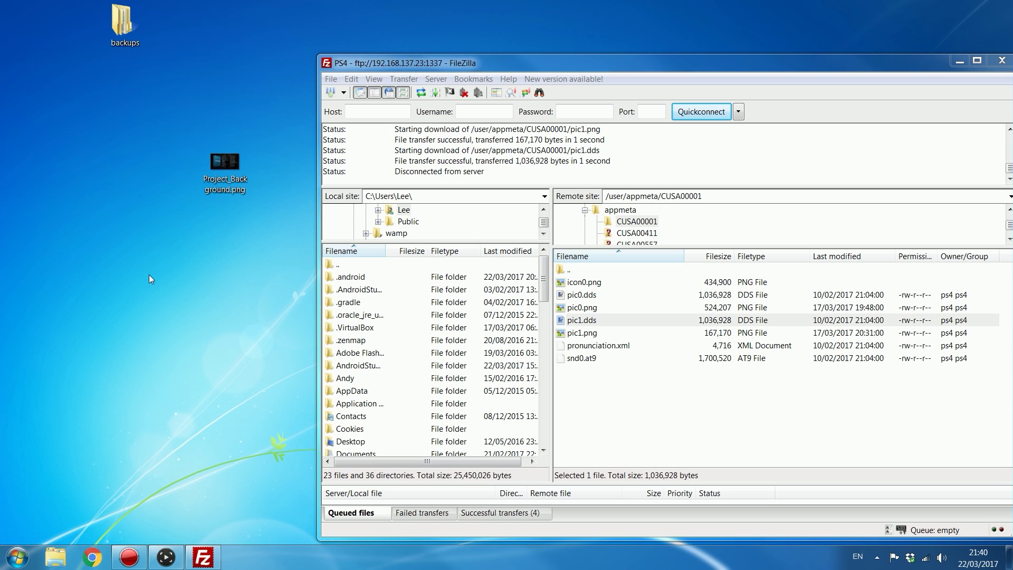
Launch Paint.NET and arrange its window so the Project_Background.png icon stays accessible on the desktop beside it.
{"action": "key", "text": "super"}
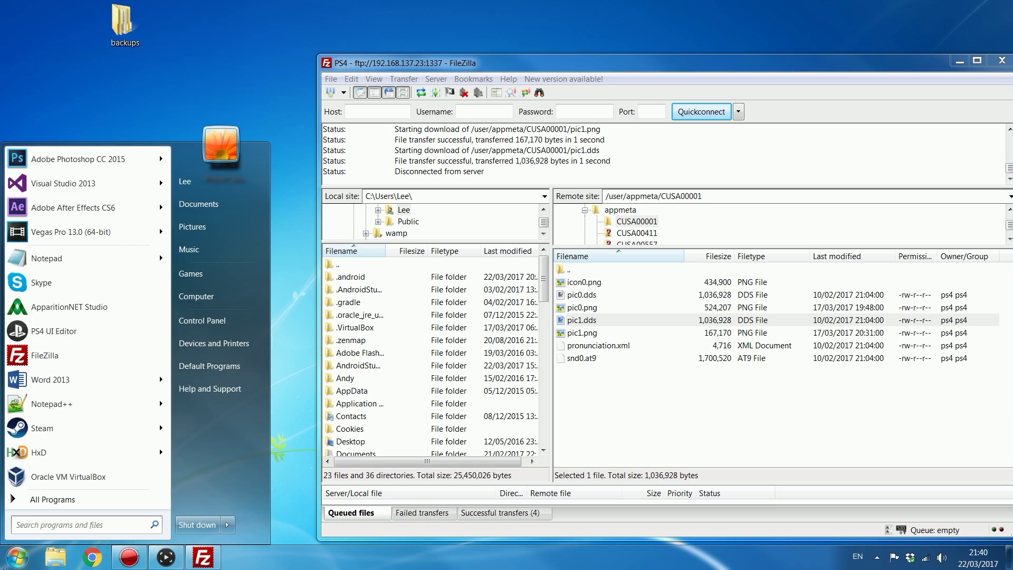
{"action": "type", "text": "paint"}
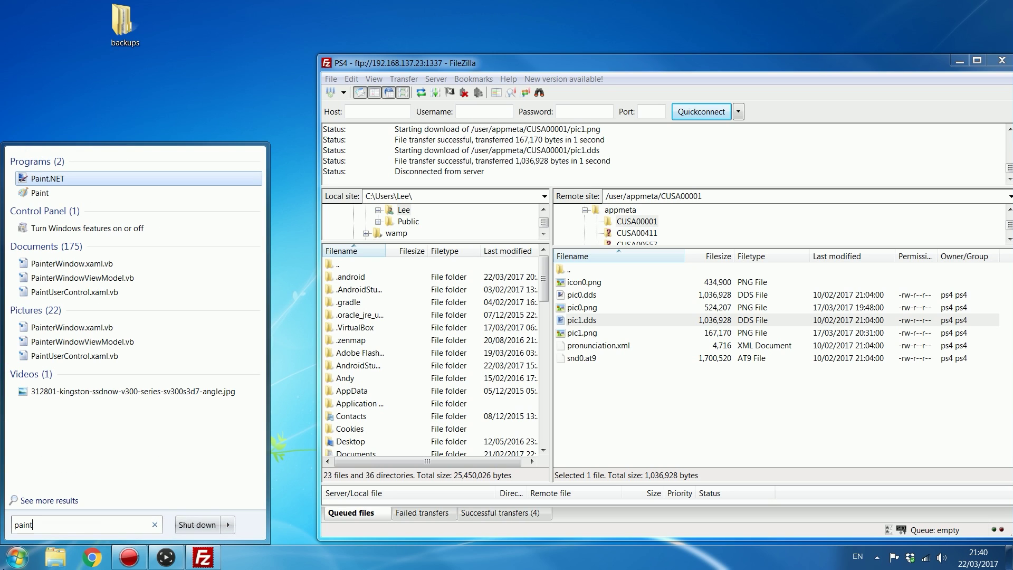
{"action": "key", "text": "Return"}
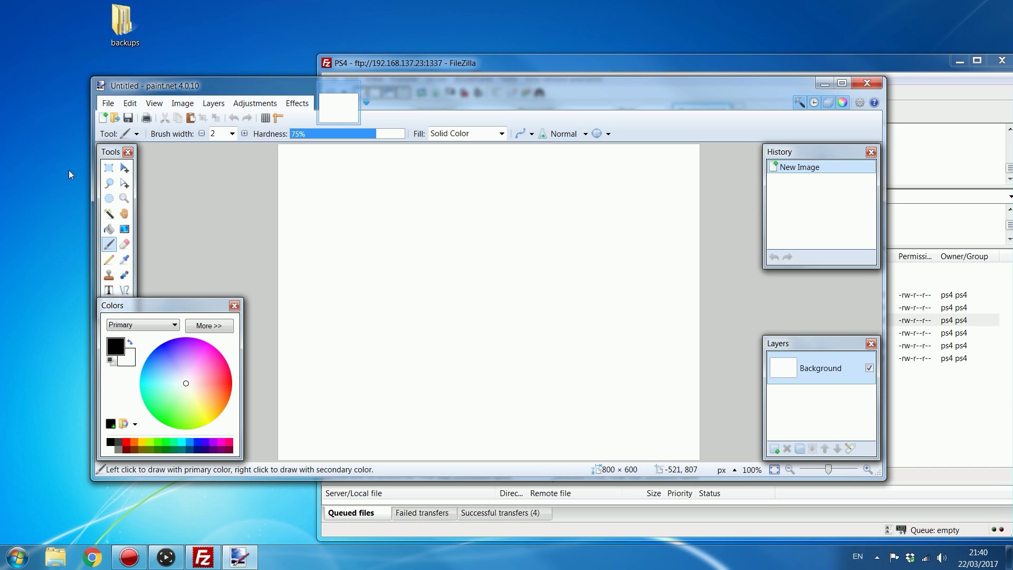
{"action": "mouse_move", "coordinate": [92, 79]}
{"action": "left_mouse_down"}
{"action": "mouse_move", "coordinate": [262, 100]}
{"action": "mouse_move", "coordinate": [260, 48]}
{"action": "left_mouse_up"}
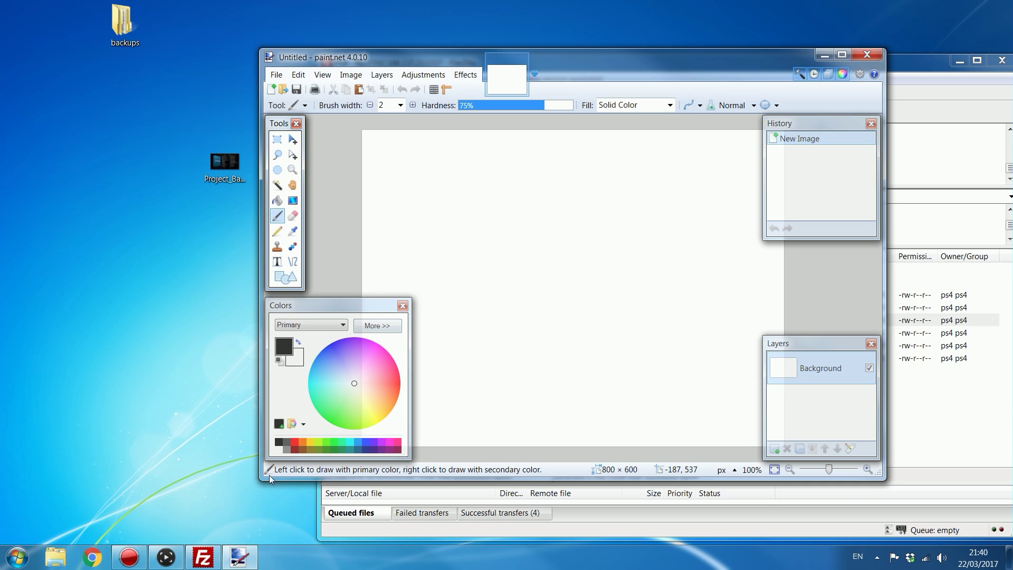
{"action": "left_click_drag", "start_coordinate": [264, 479], "coordinate": [224, 522]}
{"action": "left_click_drag", "start_coordinate": [205, 143], "coordinate": [121, 144]}
{"action": "left_click_drag", "start_coordinate": [418, 56], "coordinate": [374, 35]}
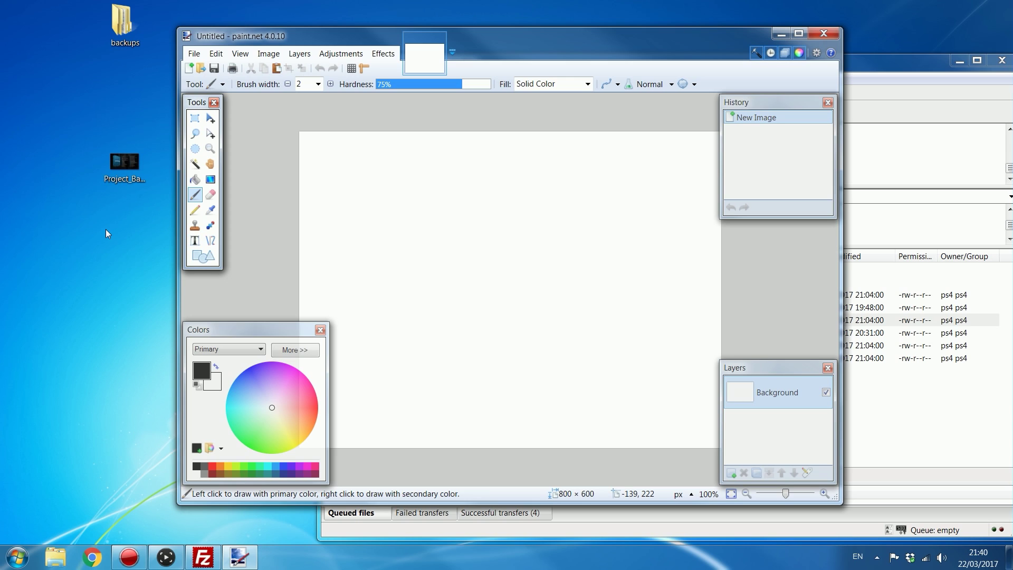
Open Project_Background.png from the desktop as an image in Paint.NET.
{"action": "left_click", "coordinate": [124, 167]}
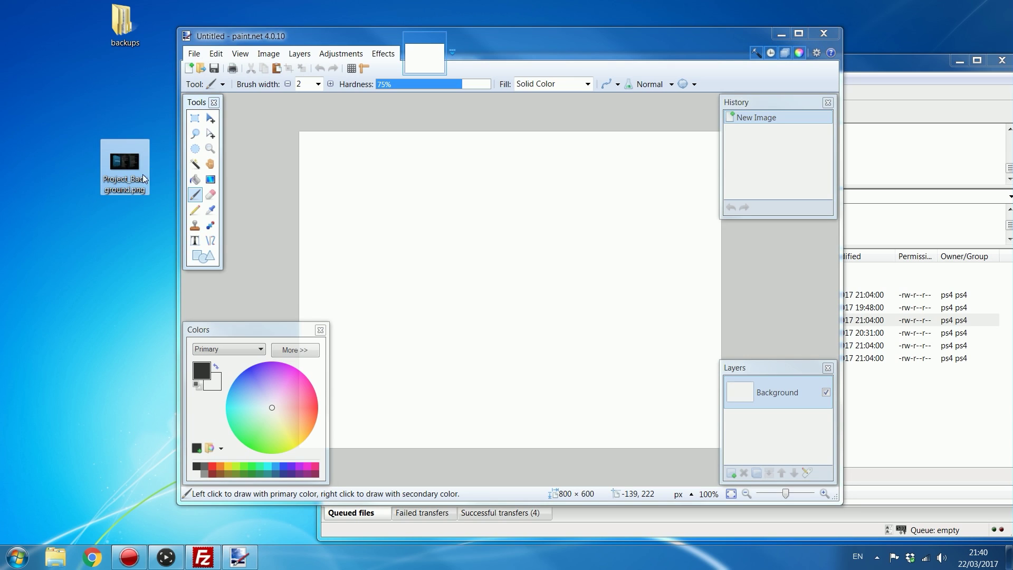
{"action": "mouse_move", "coordinate": [125, 183]}
{"action": "left_mouse_down"}
{"action": "mouse_move", "coordinate": [100, 174]}
{"action": "mouse_move", "coordinate": [401, 253]}
{"action": "left_mouse_up"}
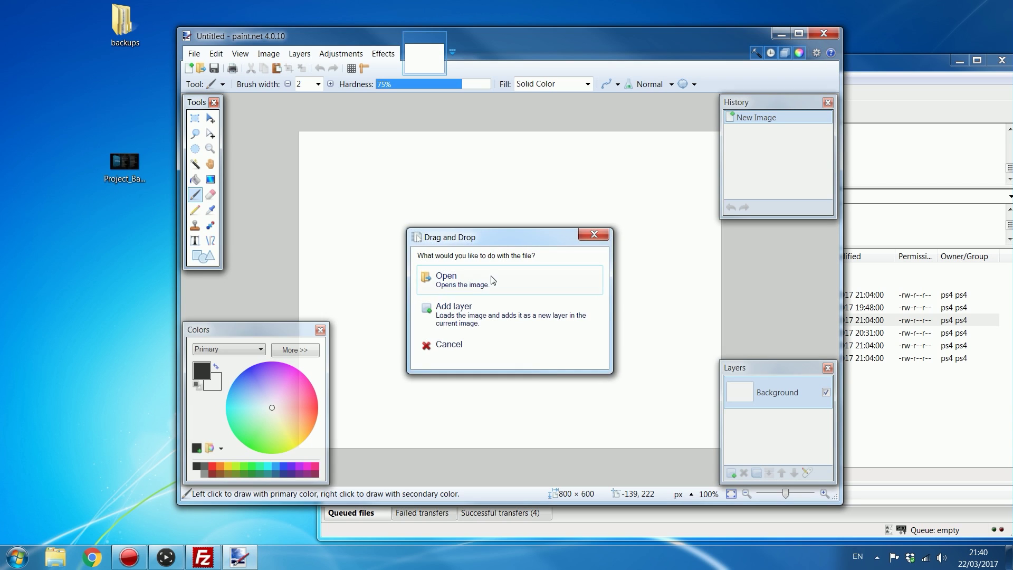
{"action": "left_click", "coordinate": [438, 274]}
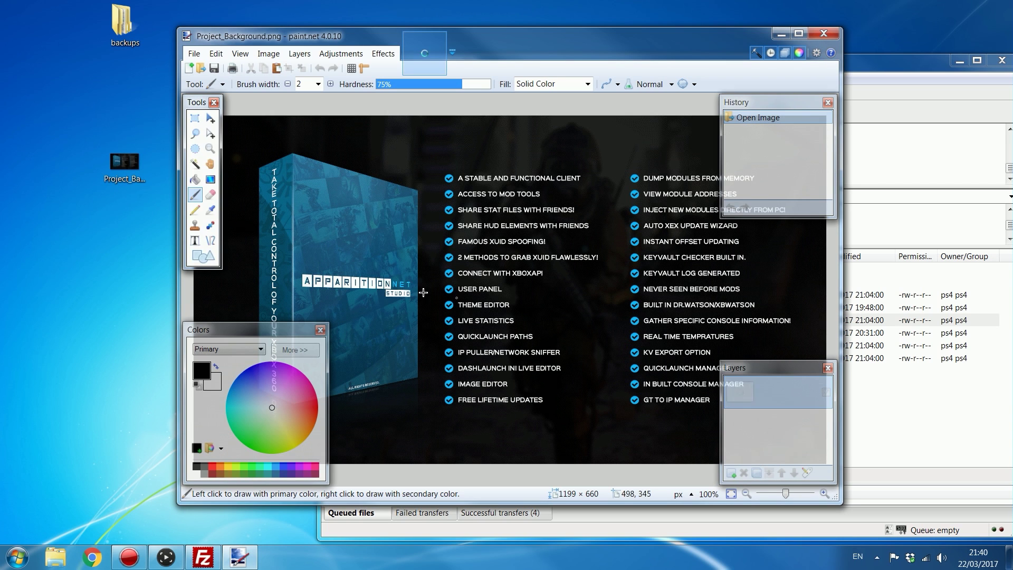
Resize the image to 1920 × 1080 pixels without maintaining the aspect ratio.
{"action": "left_click", "coordinate": [269, 53]}
{"action": "left_click", "coordinate": [285, 83]}
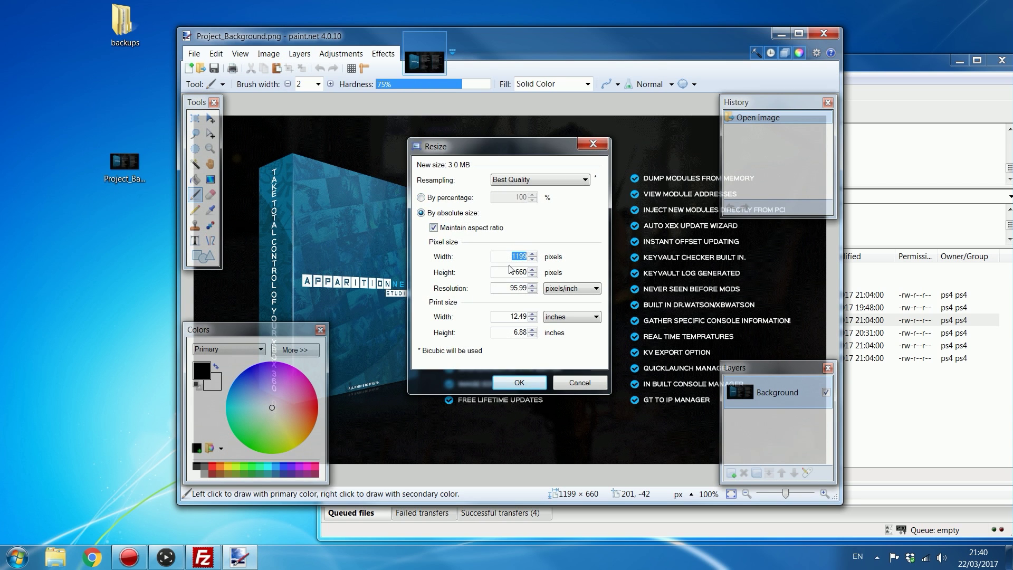
{"action": "type", "text": "19"}
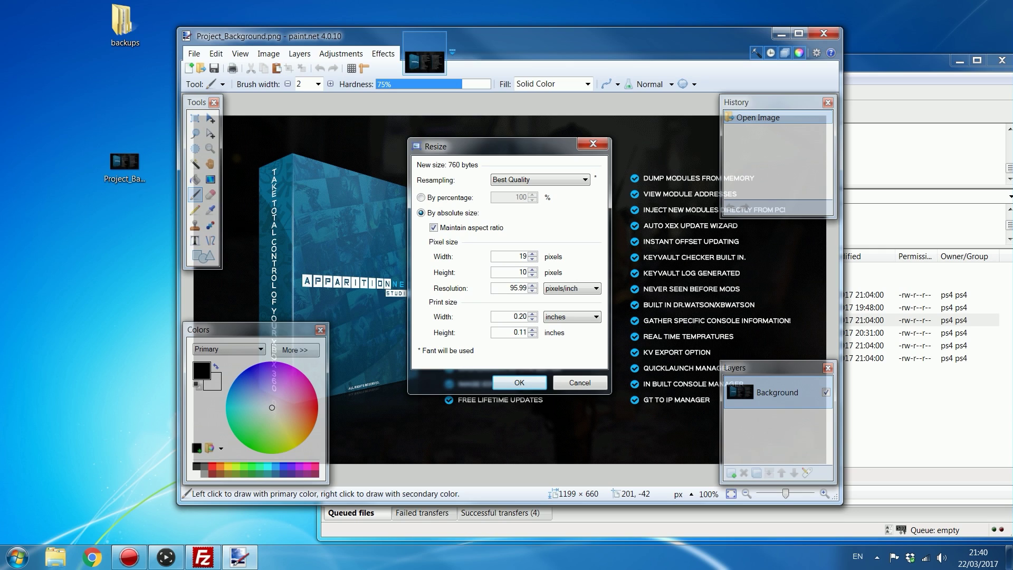
{"action": "type", "text": "20"}
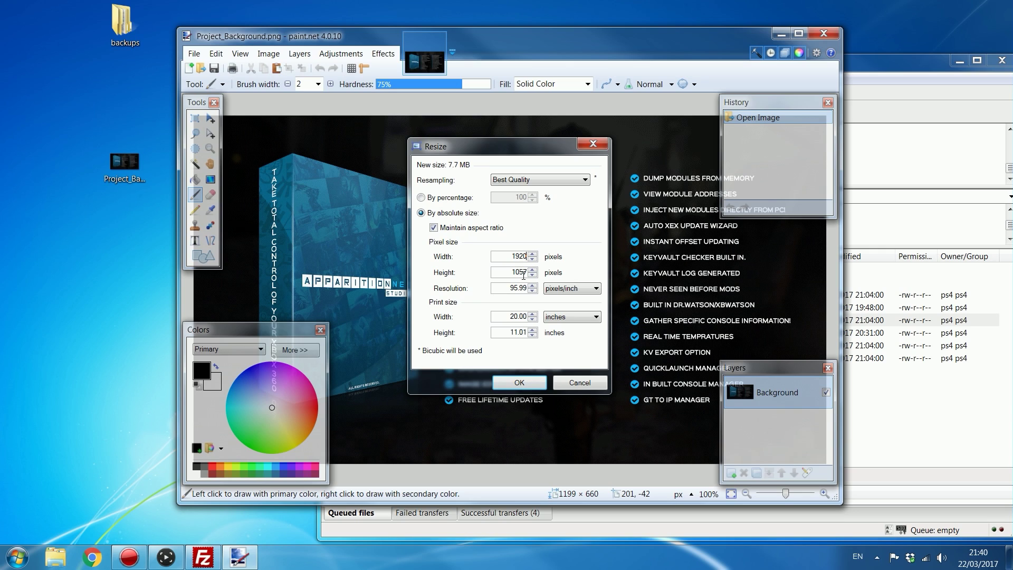
{"action": "left_click", "coordinate": [434, 228]}
{"action": "left_click_drag", "start_coordinate": [513, 272], "coordinate": [542, 277]}
{"action": "type", "text": "1080"}
{"action": "left_click", "coordinate": [519, 383]}
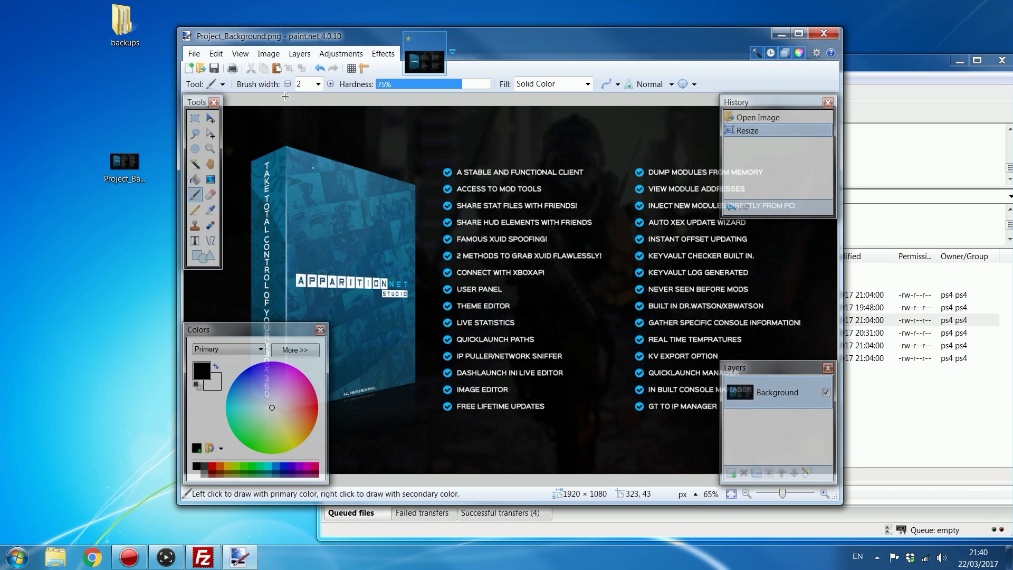
Save the image in the backups folder as Project_Background.dds, in DirectDraw Surface format with DXT1 (Opaque/1-bit Alpha) compression.
{"action": "left_click", "coordinate": [194, 53]}
{"action": "left_click", "coordinate": [219, 154]}
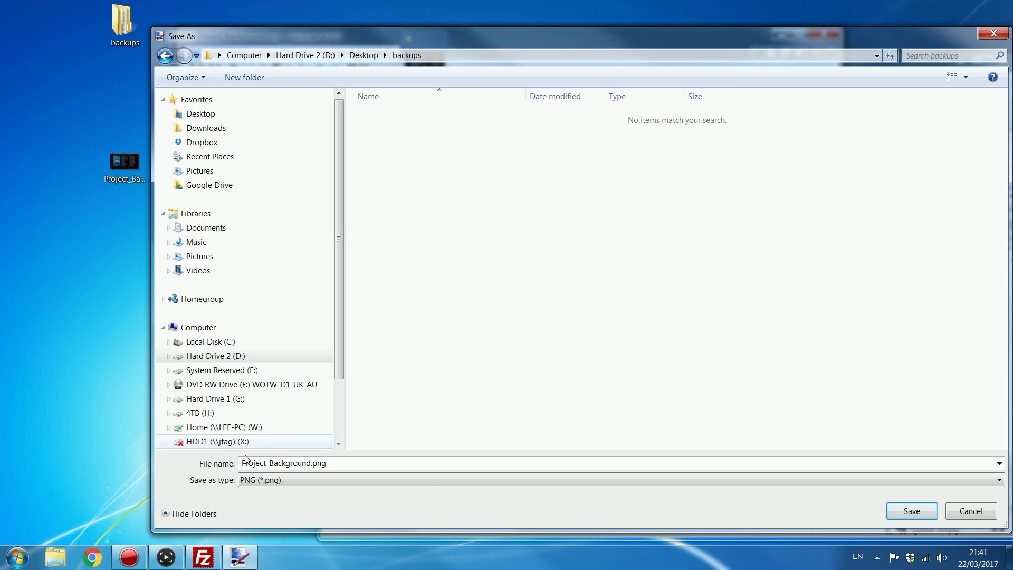
{"action": "left_click", "coordinate": [273, 481]}
{"action": "left_click", "coordinate": [273, 479]}
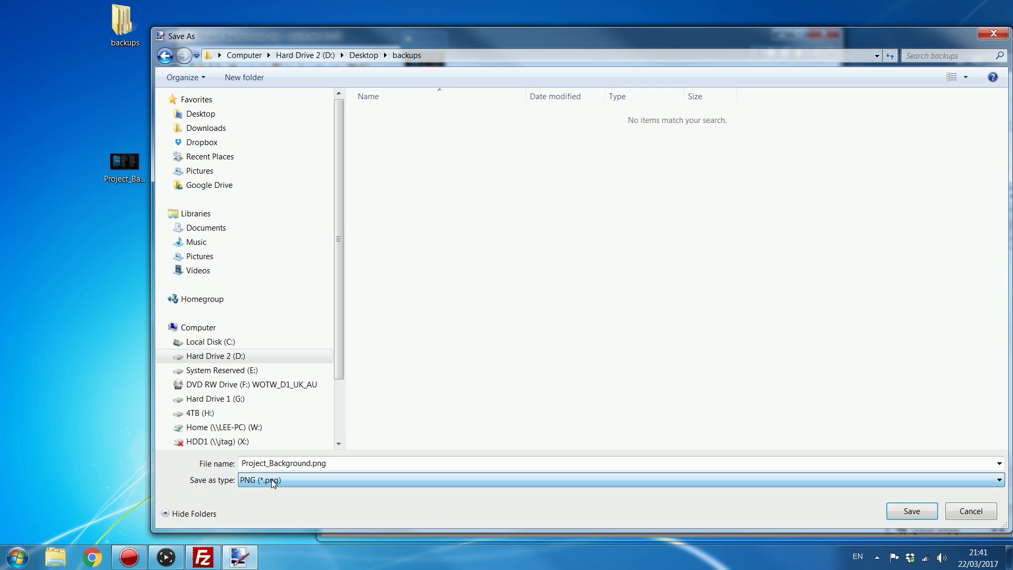
{"action": "left_click", "coordinate": [272, 480]}
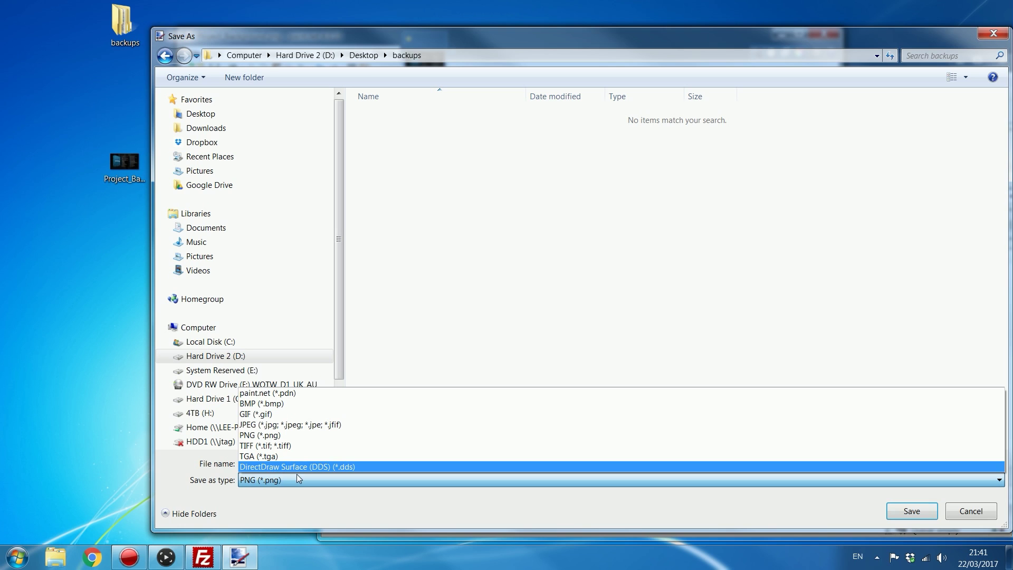
{"action": "left_click", "coordinate": [326, 468]}
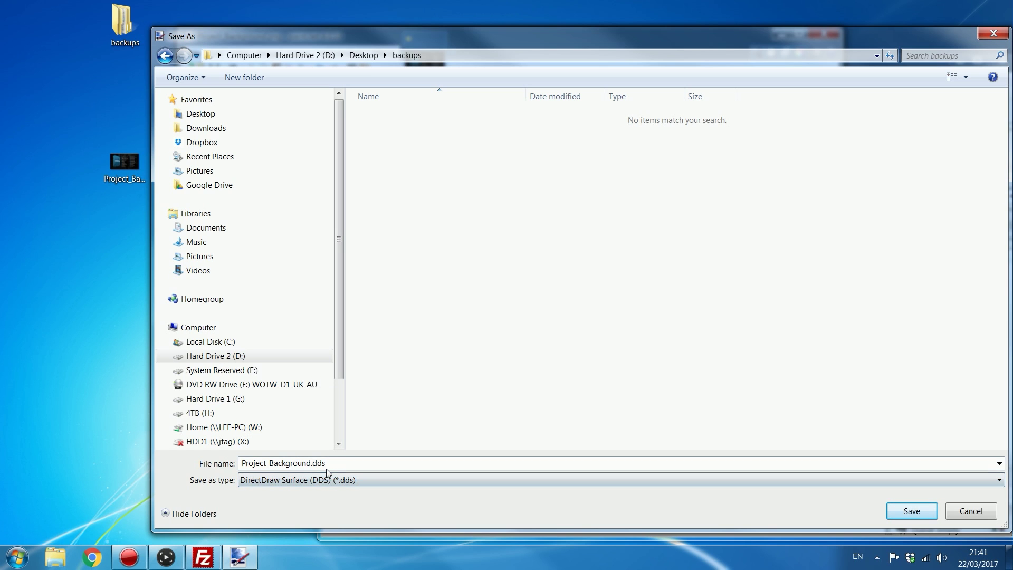
{"action": "left_click", "coordinate": [907, 511]}
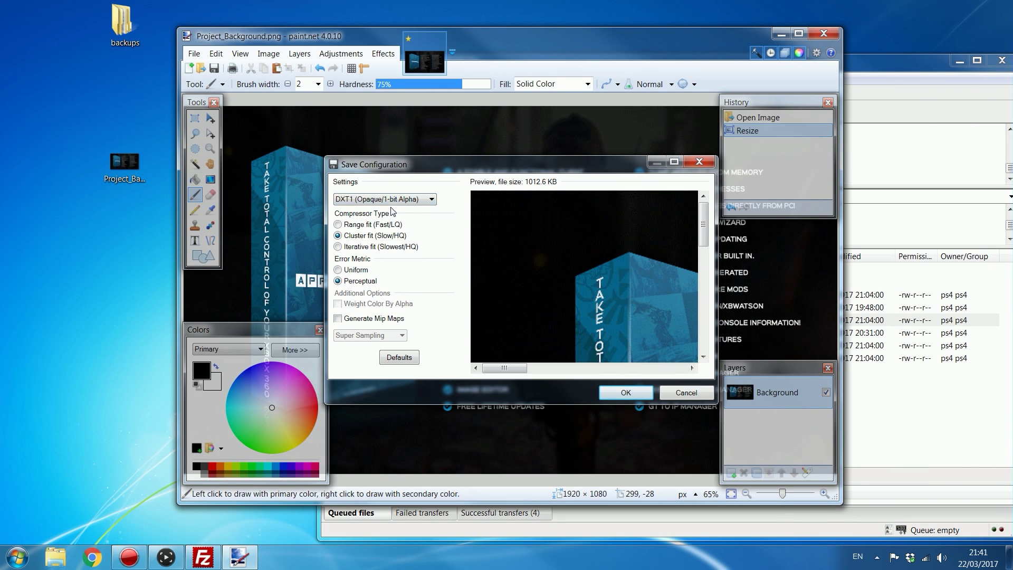
{"action": "left_click", "coordinate": [353, 203]}
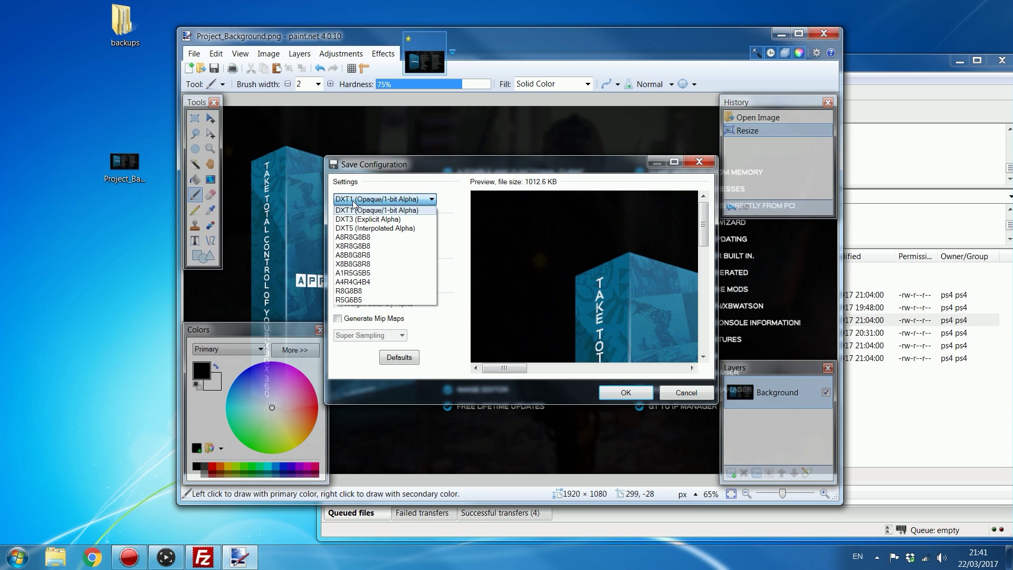
{"action": "left_click", "coordinate": [354, 210]}
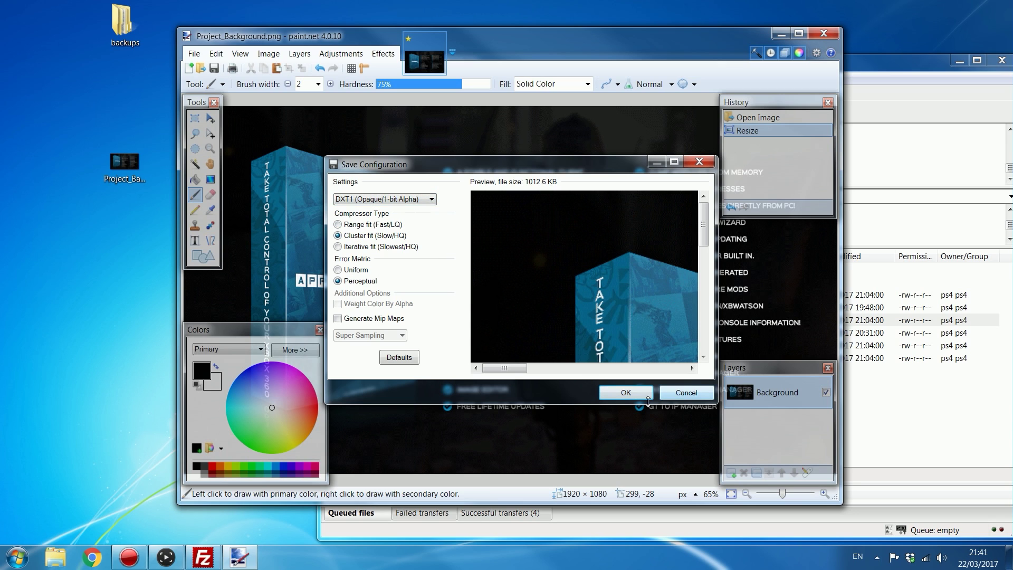
{"action": "left_click", "coordinate": [626, 393]}
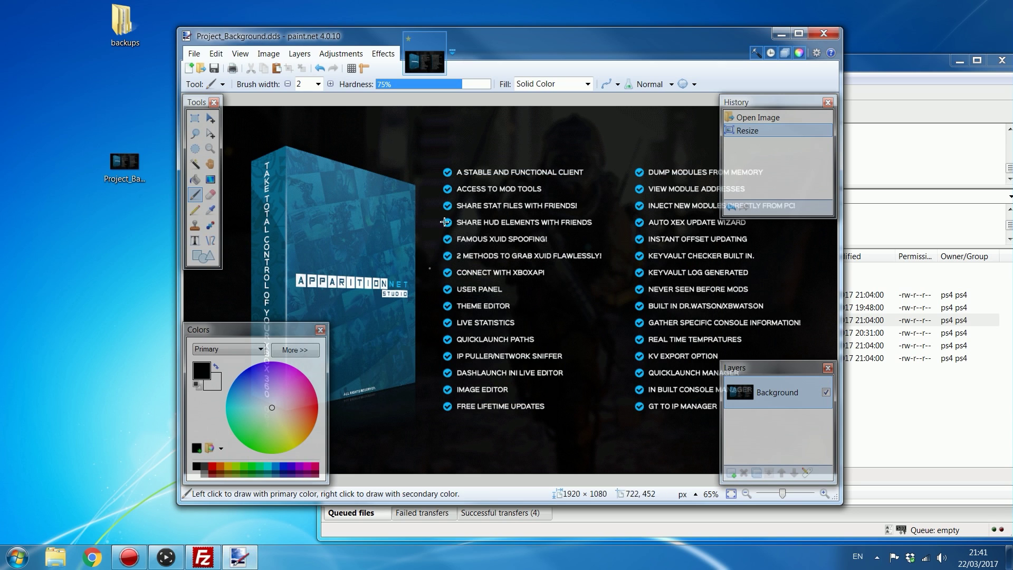
Move Project_Background.dds from the backups folder to the desktop, and view it in Paint.NET.
{"action": "left_click", "coordinate": [834, 34]}
{"action": "double_click", "coordinate": [120, 26]}
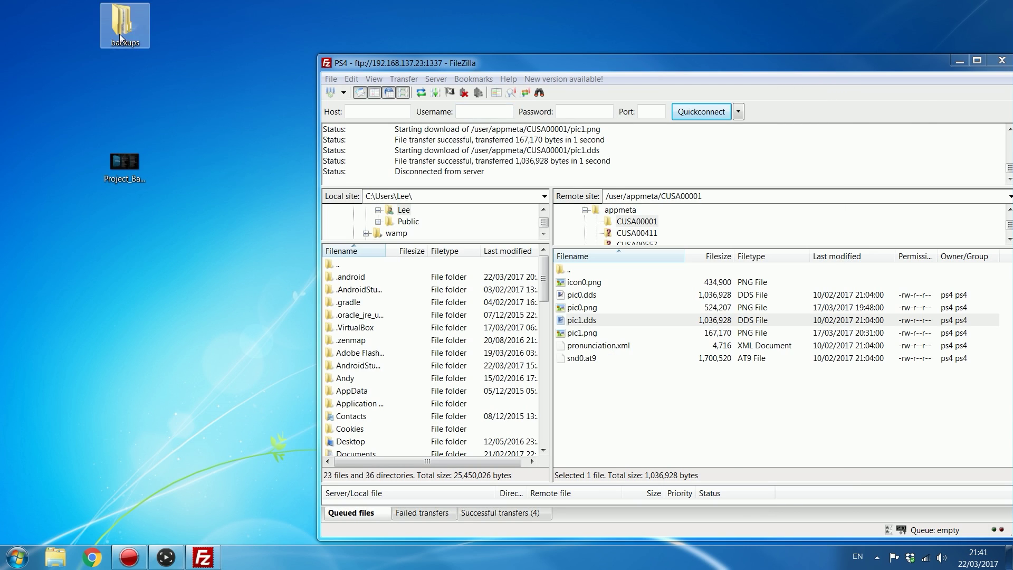
{"action": "left_click_drag", "start_coordinate": [590, 197], "coordinate": [174, 173]}
{"action": "left_click", "coordinate": [901, 92]}
{"action": "double_click", "coordinate": [174, 173]}
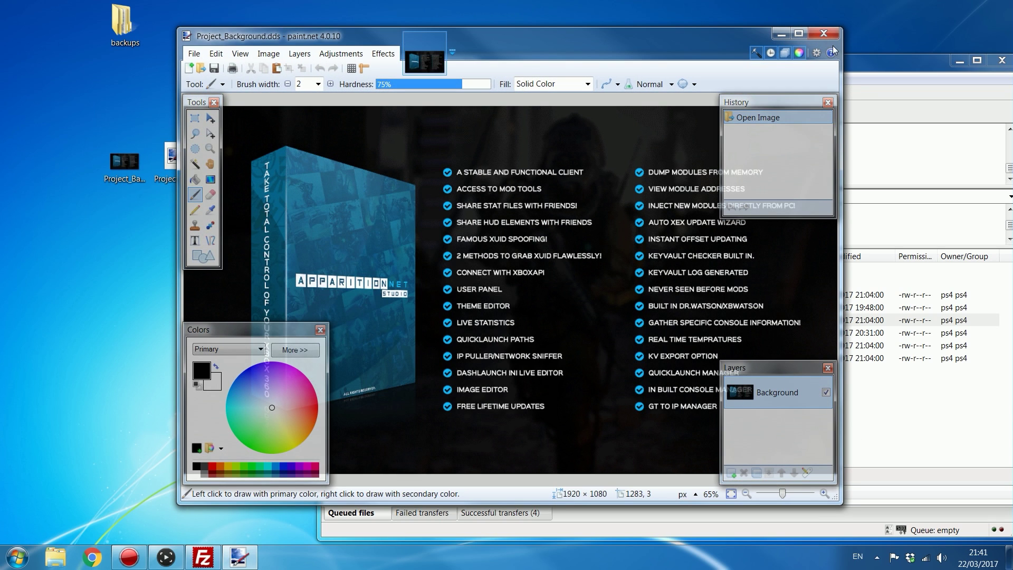
{"action": "left_click", "coordinate": [826, 36]}
Rename the desktop file Project_Background.dds as pic1.dds.
{"action": "right_click", "coordinate": [177, 169]}
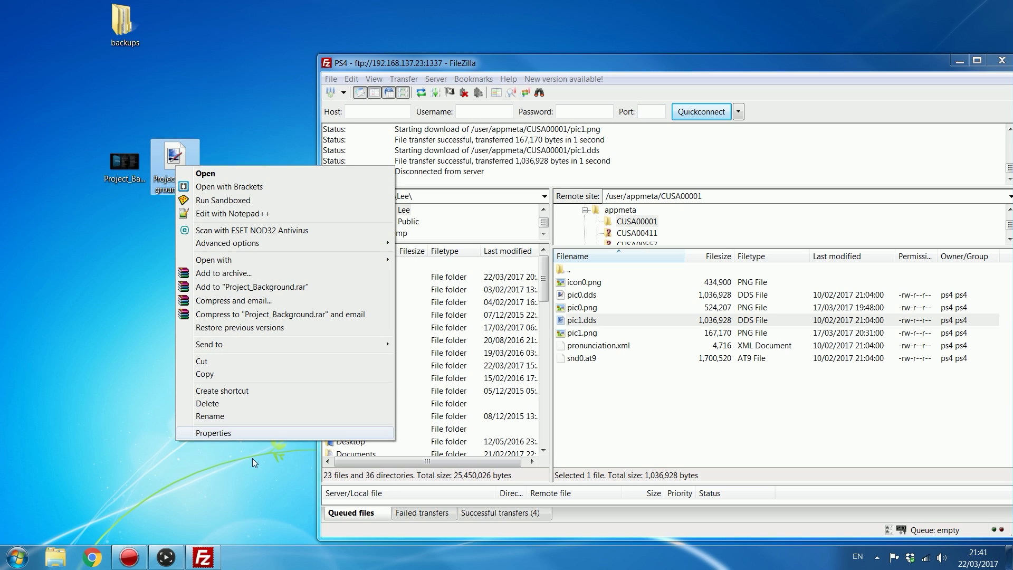
{"action": "left_click", "coordinate": [243, 417]}
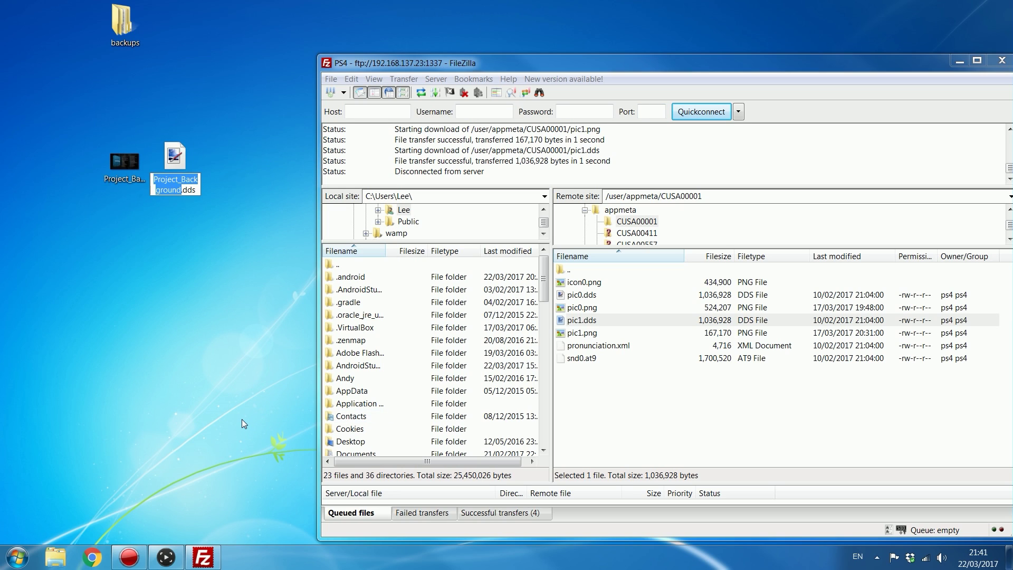
{"action": "type", "text": "pic1"}
{"action": "key", "text": "Return"}
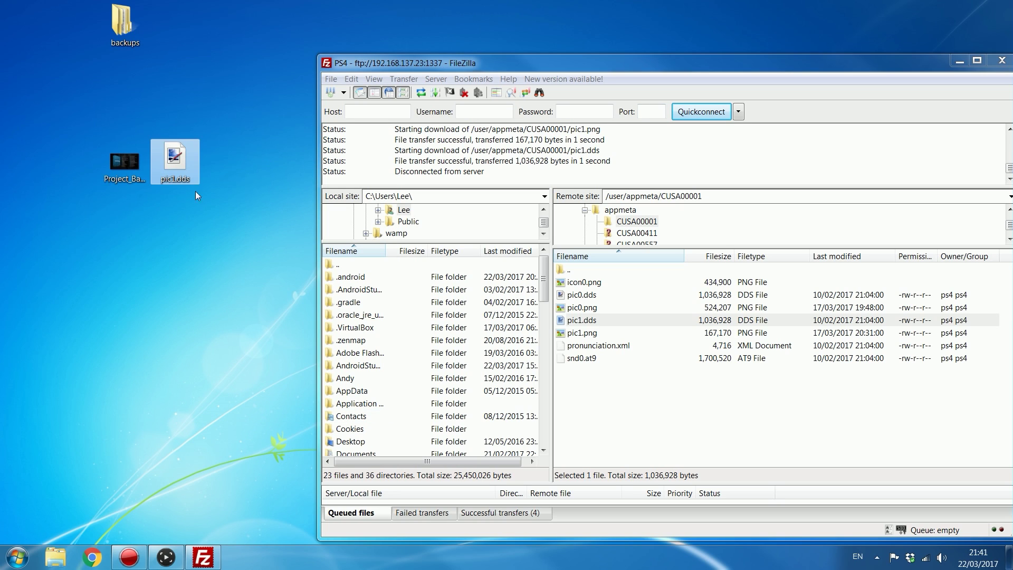
Upload pic1.dds from the desktop to /user/appmeta/CUSA00001 in FileZilla, overwriting the existing file, and close the FTP client.
{"action": "left_click_drag", "start_coordinate": [174, 161], "coordinate": [686, 414]}
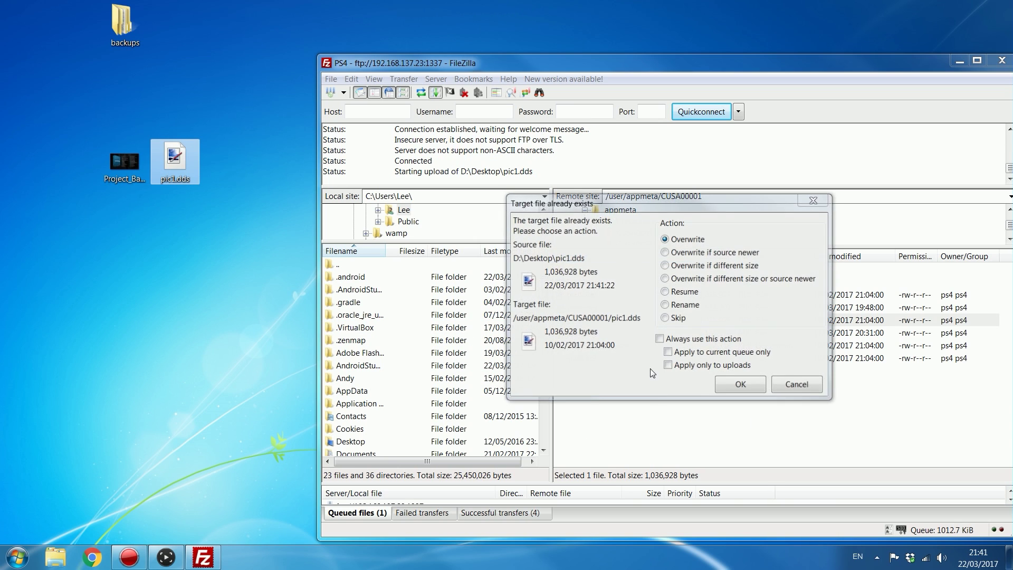
{"action": "left_click", "coordinate": [741, 385]}
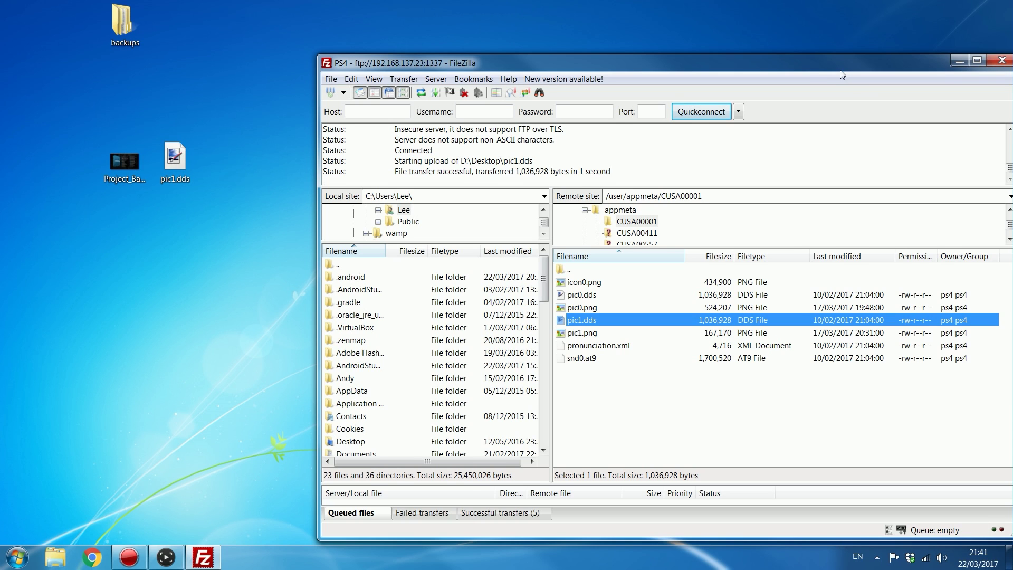
{"action": "left_click_drag", "start_coordinate": [840, 70], "coordinate": [747, 58]}
{"action": "left_click", "coordinate": [907, 49]}
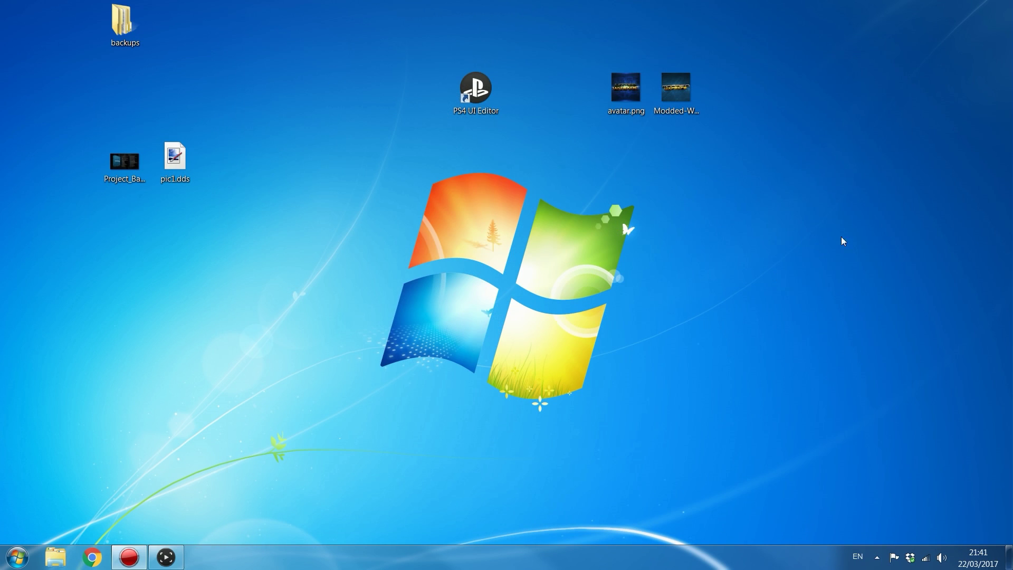
{"action": "left_click_drag", "start_coordinate": [422, 261], "coordinate": [596, 5]}
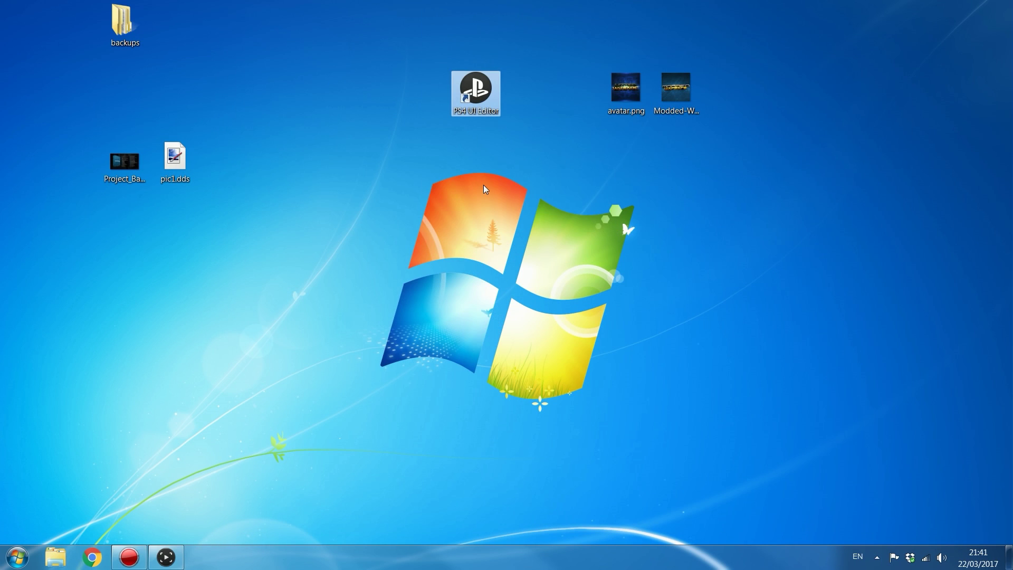